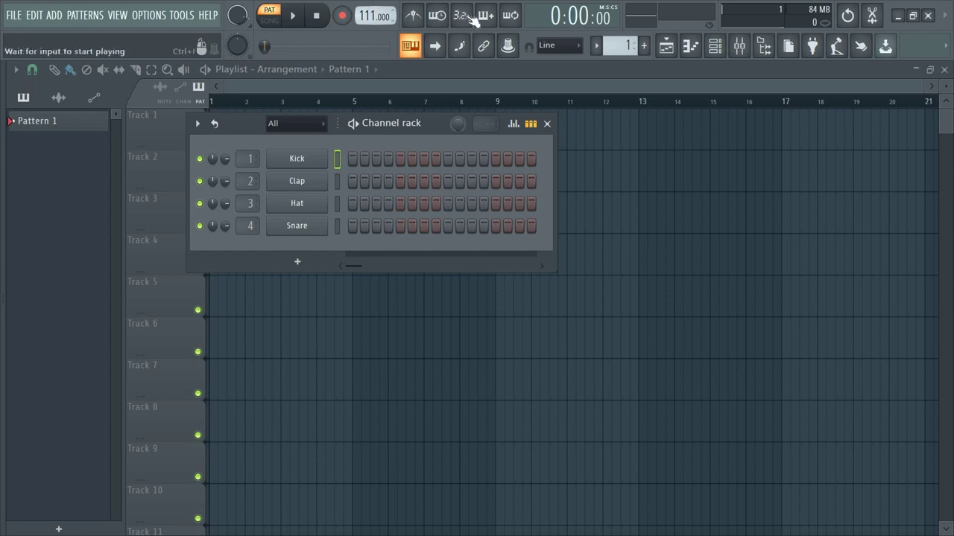
Step: Rename Pattern 1 as melo and place its clip on Track 1 over bars 1 to 8 of the playlist
click(648, 51)
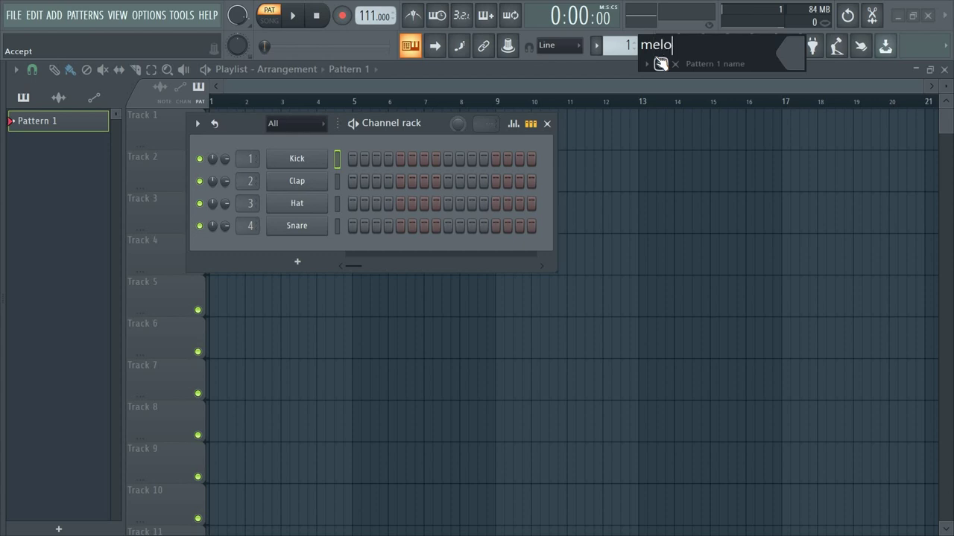
click(660, 64)
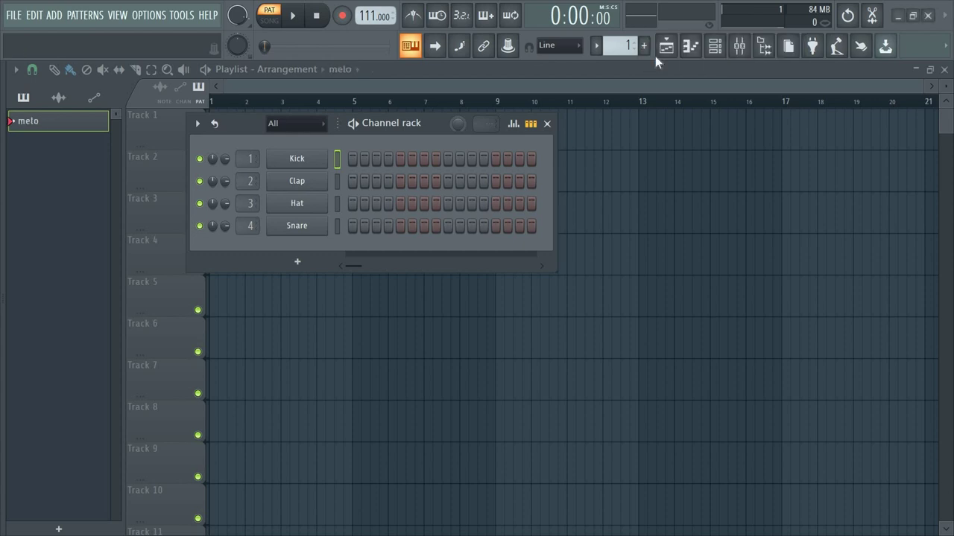
click(548, 124)
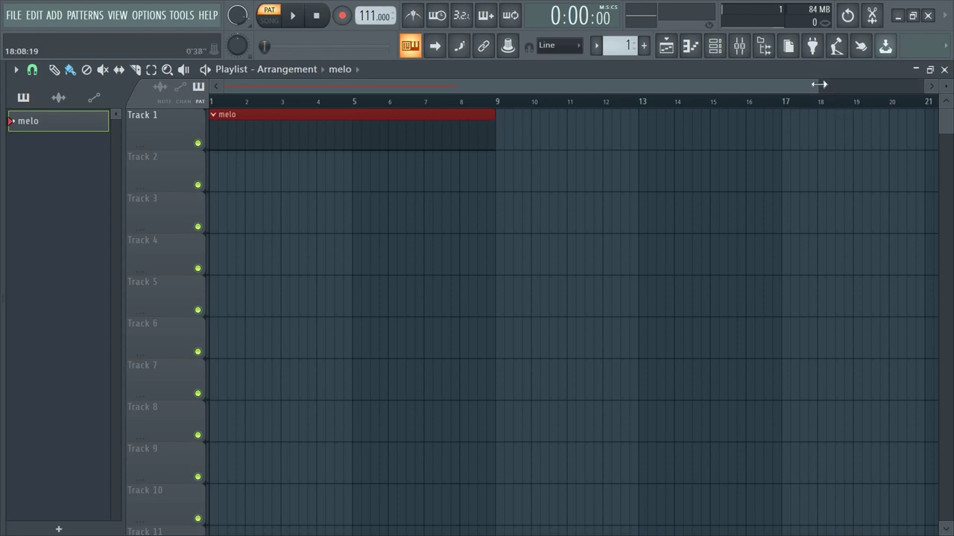
drag(821, 86, 217, 89)
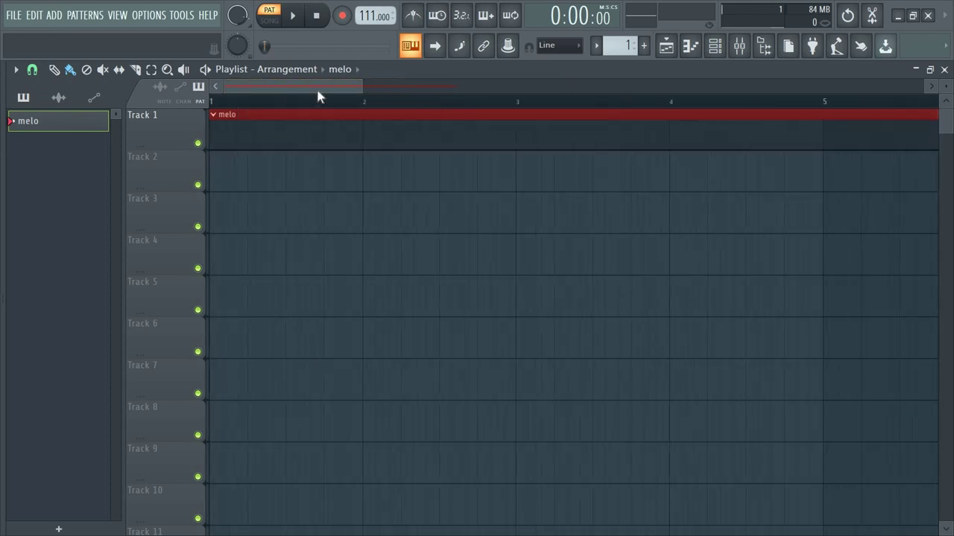
drag(646, 94, 714, 101)
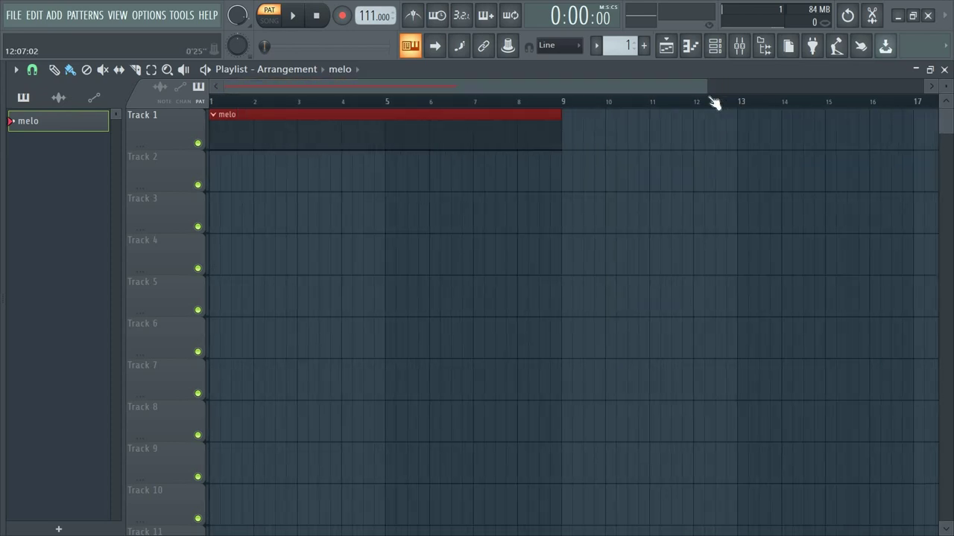
Step: Add an FL Keys instrument channel to the channel rack and close its plugin window
mouse_move(0, 277)
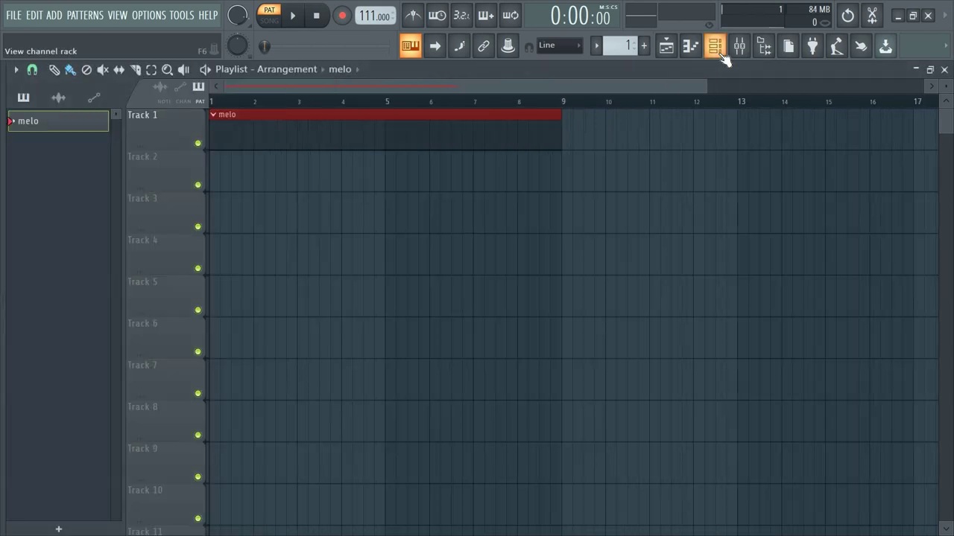
click(715, 47)
click(298, 263)
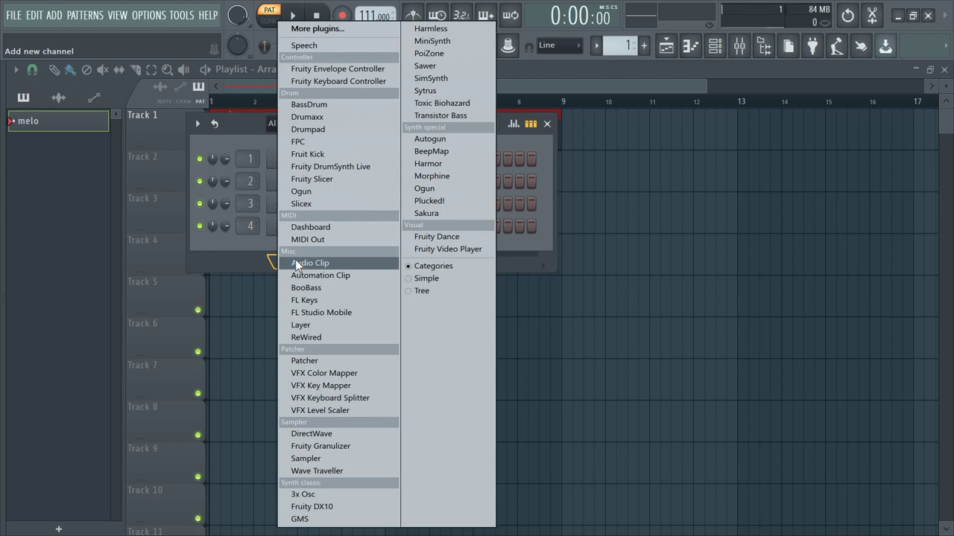
click(330, 302)
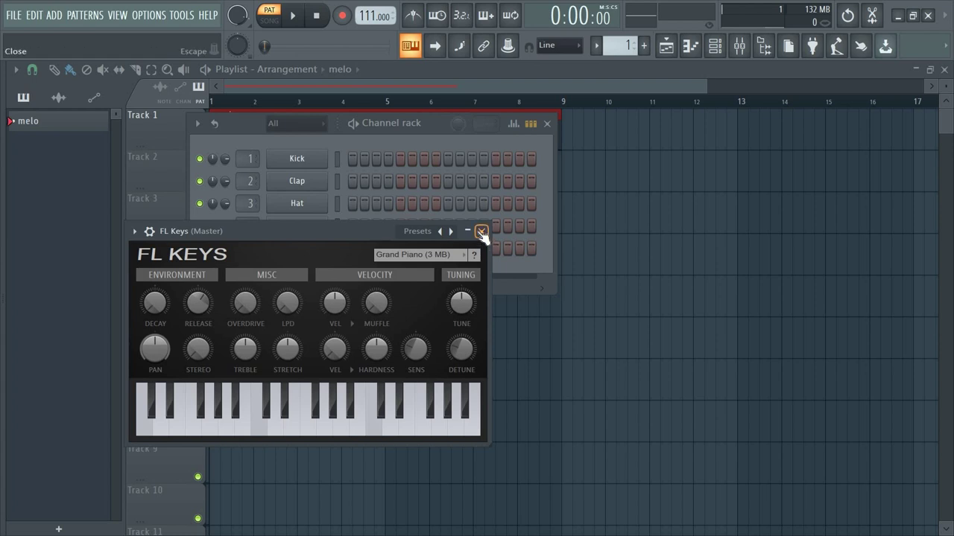
key(Escape)
Step: Load the Chords G#min 3 file into the FL Keys channel and play the playlist in song mode
mouse_move(2, 246)
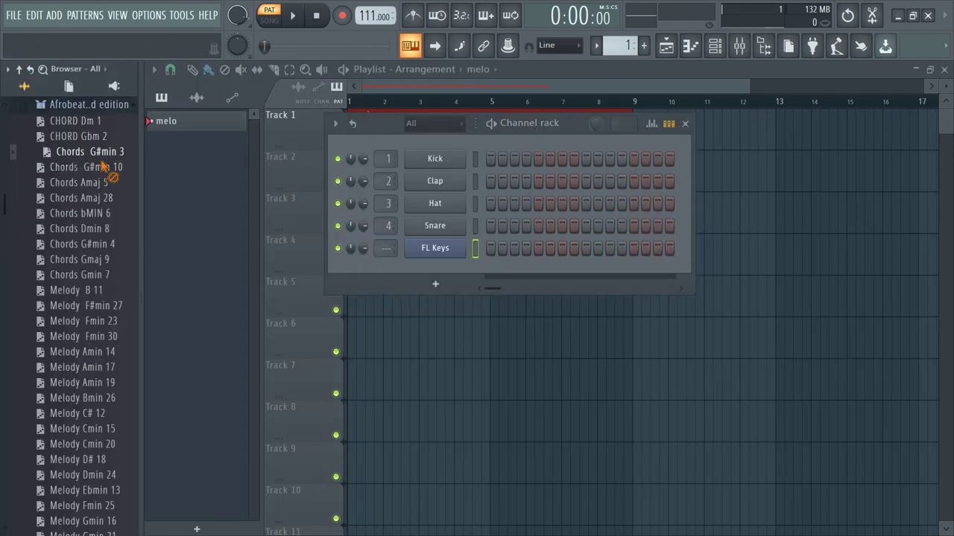
drag(175, 180, 309, 248)
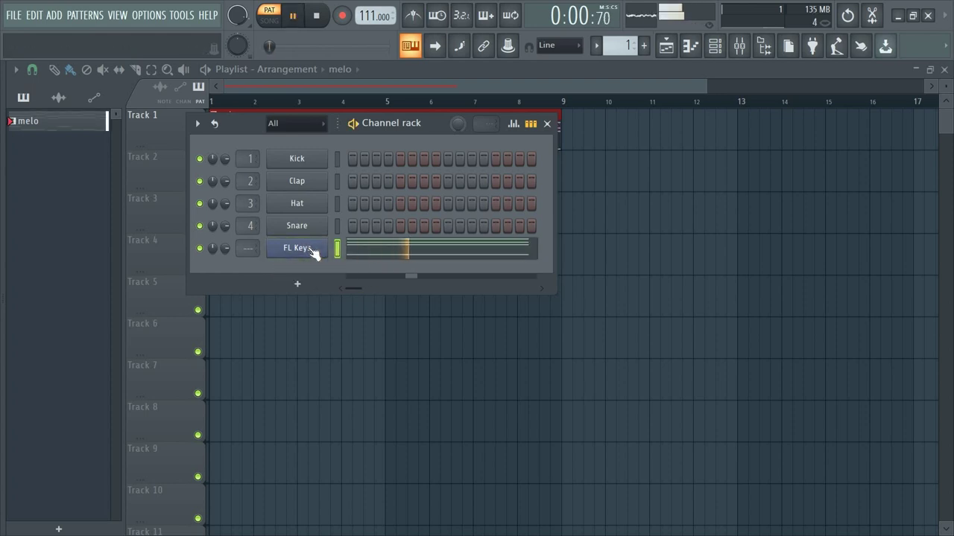
click(277, 20)
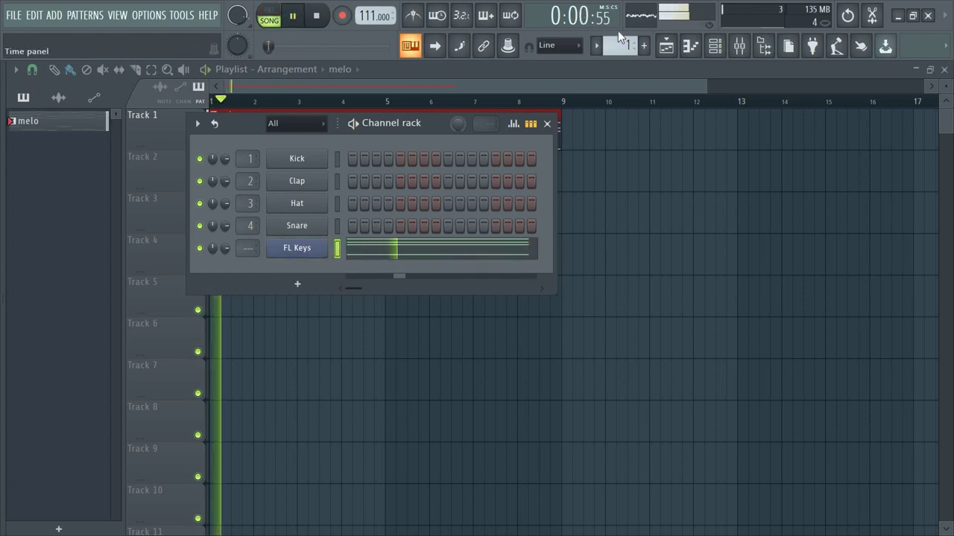
click(671, 45)
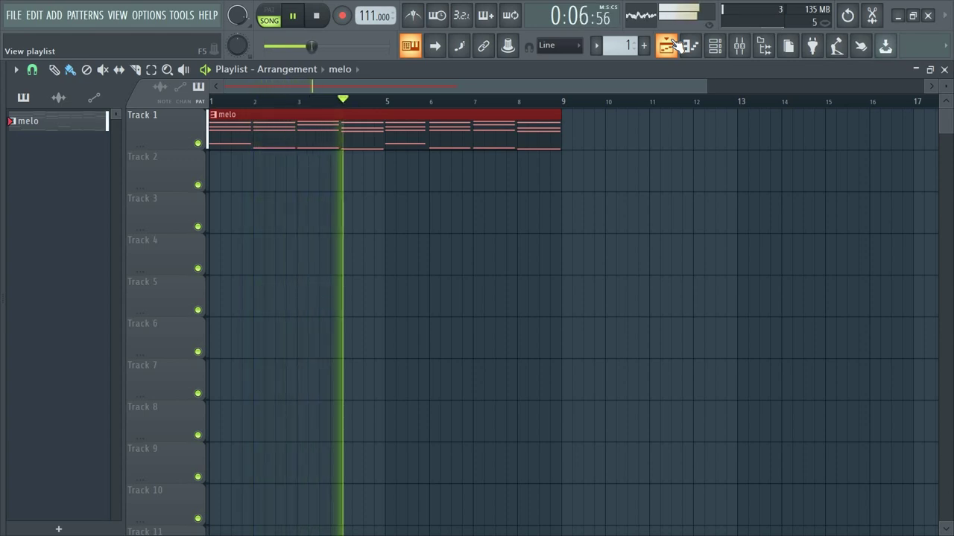
Step: Route the FL Keys channel to mixer track 5 and show the mixer
click(716, 48)
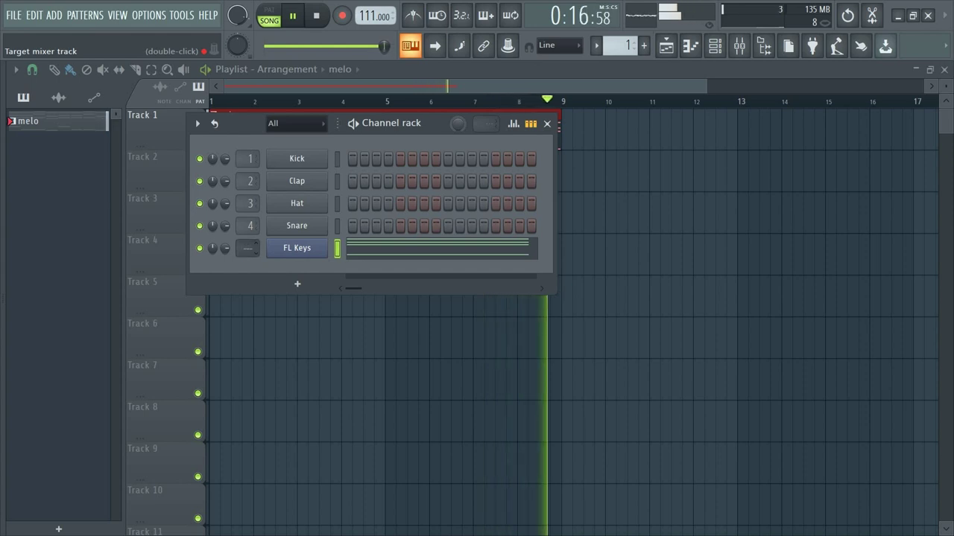
scroll(243, 252, up, 5)
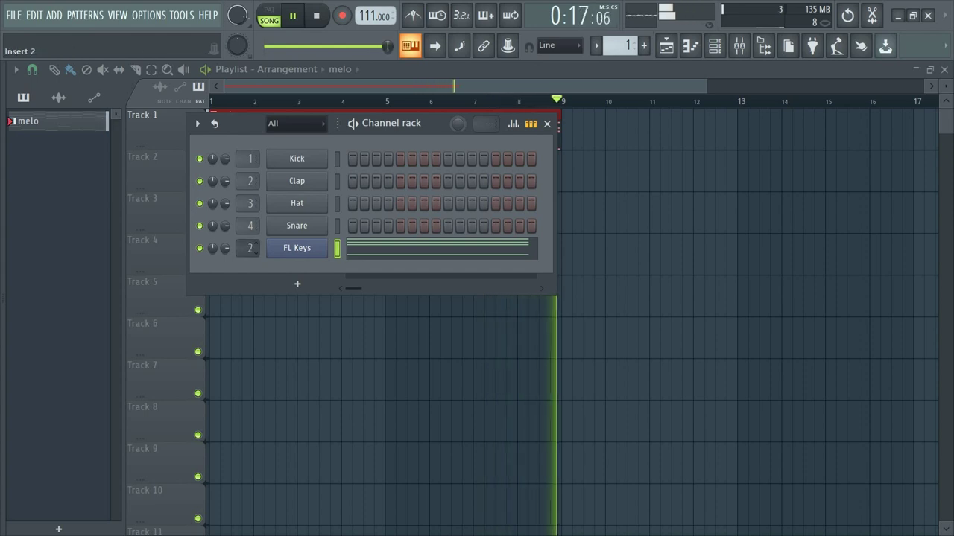
click(738, 45)
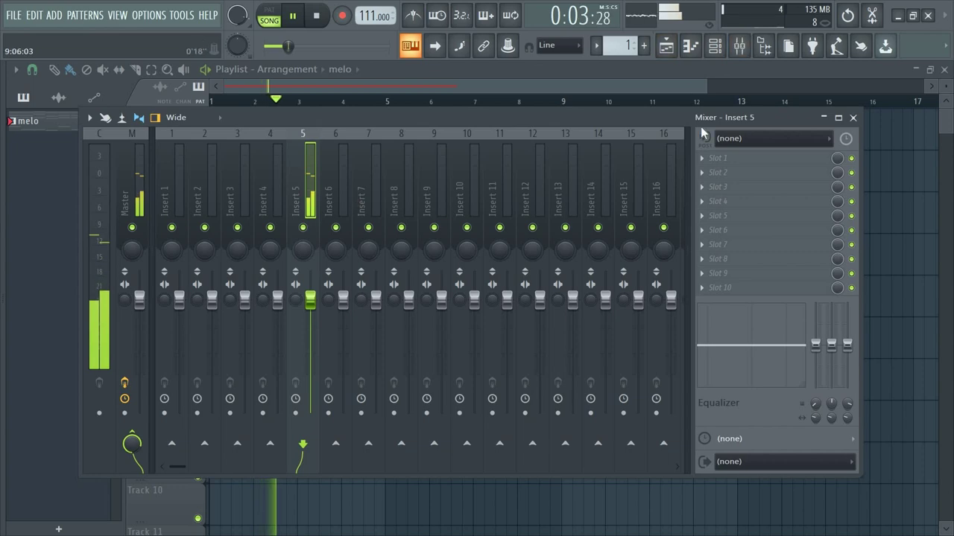
Step: Load Fruity Parametric EQ 2 into slot 1 of Insert 5 with the Vocal Presence preset
click(712, 163)
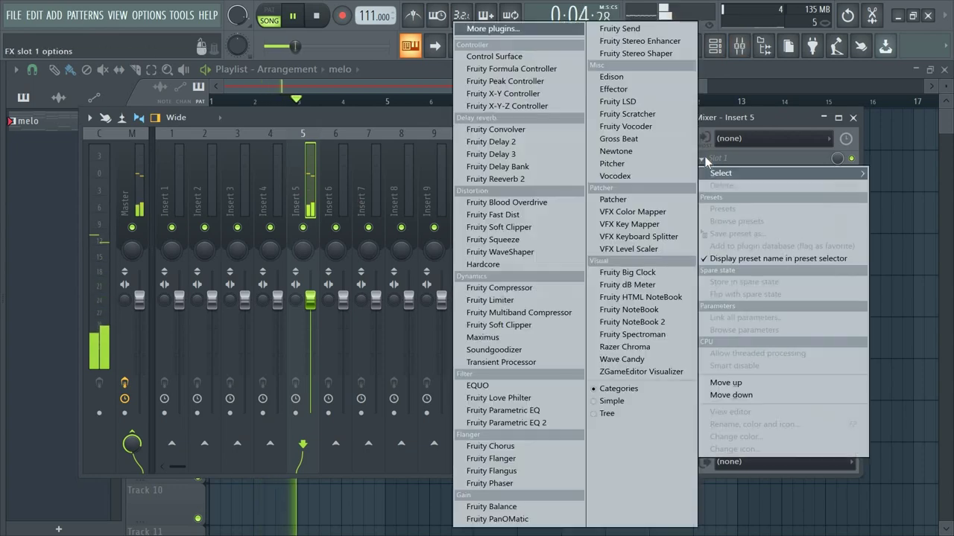
click(532, 424)
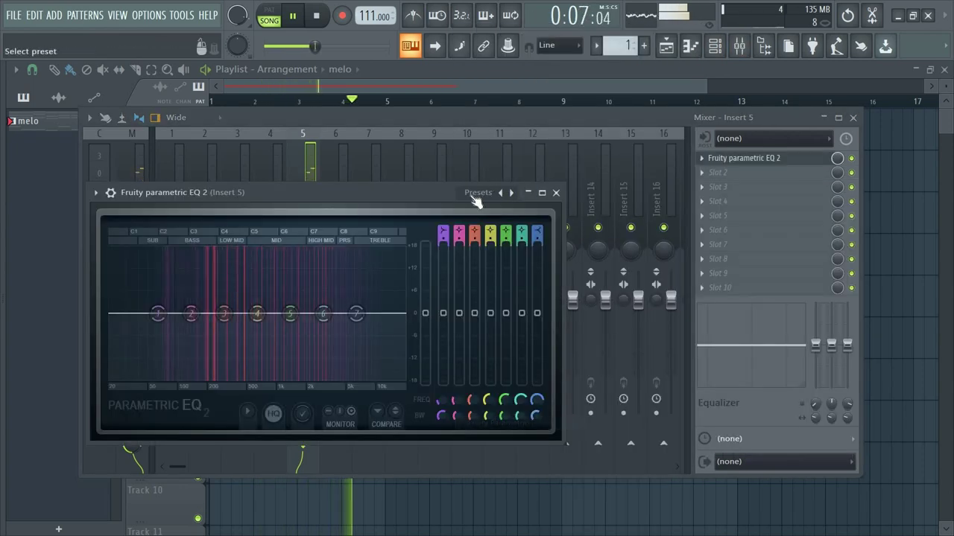
click(470, 194)
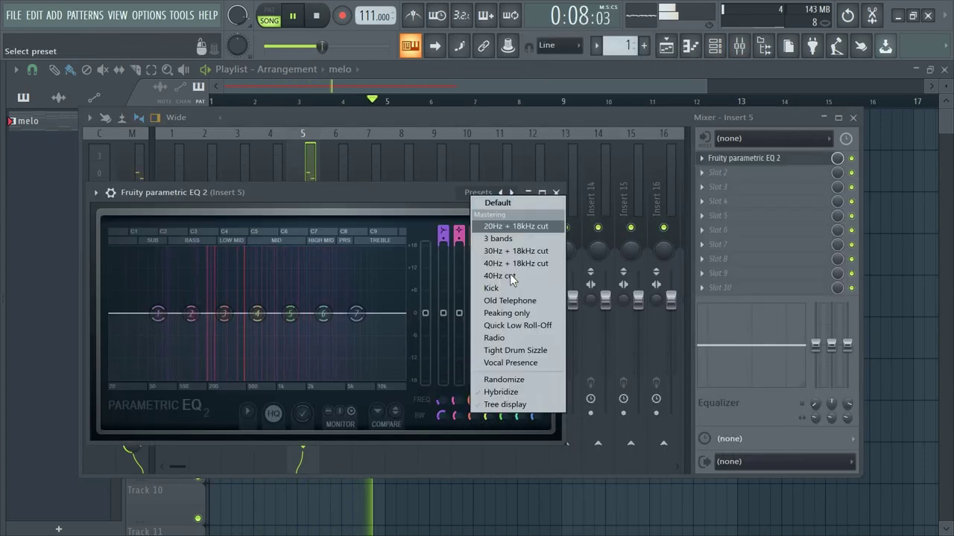
click(503, 362)
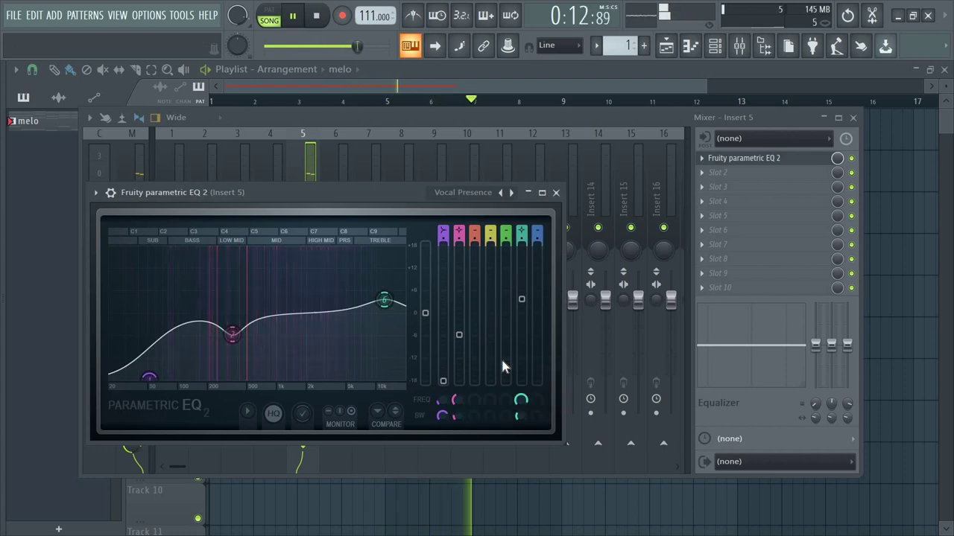
click(556, 193)
Step: Add Fruity Reeverb 2 in slot 2 of Insert 5 with lowered early reflections, raised bass, room size 100 and wet level 50%
click(704, 173)
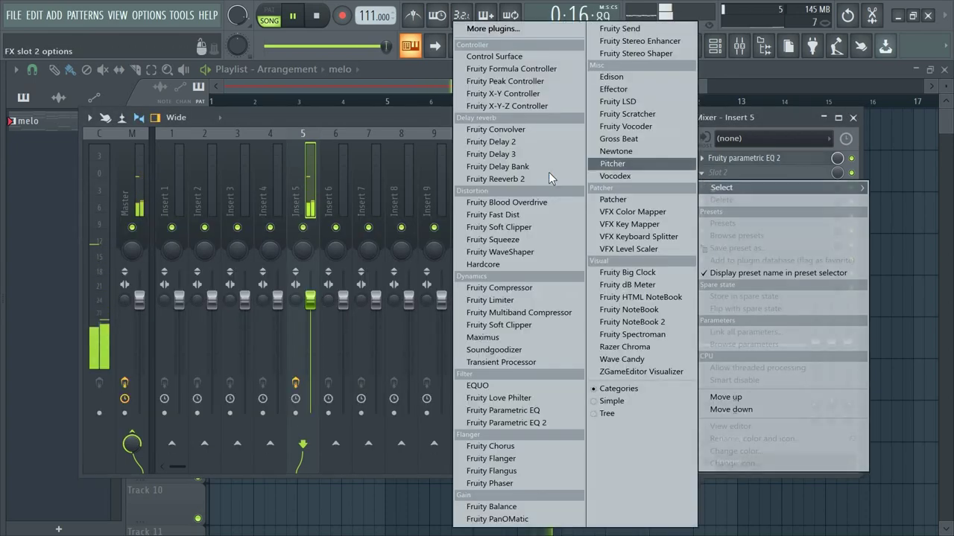
click(532, 176)
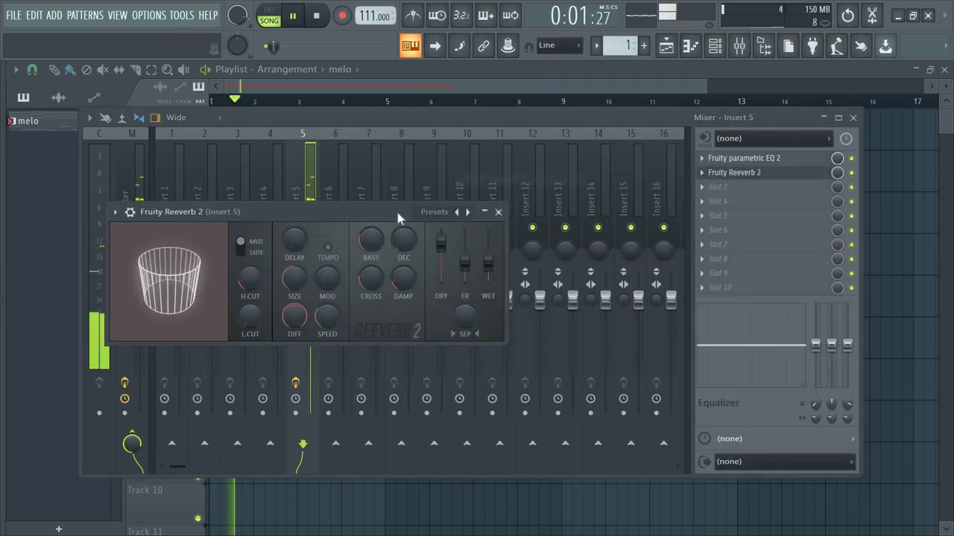
drag(464, 263, 474, 288)
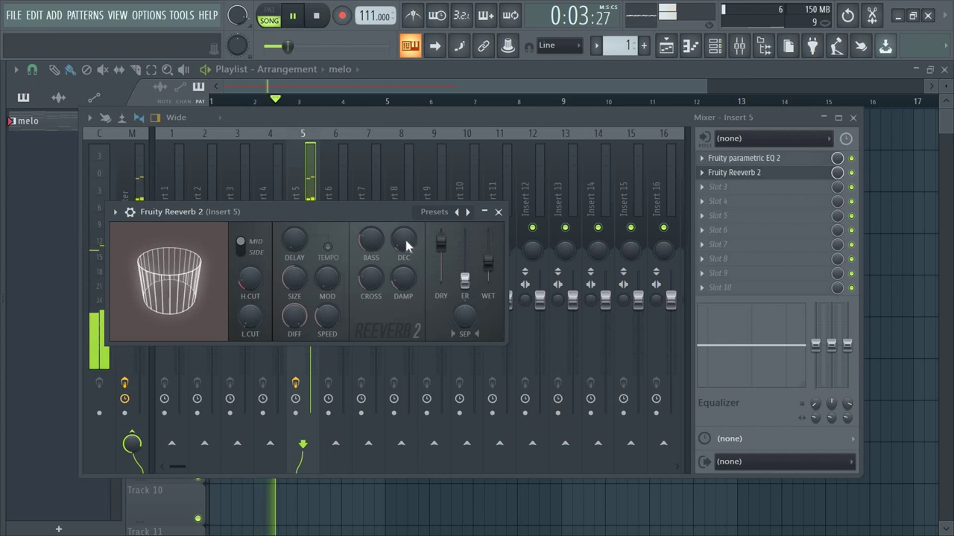
drag(370, 240, 370, 216)
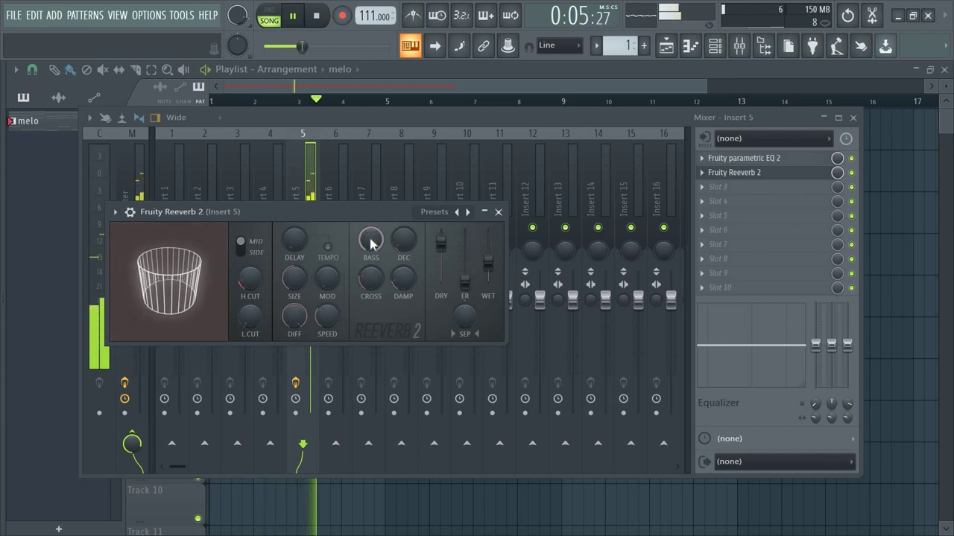
mouse_move(294, 278)
mouse_down()
mouse_move(295, 257)
mouse_move(294, 279)
mouse_up()
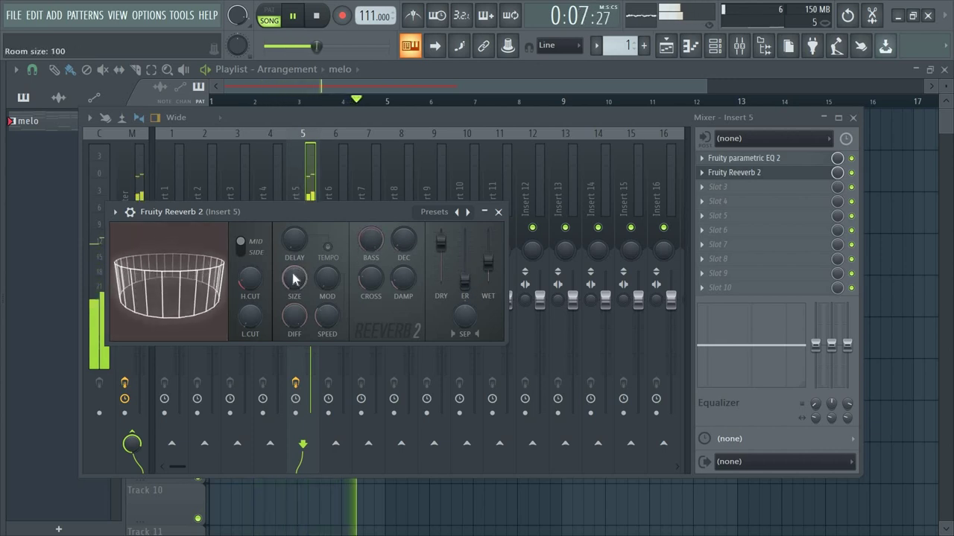
drag(488, 262, 488, 261)
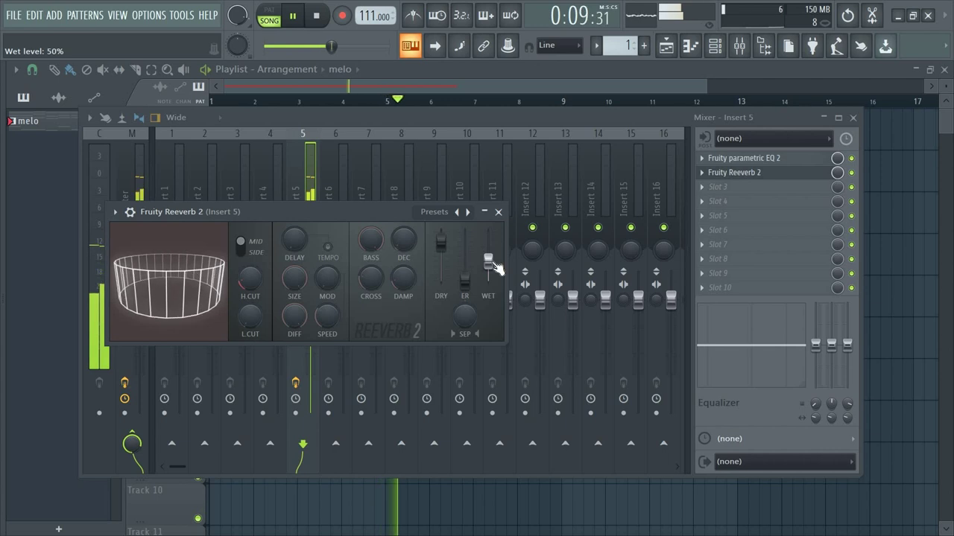
click(499, 213)
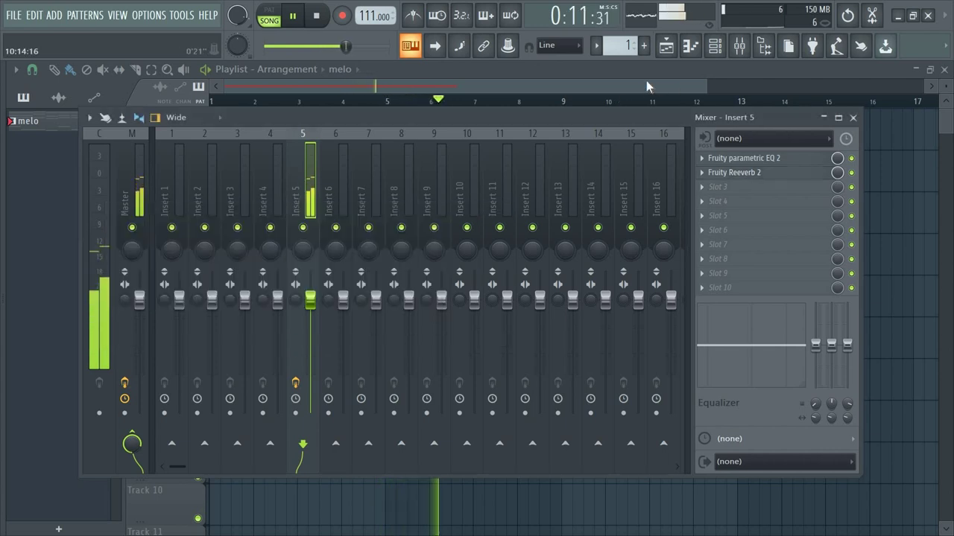
click(640, 82)
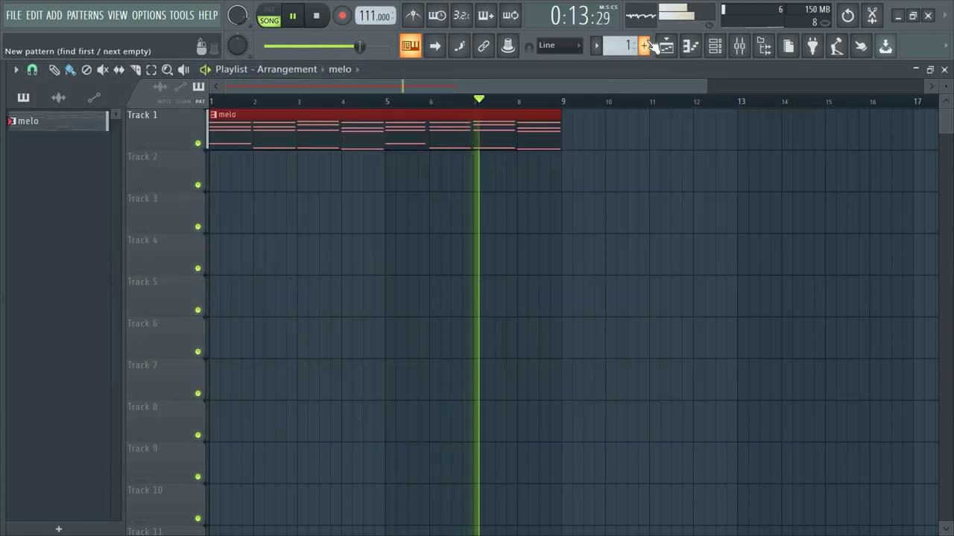
Step: Search the sample browser for "loop"
mouse_move(3, 240)
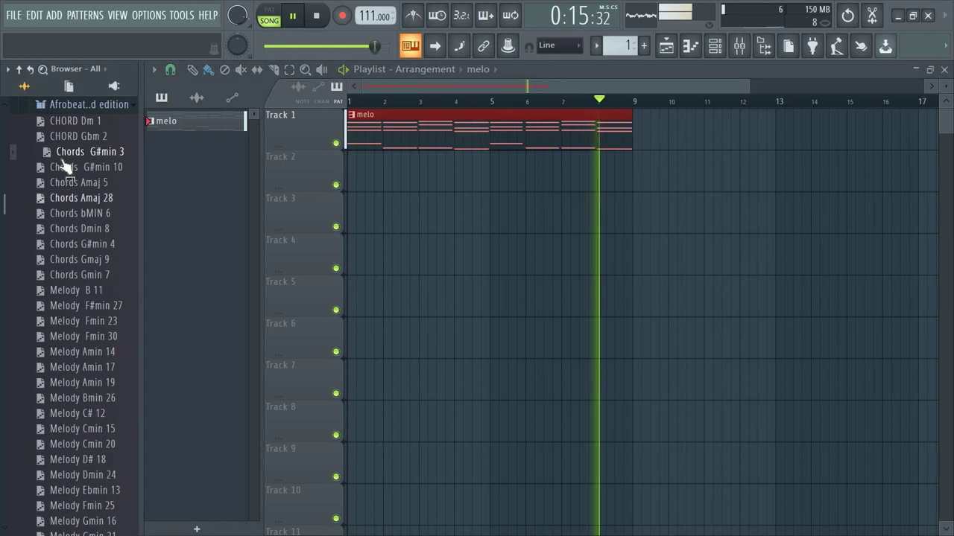
scroll(22, 171, up, 4)
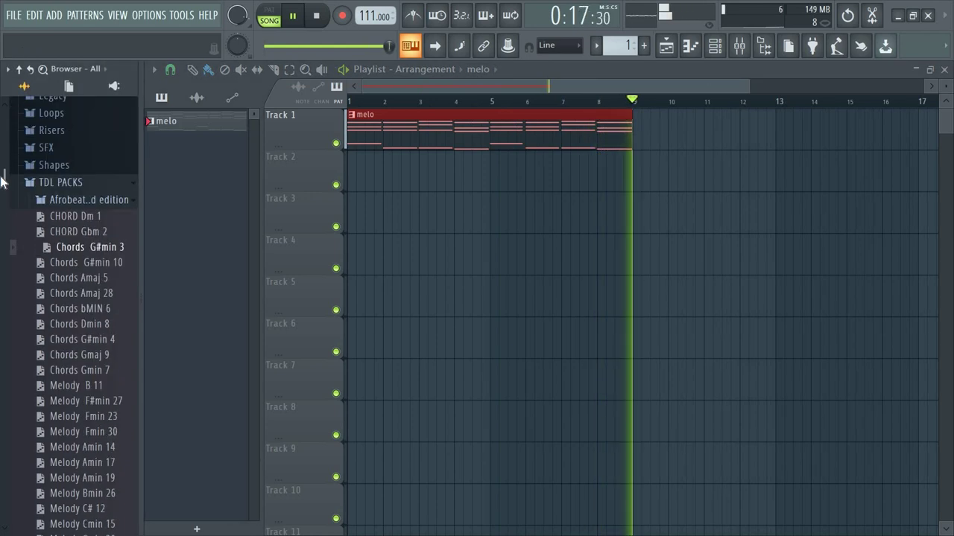
click(42, 70)
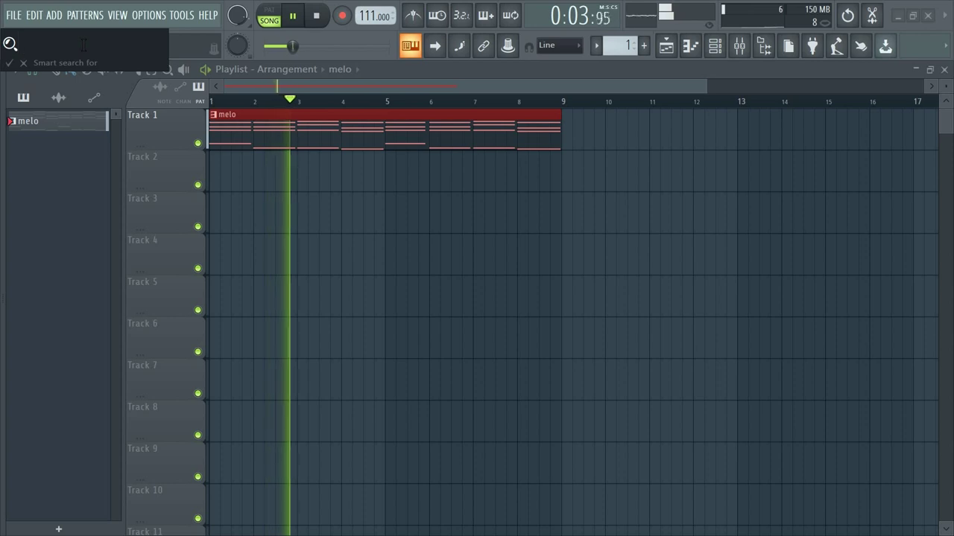
text(lopp)
key(BackSpace)
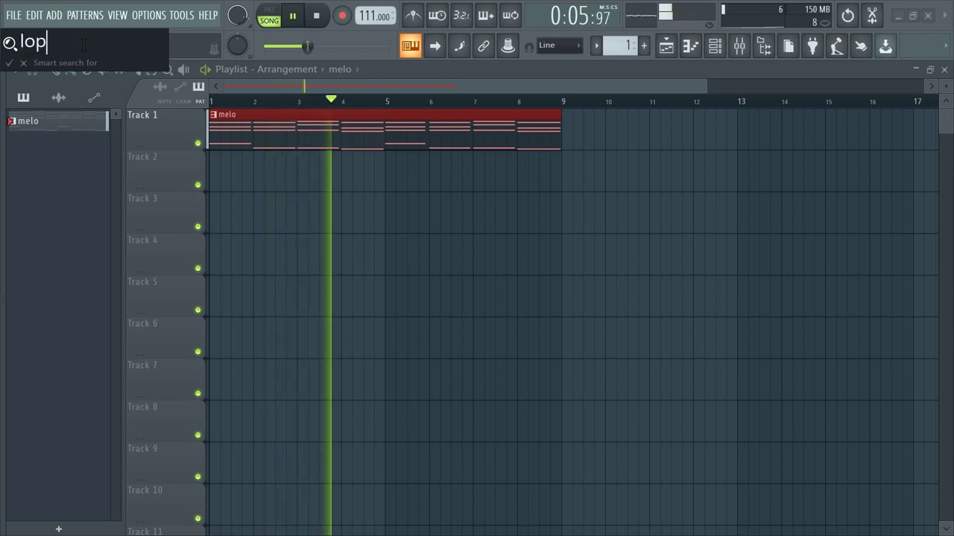
text(op)
key(BackSpace)
key(BackSpace)
key(BackSpace)
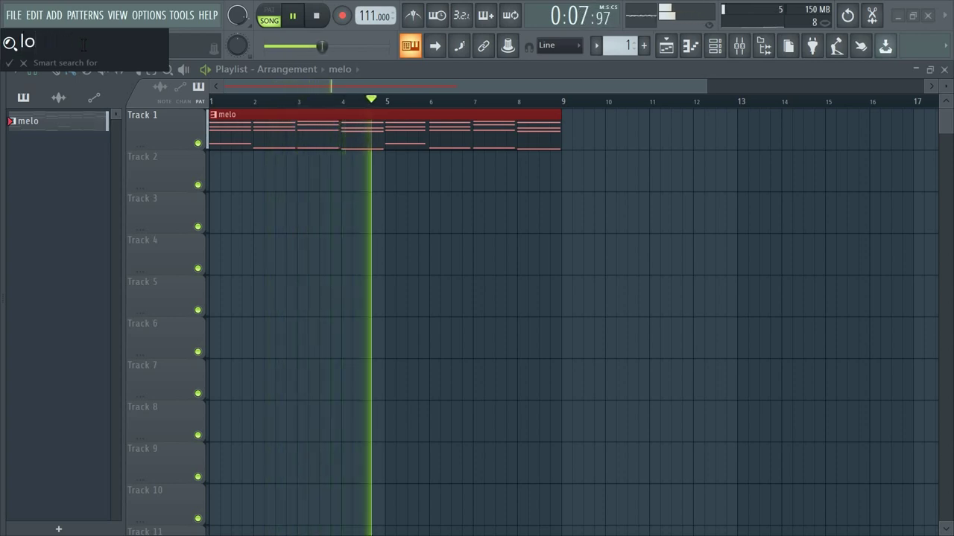
text(op)
key(Return)
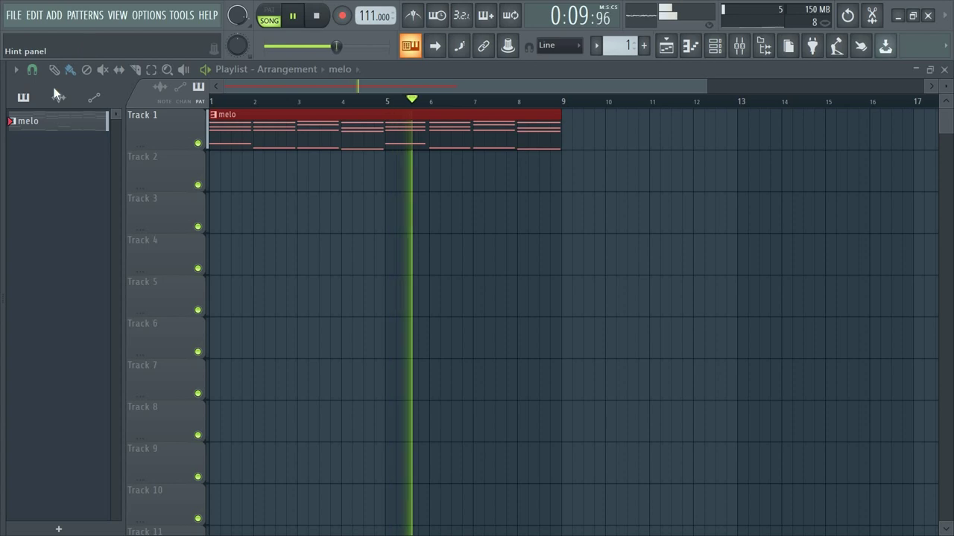
Step: Place the SHAKERLOOP_101 sample from the recent files on Track 2 of the playlist, starting at bar 1
mouse_move(22, 138)
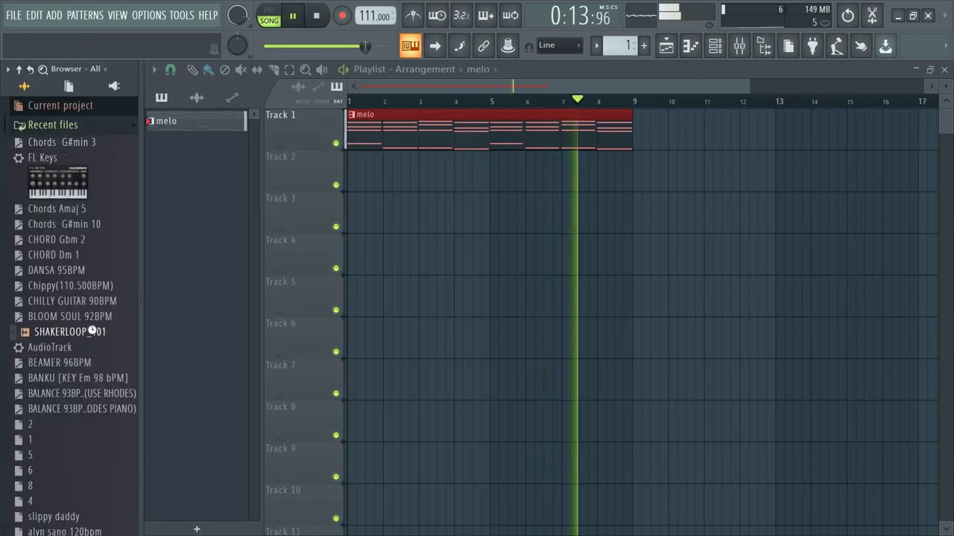
drag(92, 333, 281, 284)
drag(370, 192, 255, 180)
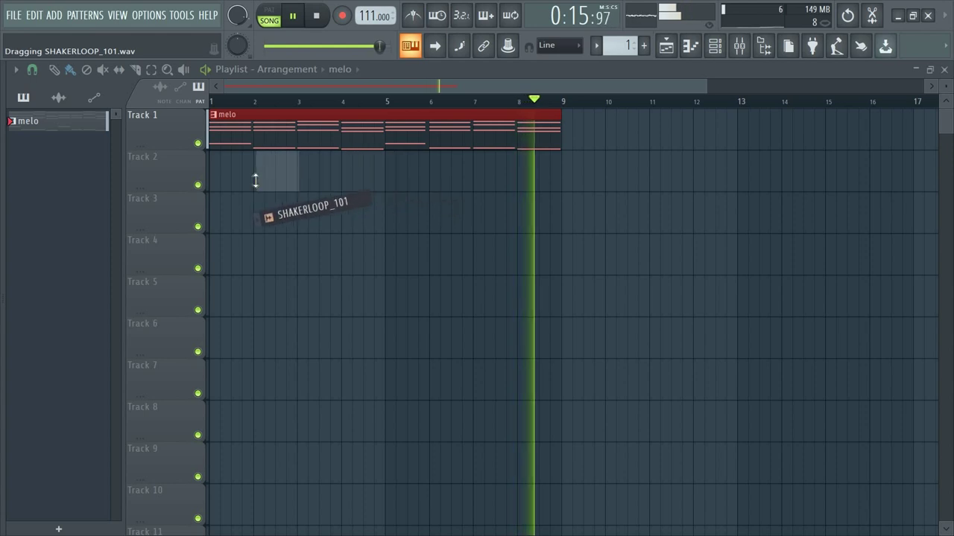
drag(307, 165, 182, 171)
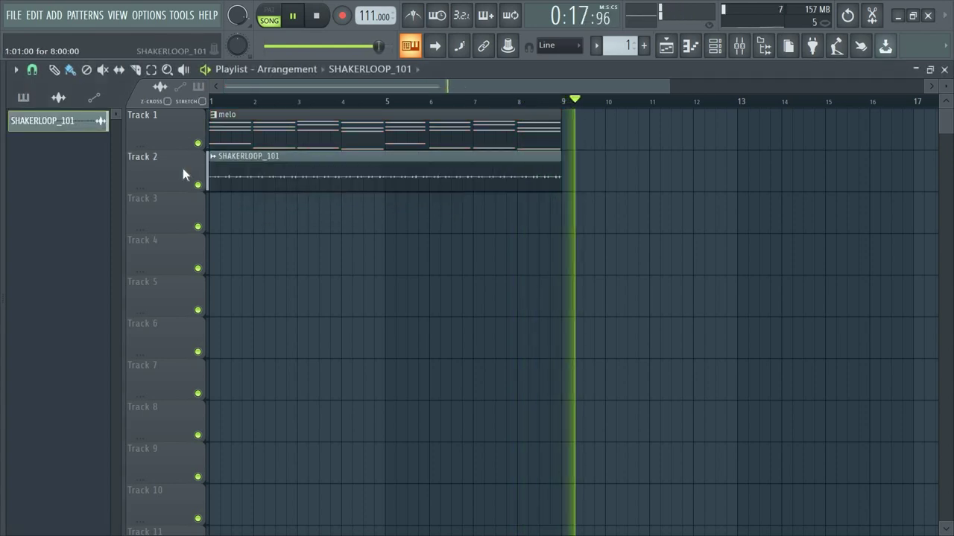
Step: Show all channels in the channel rack and check the SHAKERLOOP_101 channel's settings
click(718, 48)
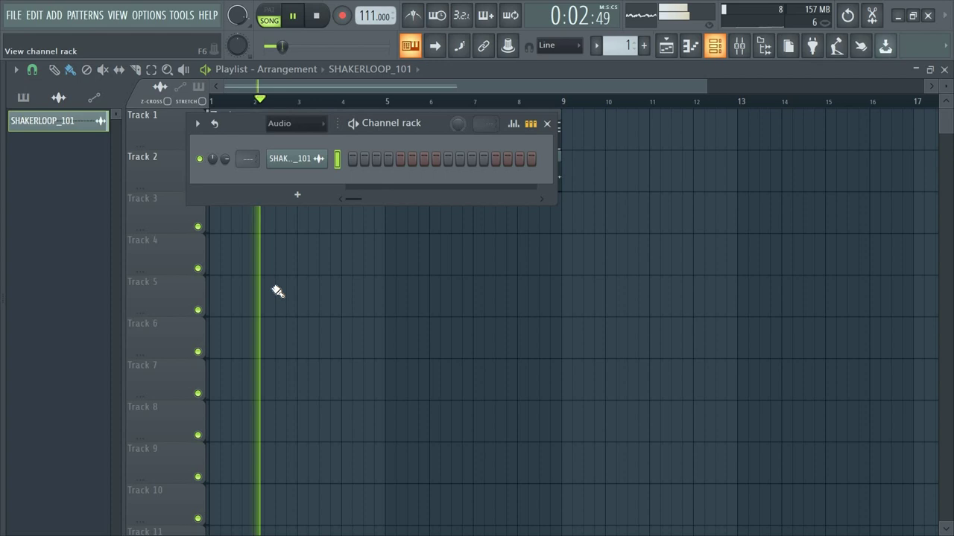
click(297, 128)
click(300, 141)
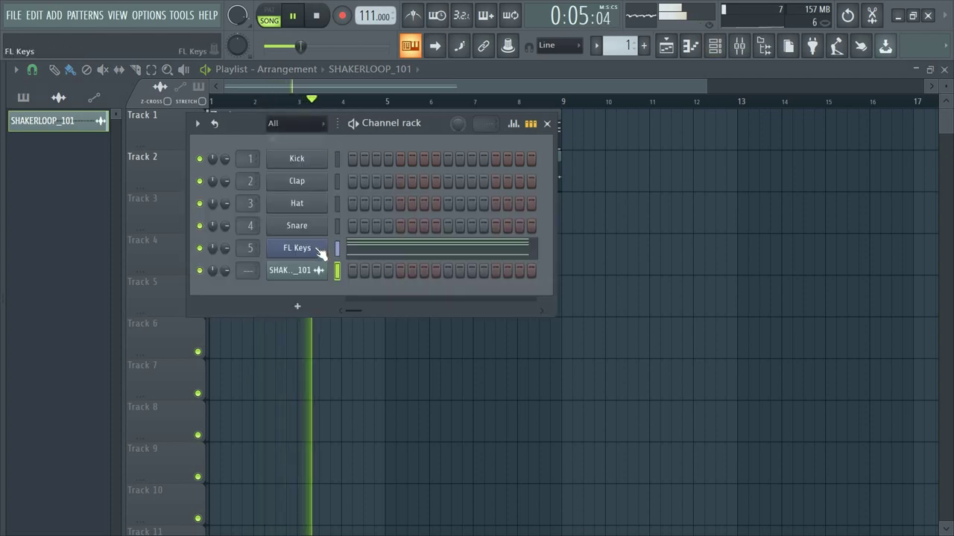
click(282, 271)
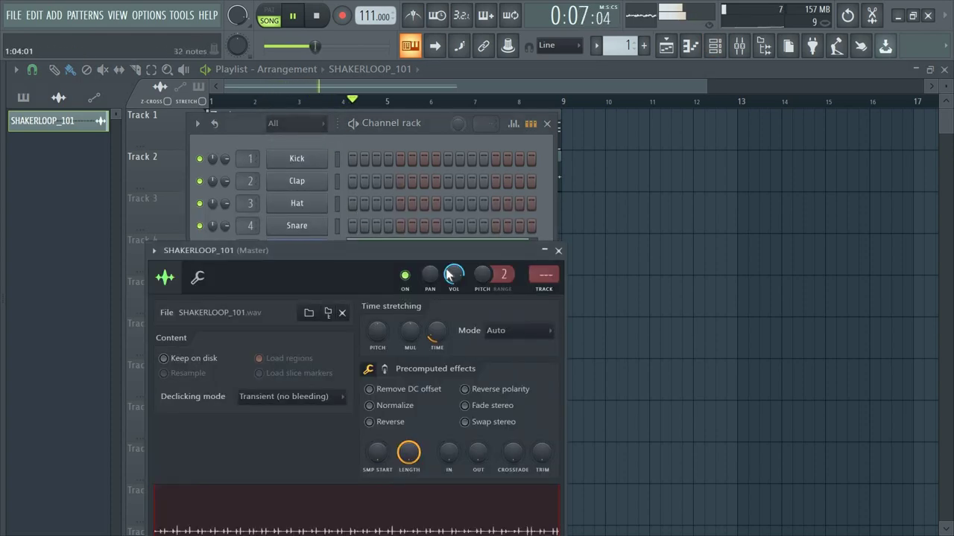
click(558, 250)
Step: Check the FL Keys instrument window and adjust the FL Keys channel volume in the channel rack
click(296, 248)
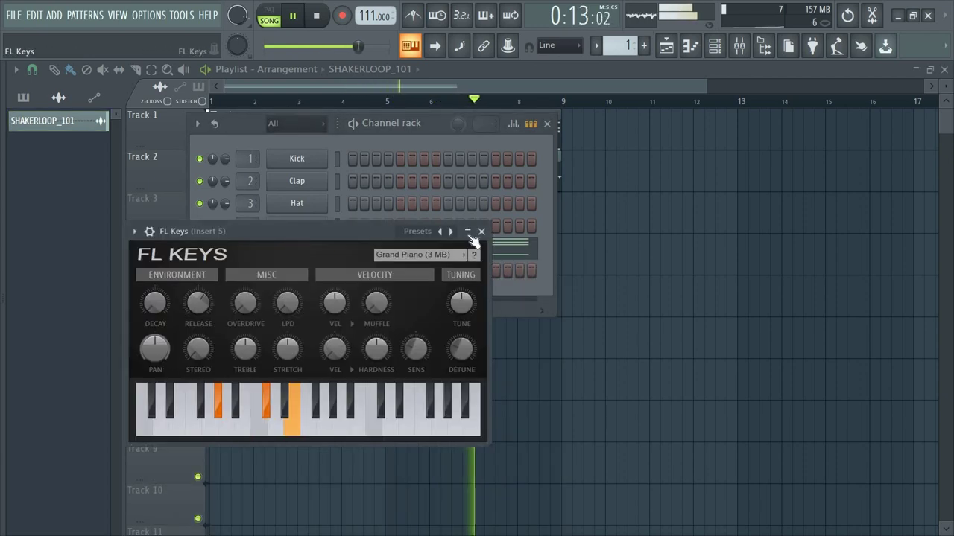
click(480, 231)
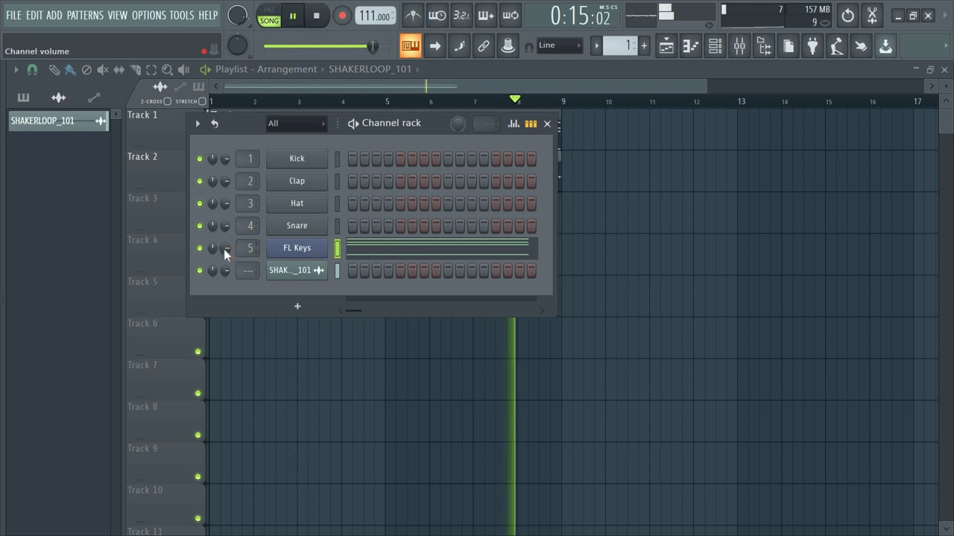
drag(213, 248, 223, 249)
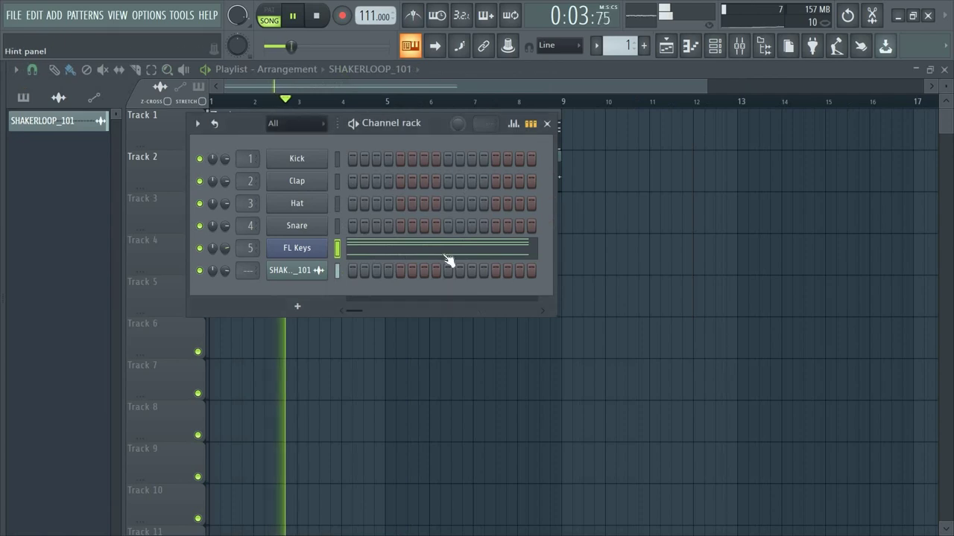
Step: Find APK_Clap_1 in the Packs folder of the sample browser and load it onto the Kick channel
mouse_move(3, 336)
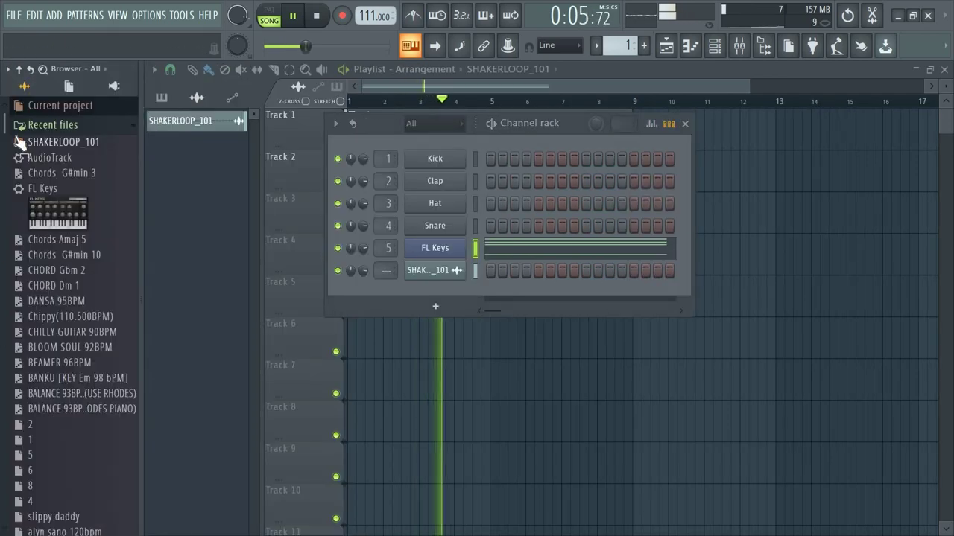
drag(2, 133, 38, 487)
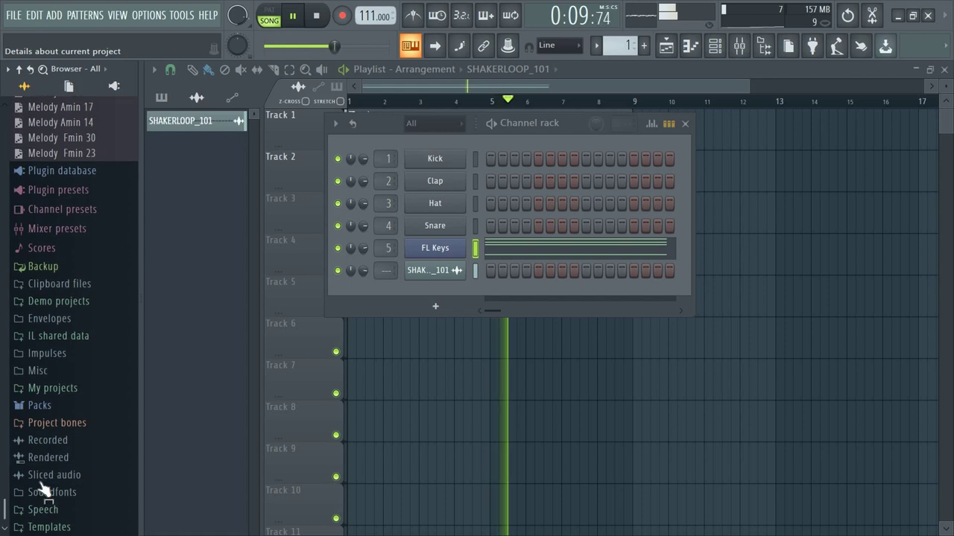
click(39, 406)
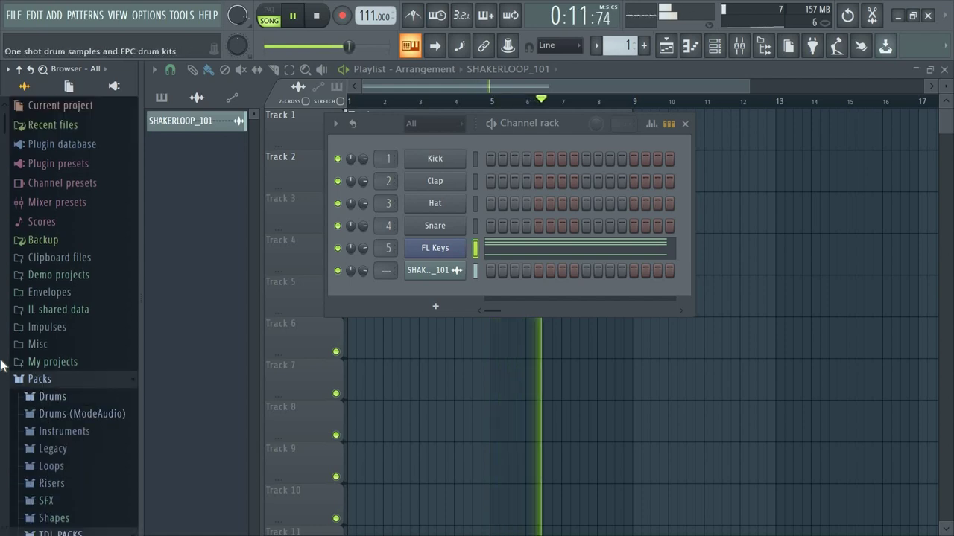
drag(3, 335, 4, 429)
drag(97, 305, 104, 439)
drag(104, 397, 91, 328)
scroll(2, 372, up, 7)
scroll(2, 350, up, 5)
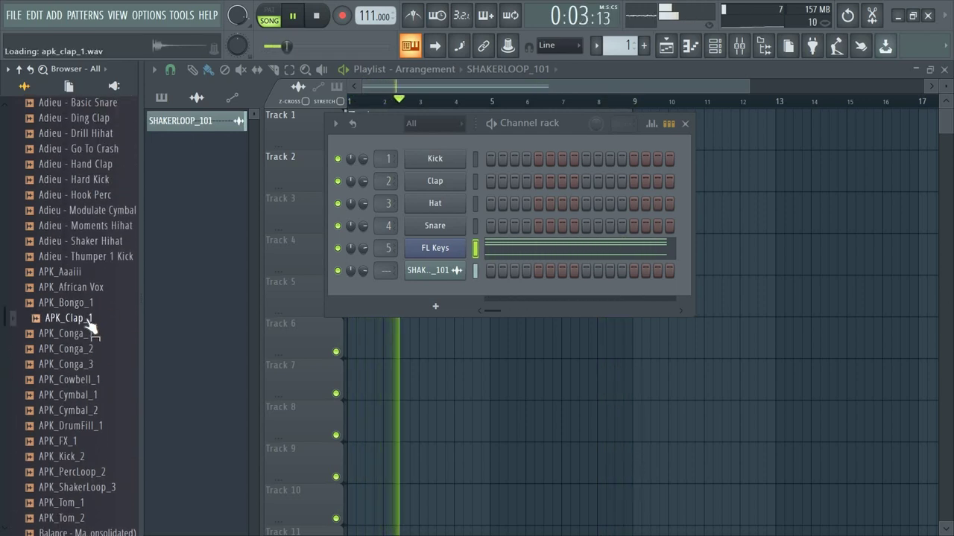
drag(249, 283, 306, 161)
Step: Turn on Cut itself for the APK_Clap_1 channel and enable its volume envelope with the sustain turned fully down
right_click(327, 156)
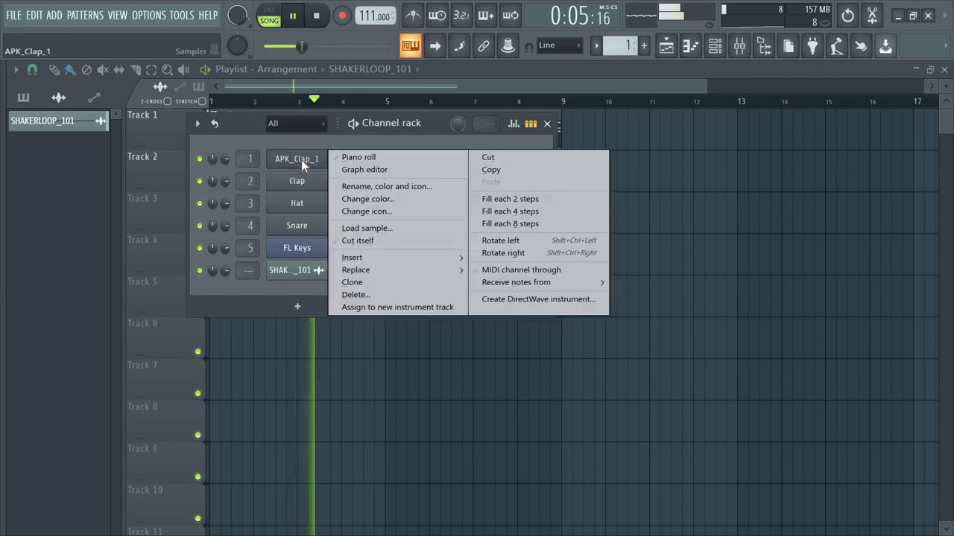
click(361, 240)
click(307, 160)
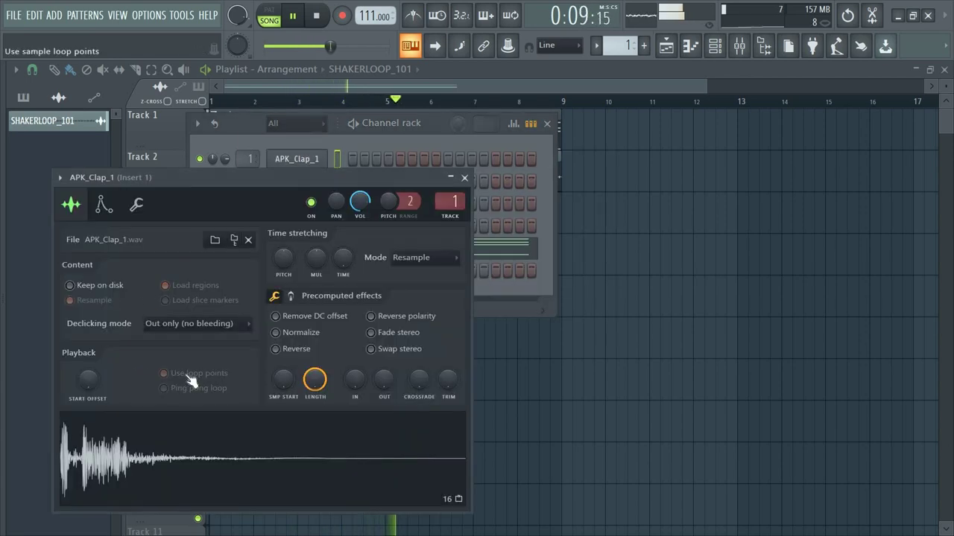
click(105, 207)
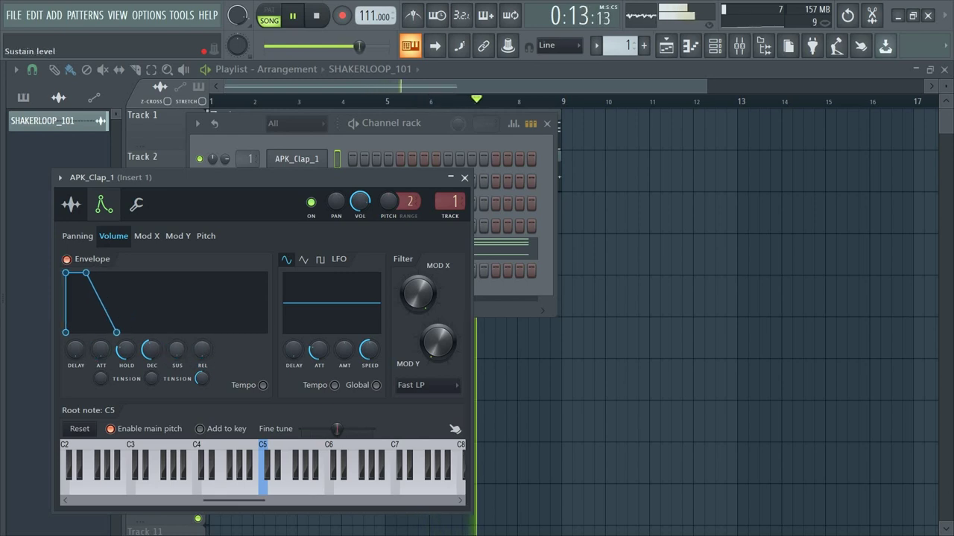
click(71, 204)
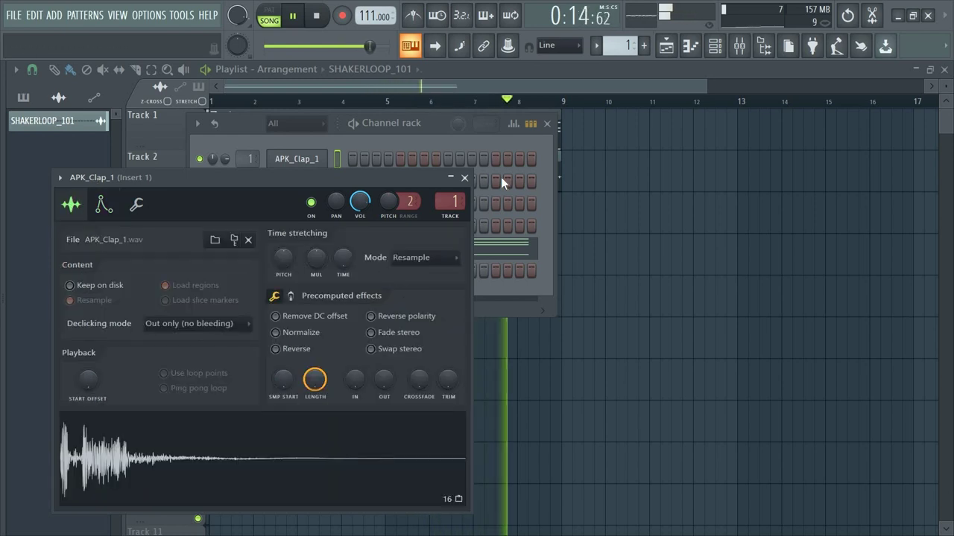
click(463, 180)
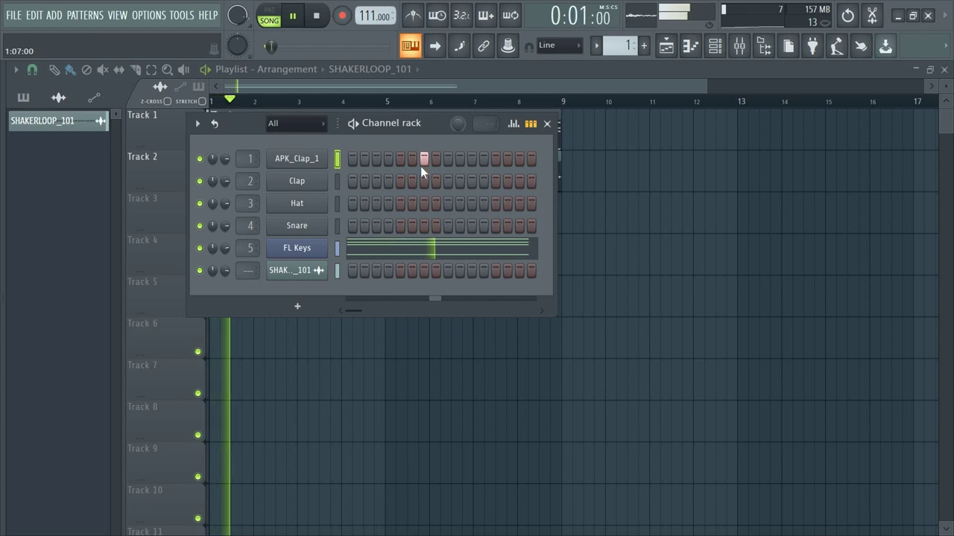
Step: Program the APK_Clap_1 channel with hits on steps 5 and 13 only
click(421, 164)
click(403, 161)
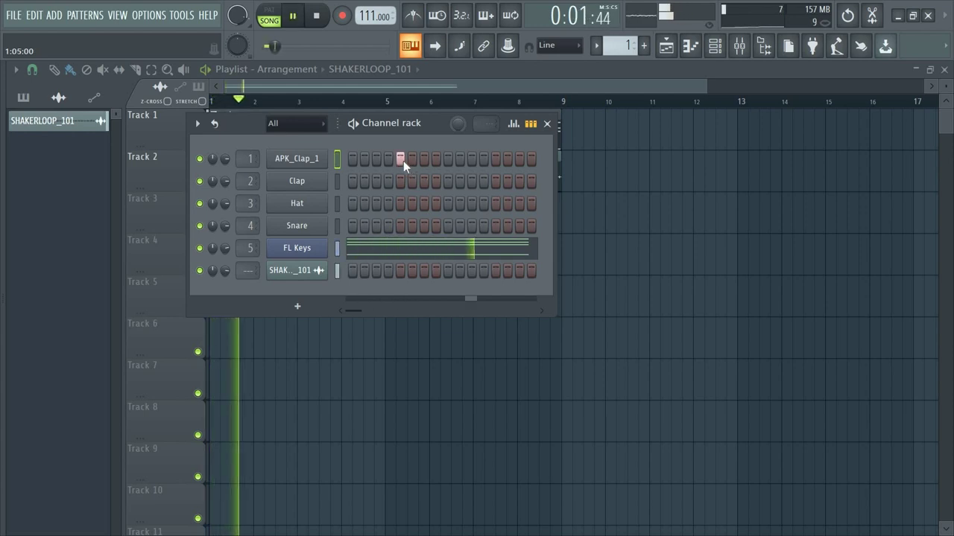
click(485, 161)
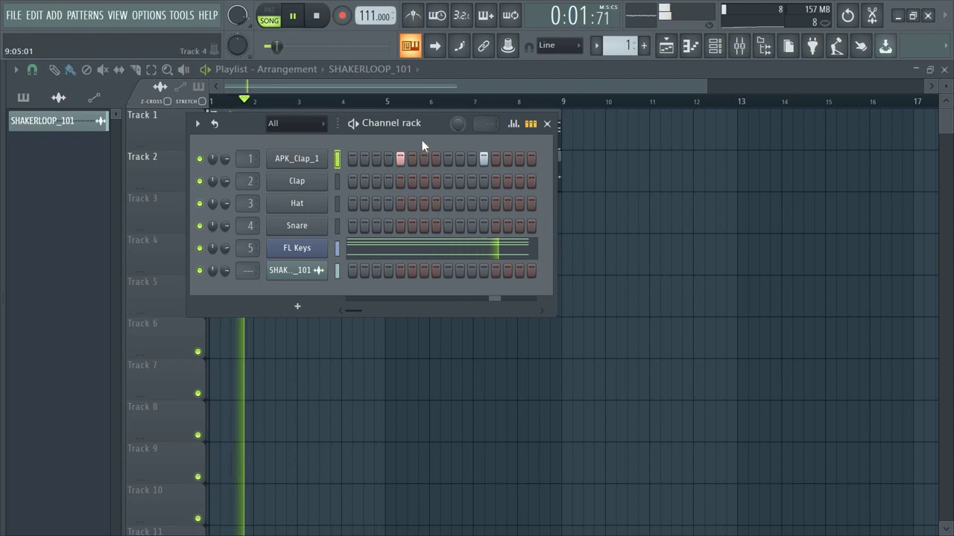
click(485, 159)
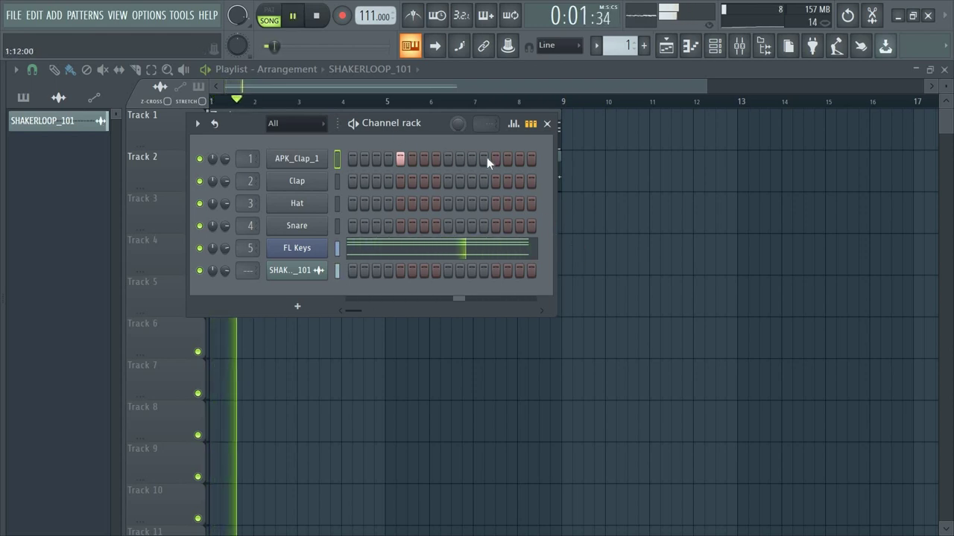
click(494, 160)
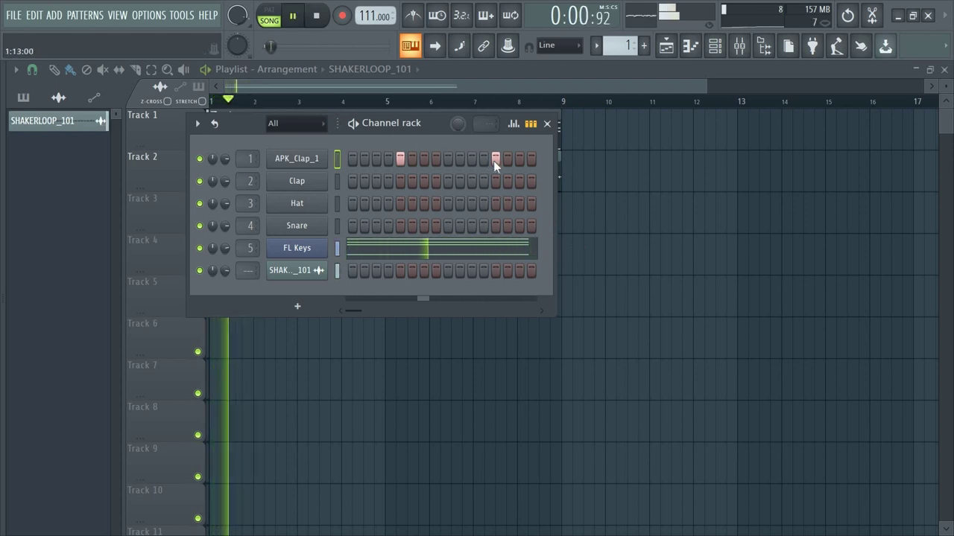
Step: Repeat the first bar of APK_Clap_1 notes in the piano roll through bar 8
right_click(320, 162)
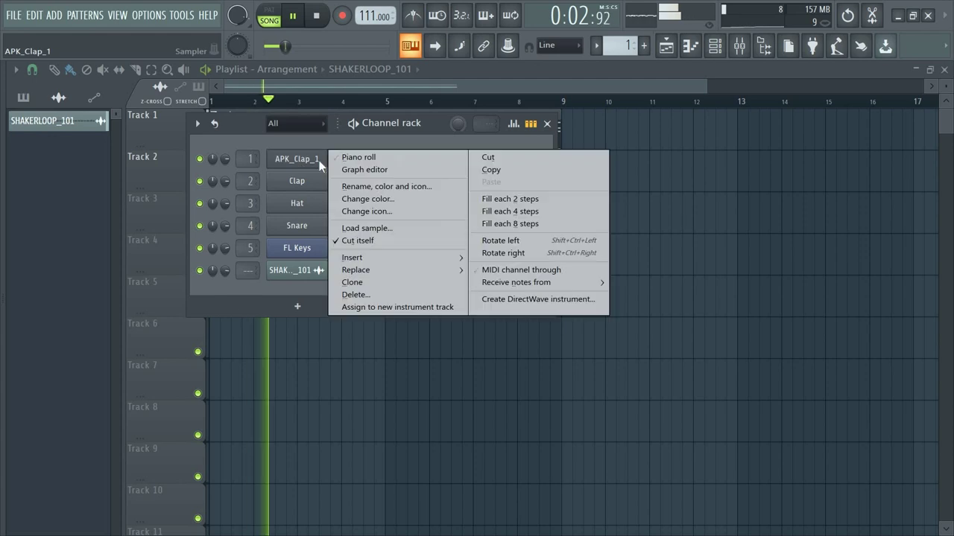
click(359, 158)
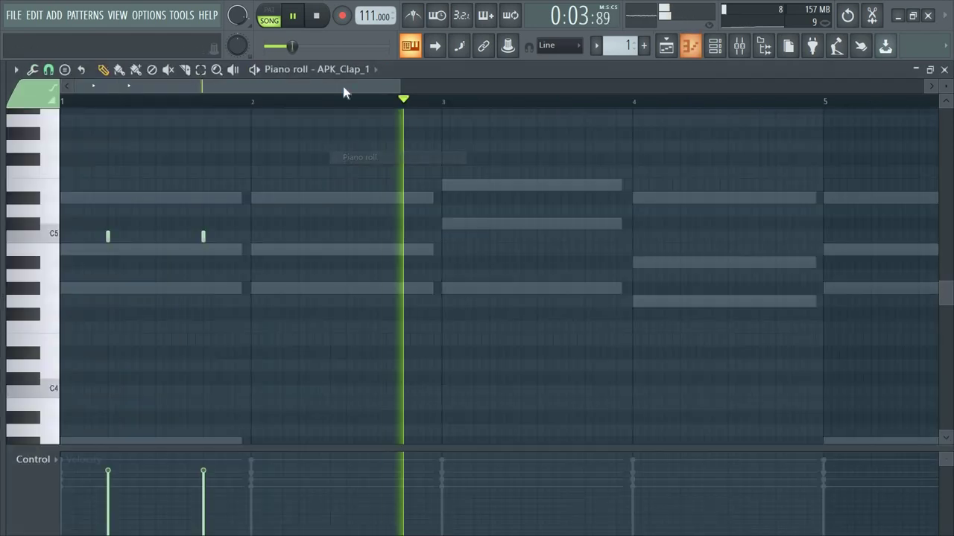
click(201, 69)
drag(252, 100, 22, 117)
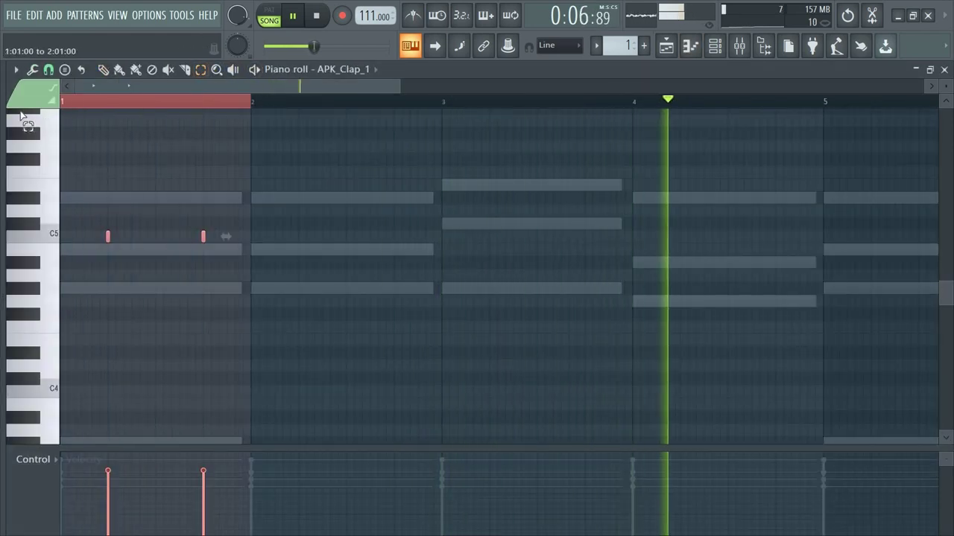
key(ctrl+b)
key(ctrl+b)
key(ctrl+b)
key(ctrl+b)
key(ctrl+b)
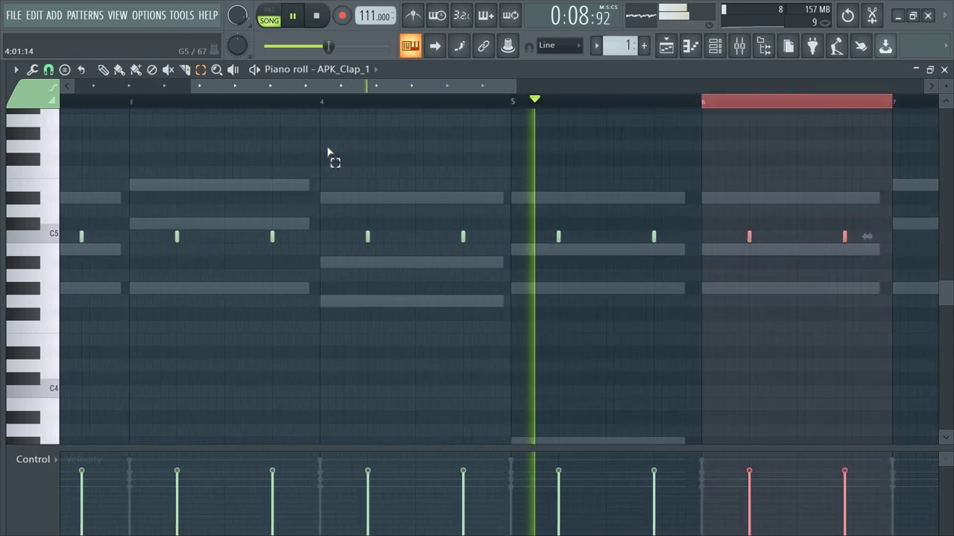
key(ctrl+b)
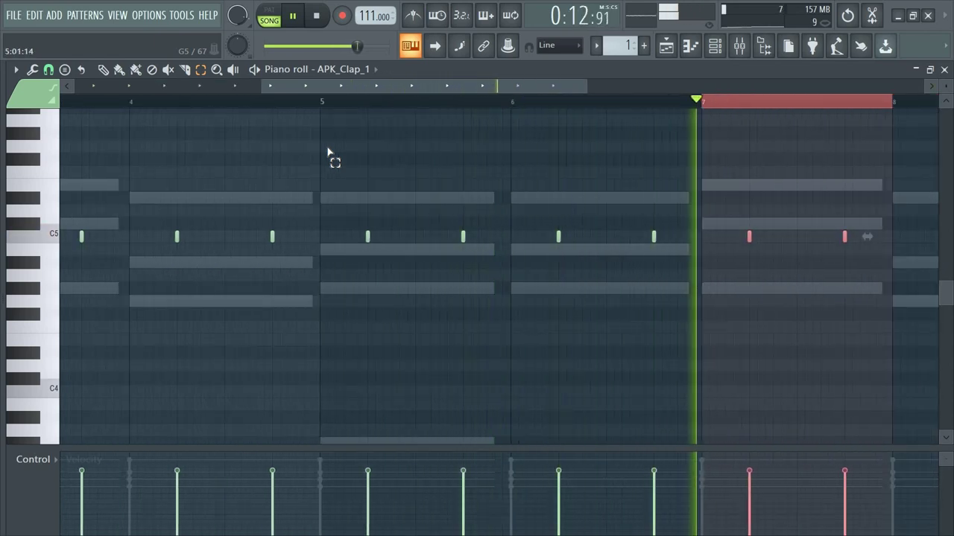
key(ctrl+b)
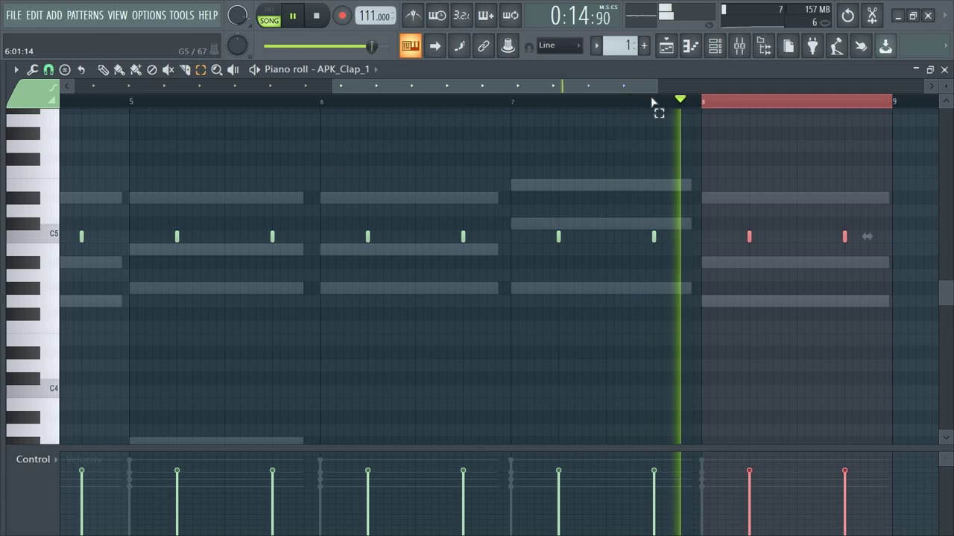
click(726, 116)
Step: Check the APK_Clap_1 channel's sample settings from the channel rack
click(714, 45)
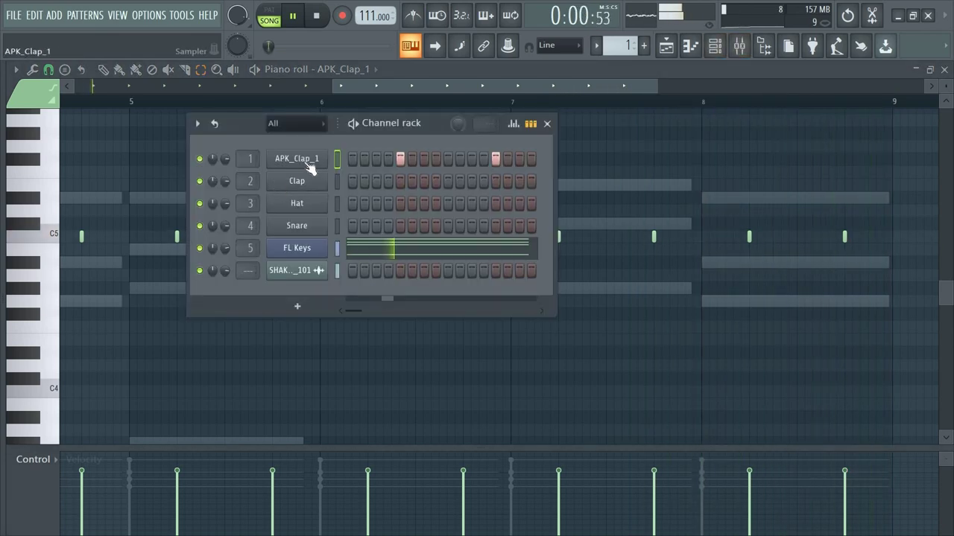
click(308, 162)
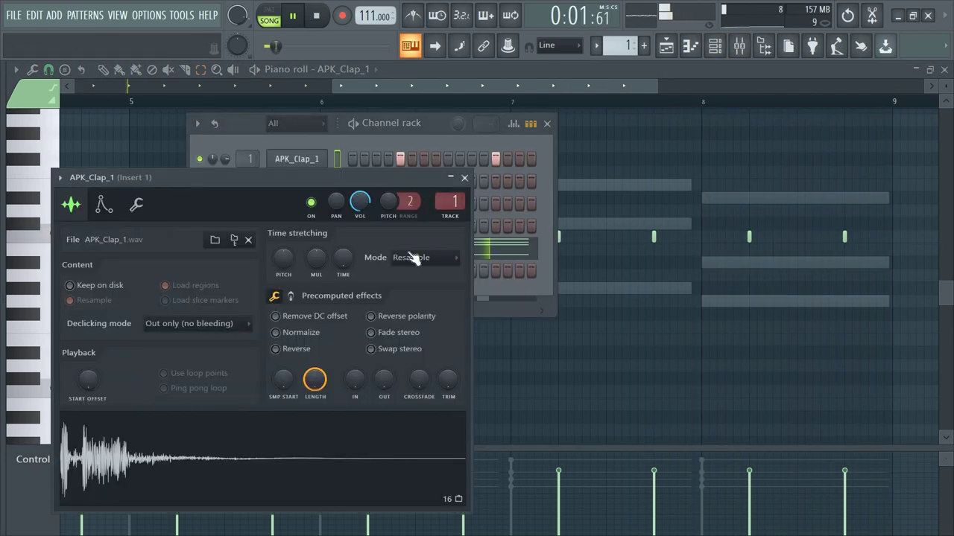
click(465, 178)
Step: Audition the APK conga, bongo and cymbal samples in the browser, ending with APK_Cymbal_2
mouse_move(3, 313)
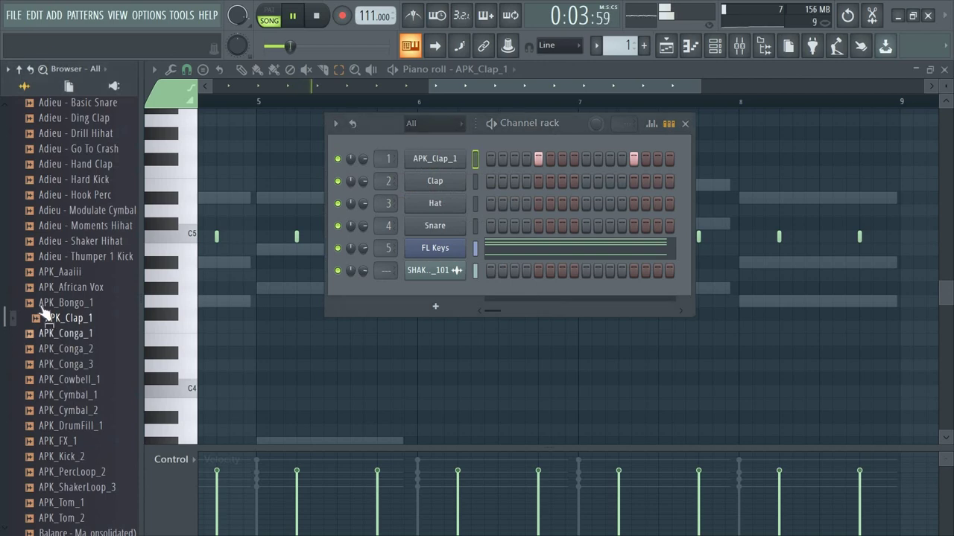
click(86, 337)
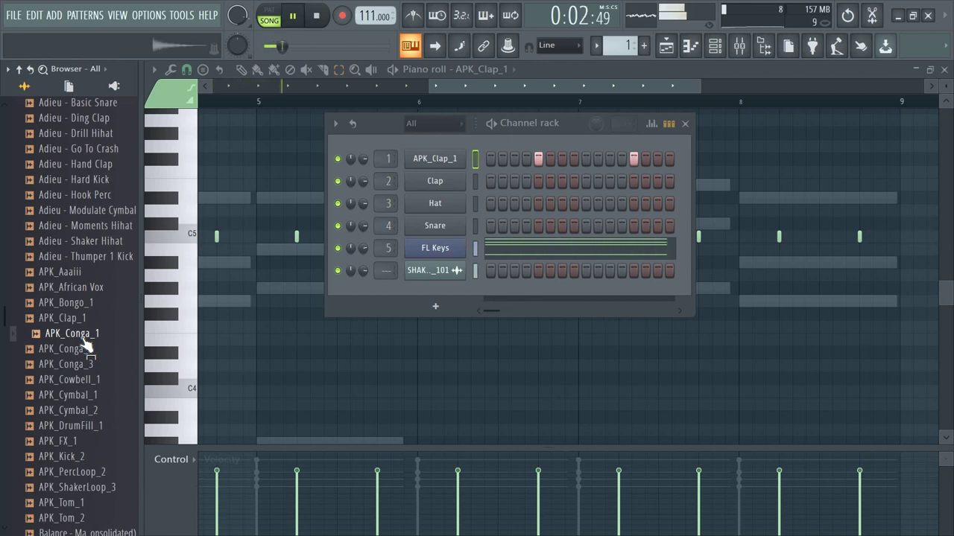
click(88, 306)
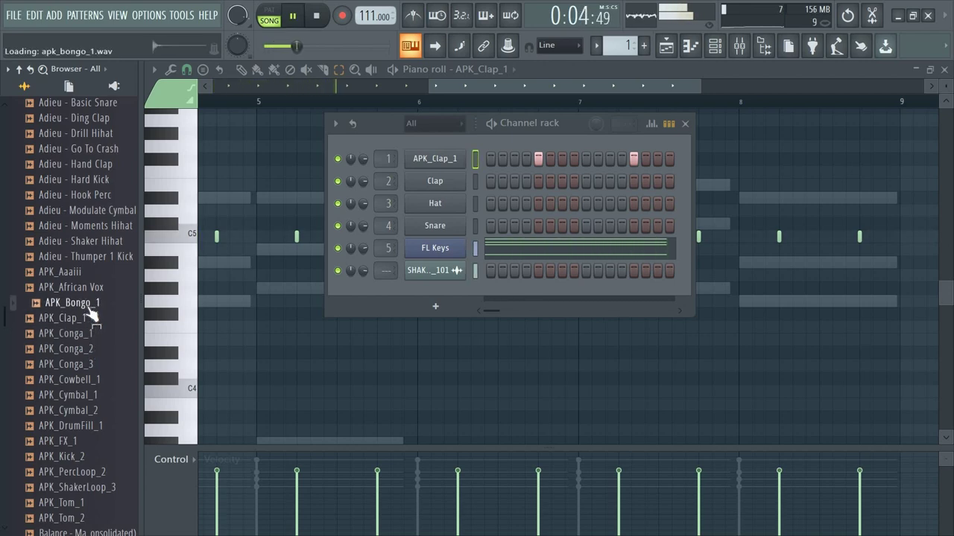
click(89, 351)
click(89, 362)
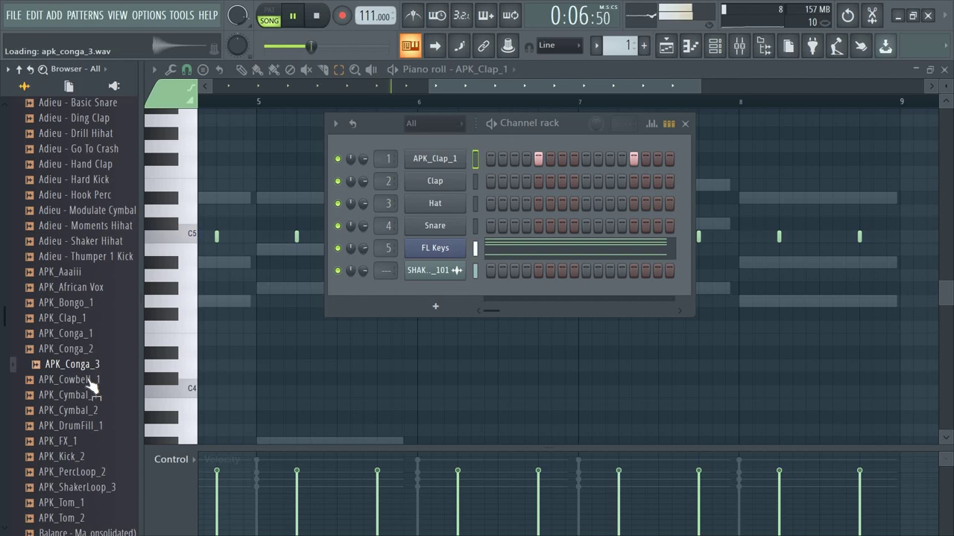
click(86, 396)
click(88, 410)
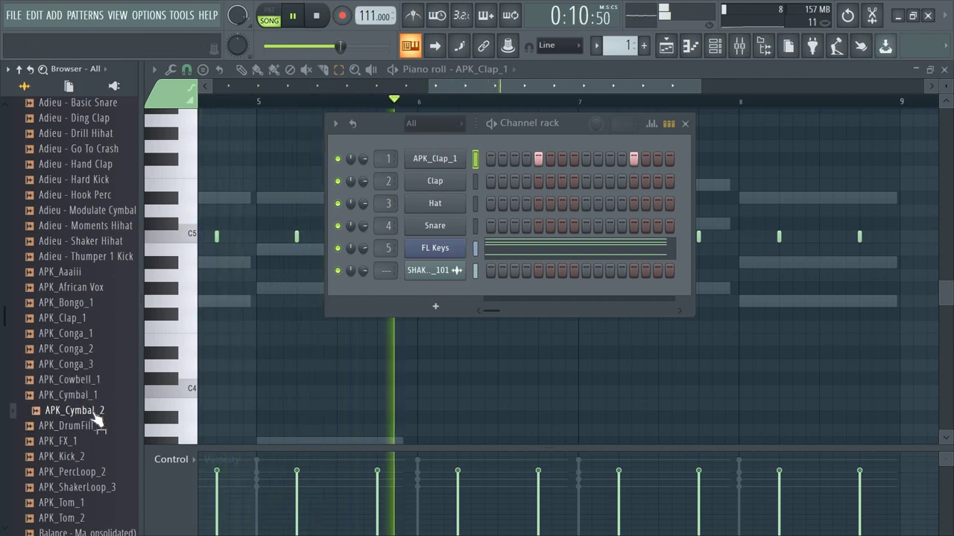
Step: Replace the Clap channel's sample with APK_Cymbal_2, enable Cut itself and place a hit on step 1
drag(97, 421, 302, 183)
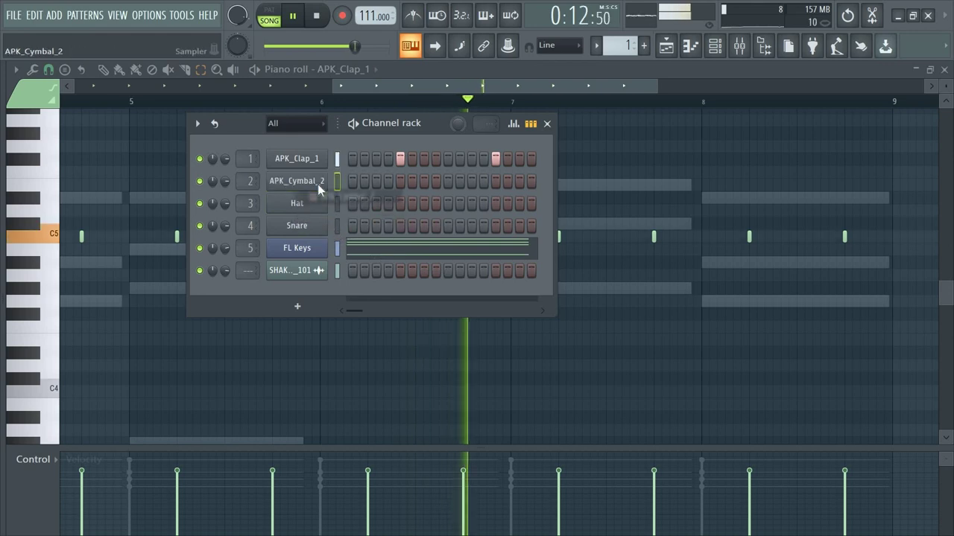
right_click(324, 179)
click(358, 263)
click(354, 181)
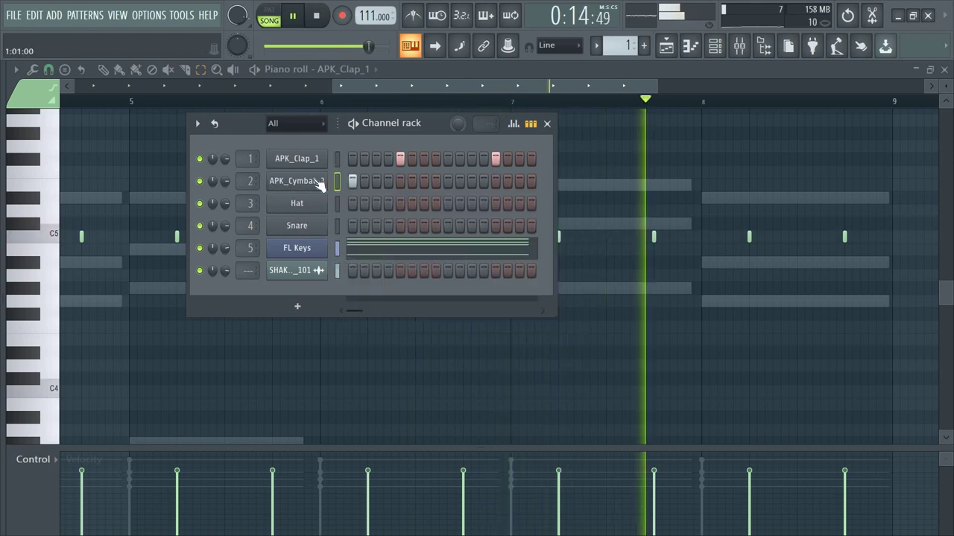
click(309, 187)
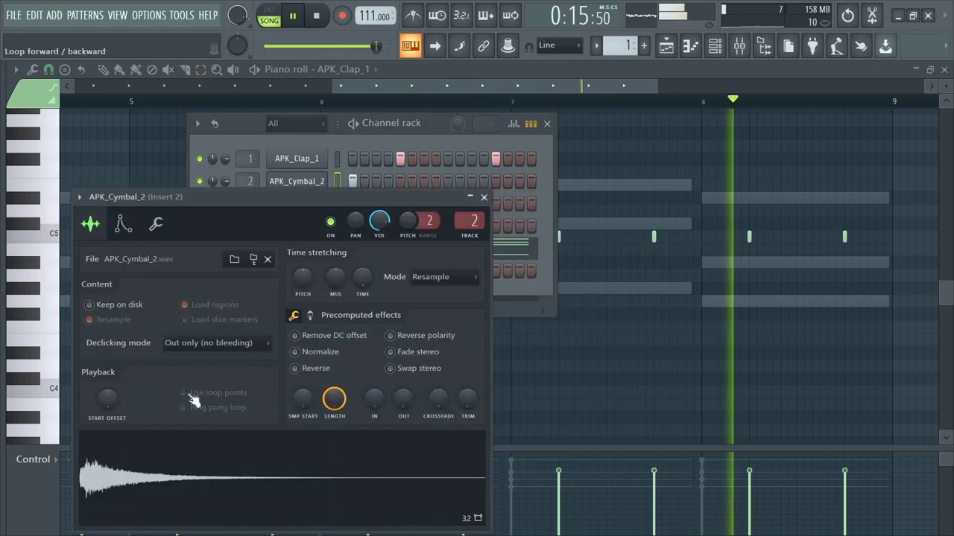
click(484, 198)
Step: Replace the Hat channel's sample with APK_Conga_3, enable Cut itself and place a single hit on step 11
mouse_move(20, 379)
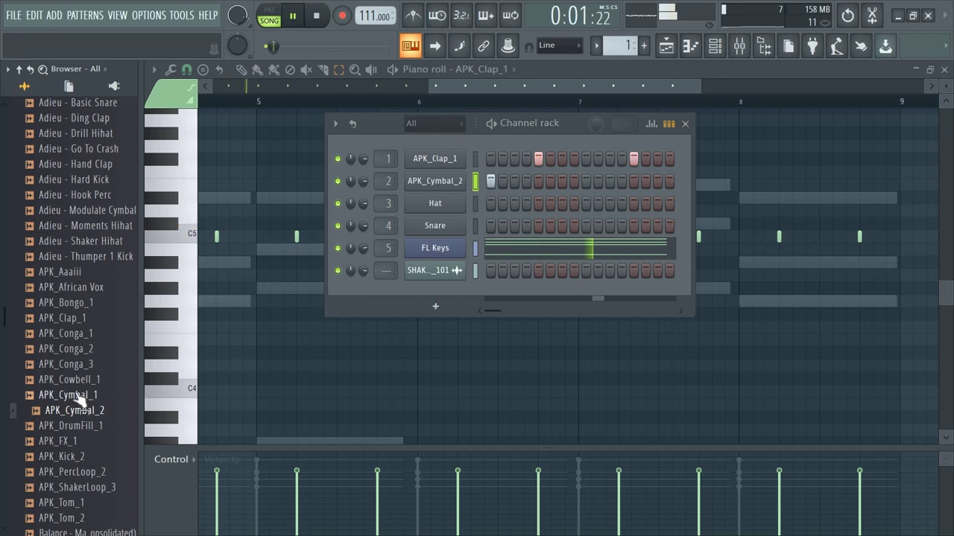
click(75, 366)
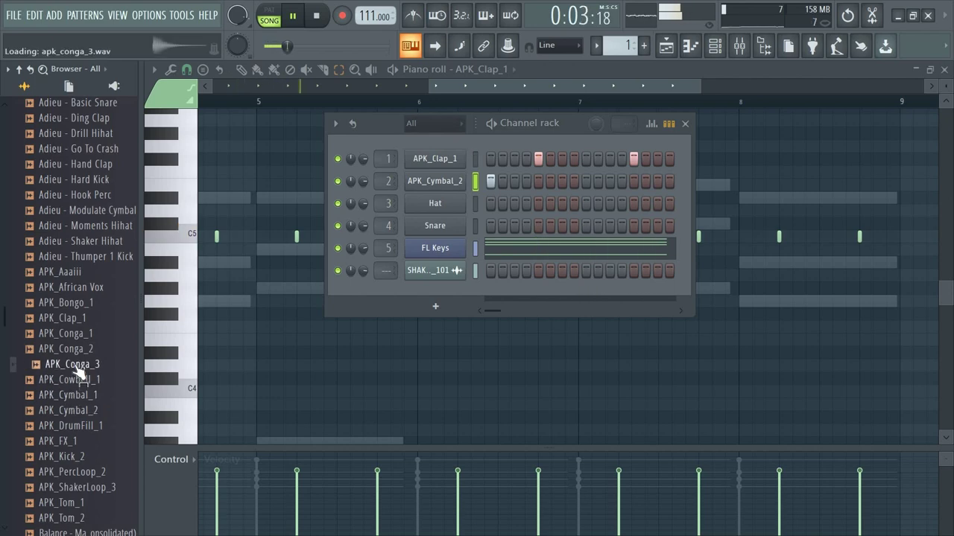
drag(75, 371, 308, 205)
right_click(308, 205)
click(373, 287)
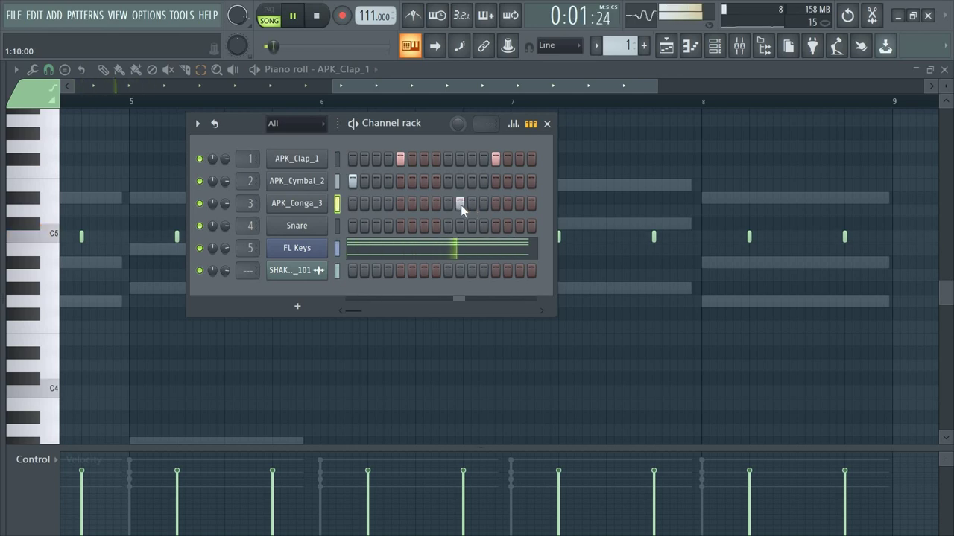
click(475, 206)
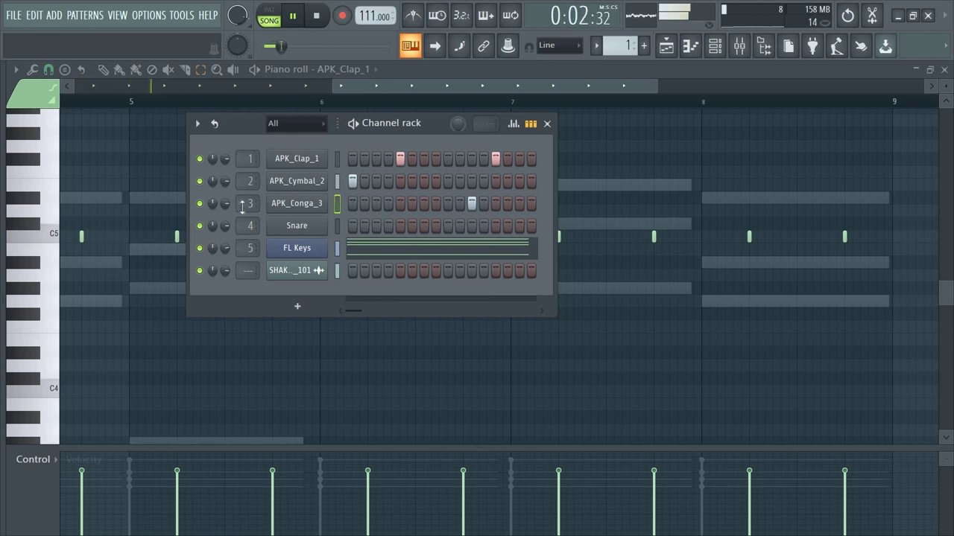
Step: Repeat the first bar of APK_Conga_3 notes in the piano roll through bar 8
right_click(313, 204)
click(353, 203)
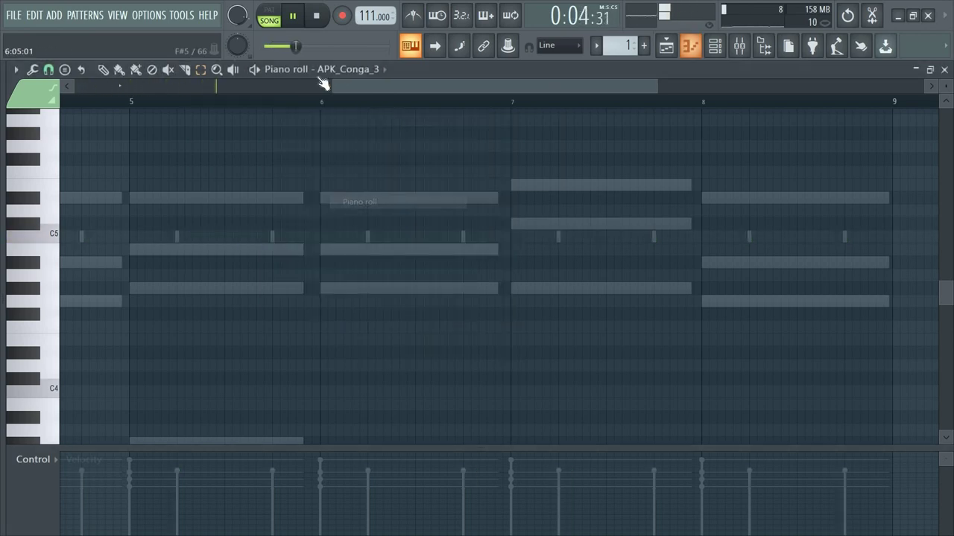
drag(353, 93, 41, 97)
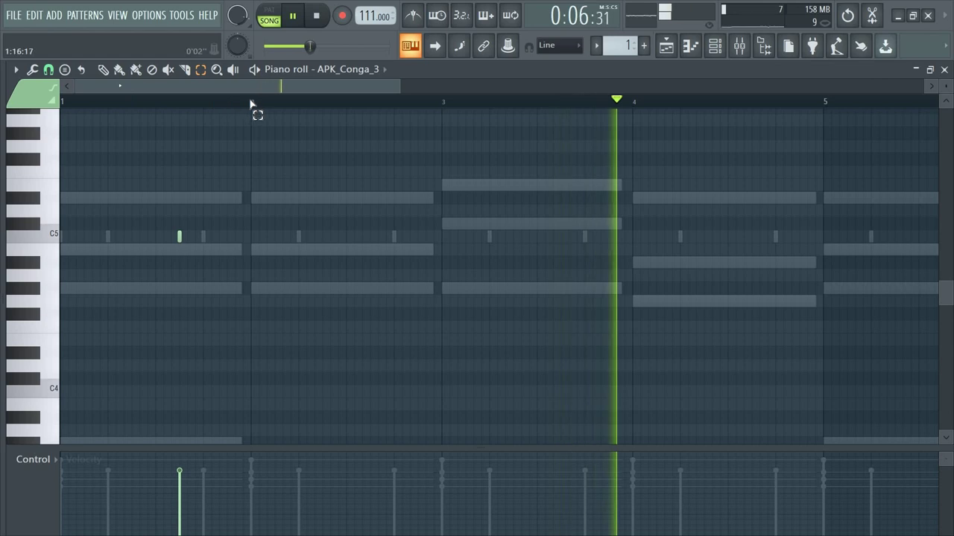
drag(253, 104, 61, 104)
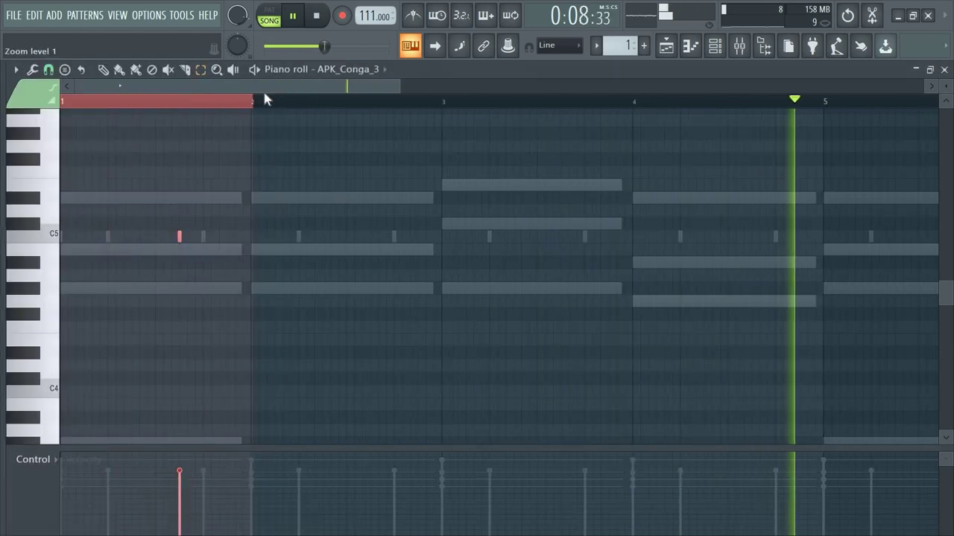
drag(251, 102, 45, 89)
key(ctrl+Right)
key(ctrl+Right)
key(ctrl+Right)
key(ctrl+Right)
key(ctrl+Right)
key(ctrl+Right)
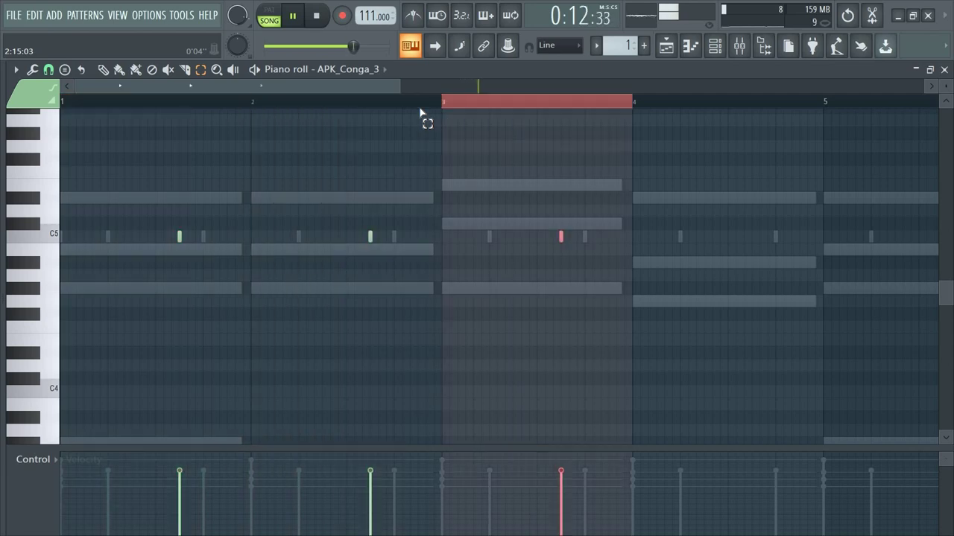
key(ctrl+Right)
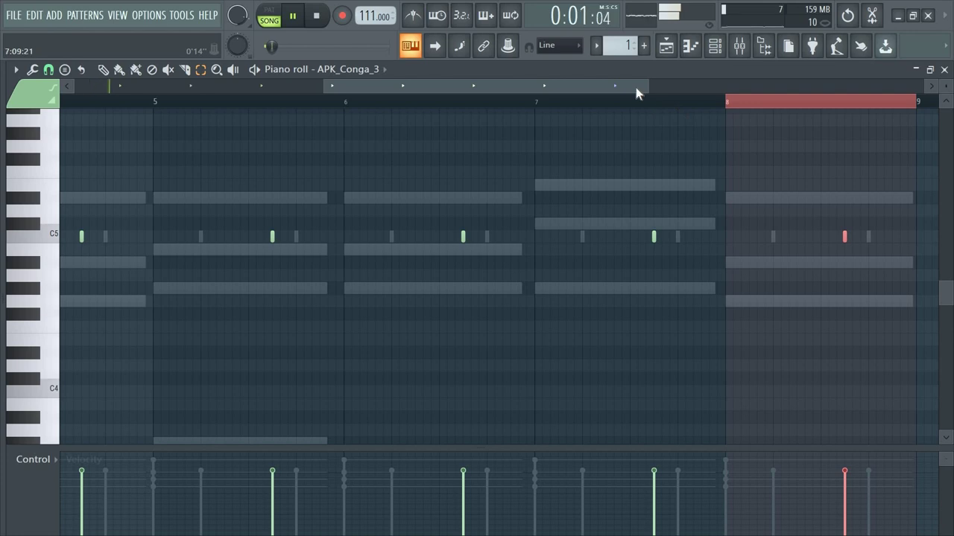
drag(651, 86, 728, 83)
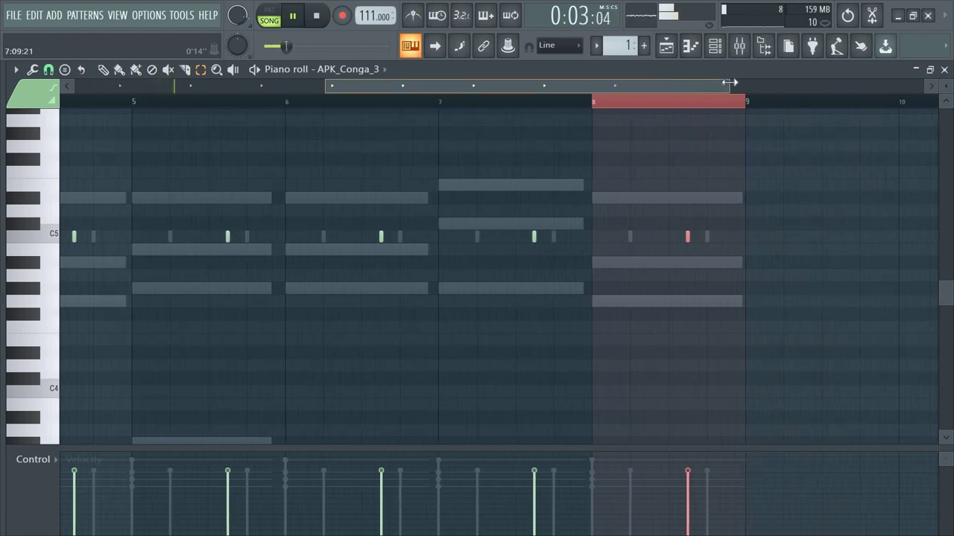
click(638, 104)
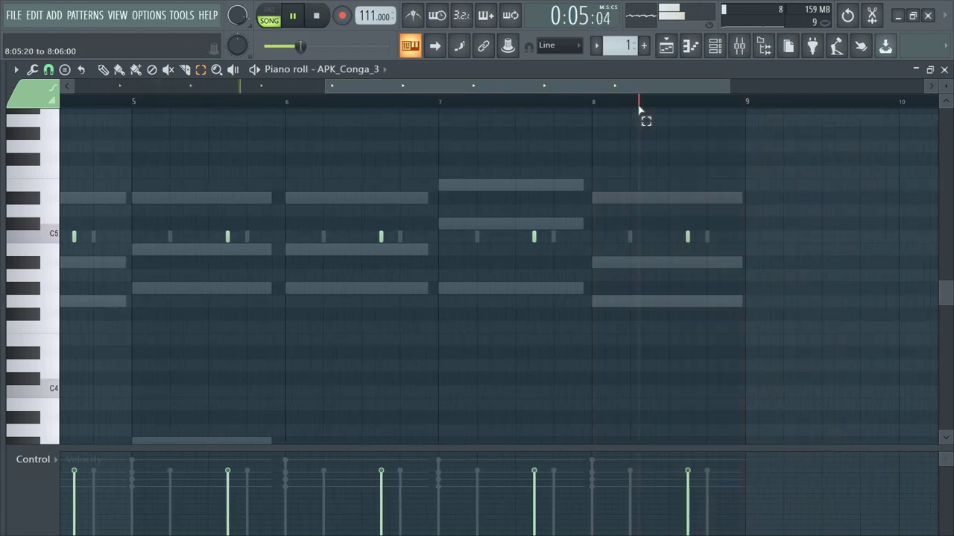
Step: Set the APK_Conga_3 channel's sample start offset to 1%
click(717, 47)
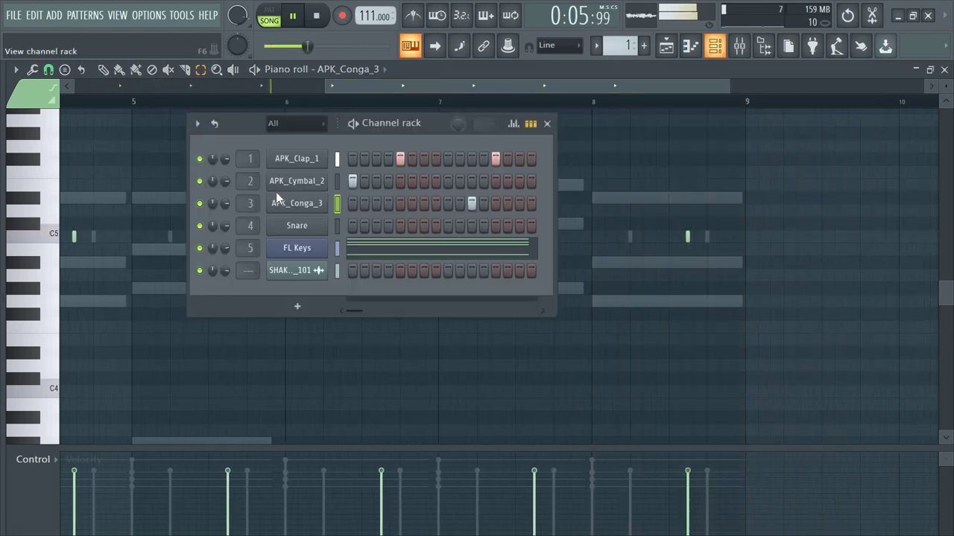
click(318, 208)
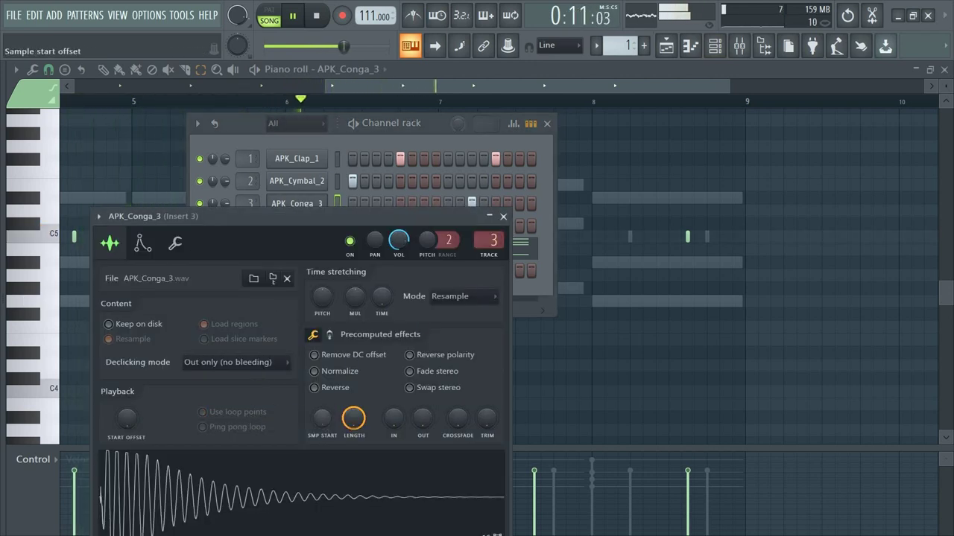
scroll(322, 421, up, 2)
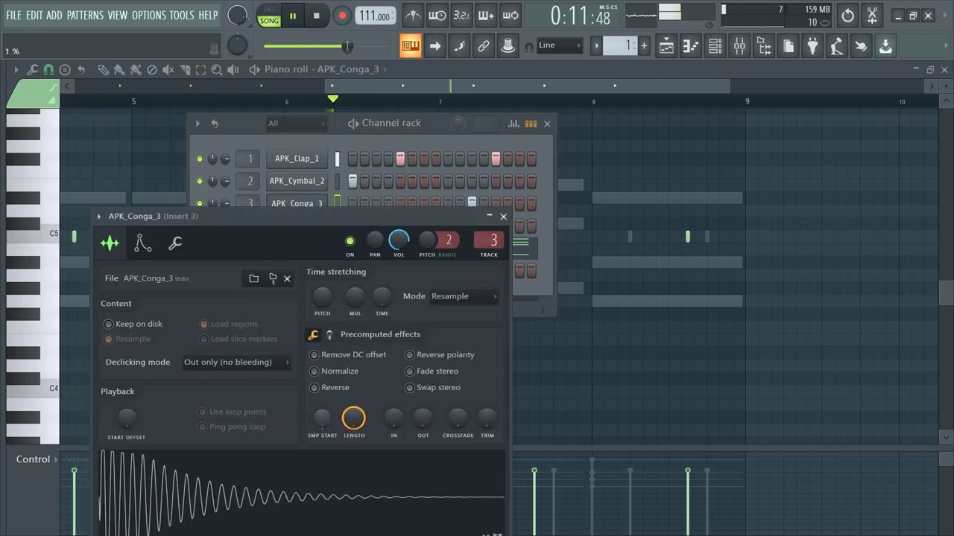
click(504, 216)
Step: Audition the APK cowbell, drum fill, clap and bongo samples against the playing beat
key(alt+F8)
key(space)
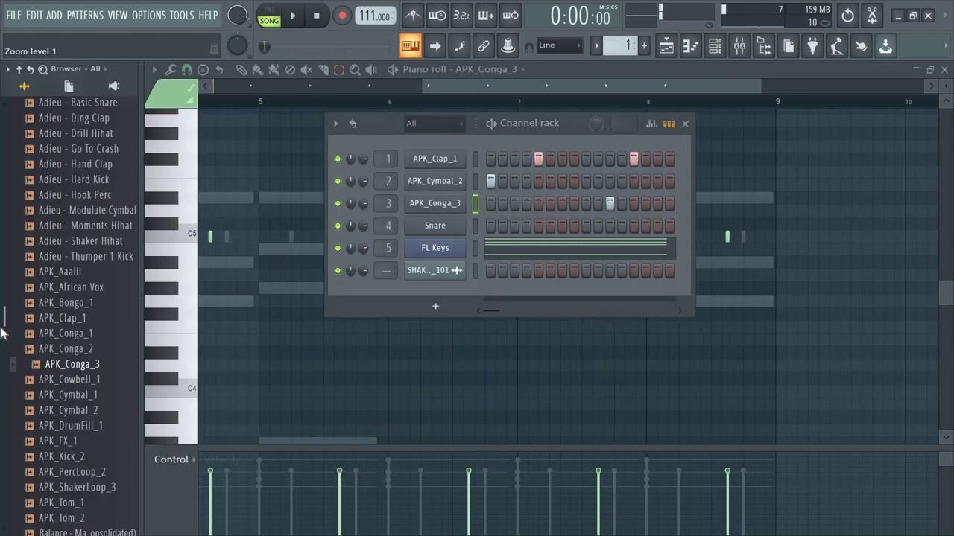
click(106, 382)
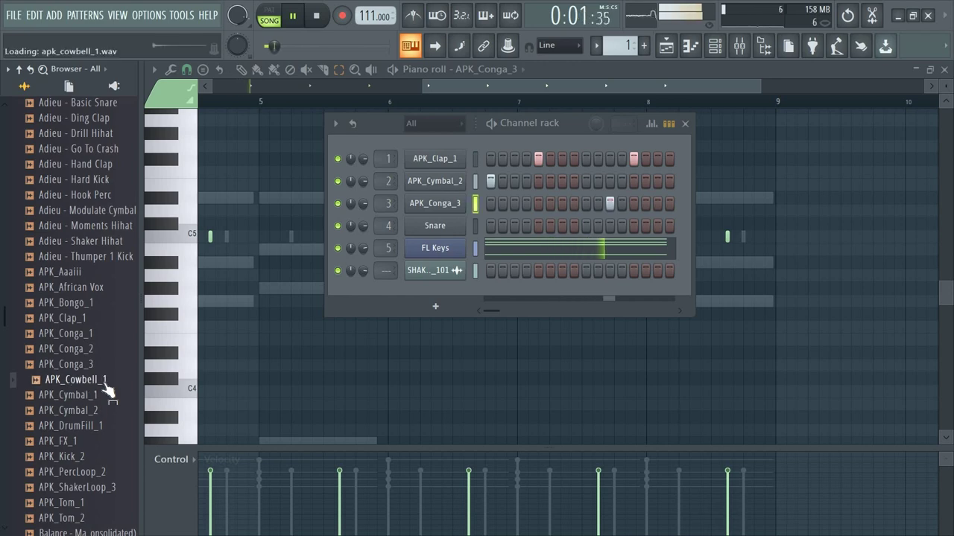
click(95, 428)
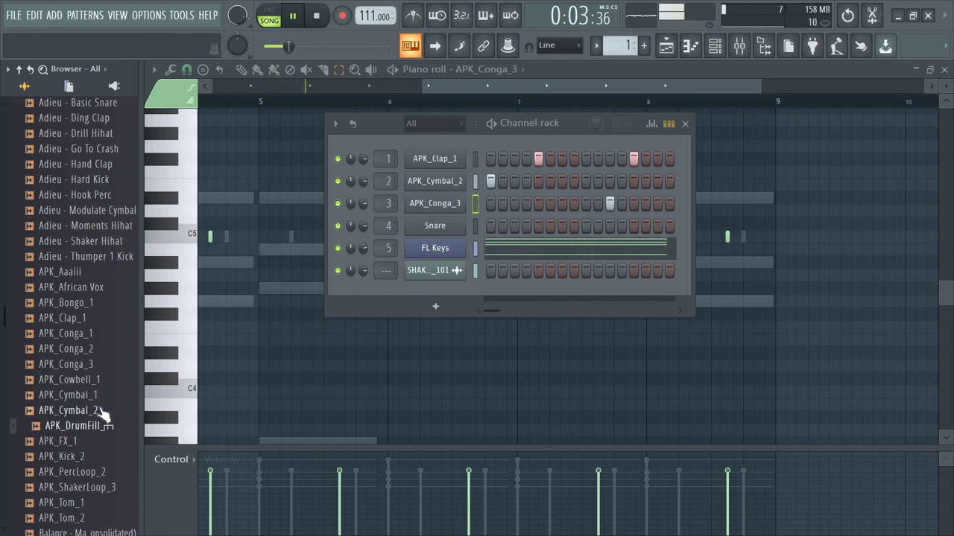
click(101, 381)
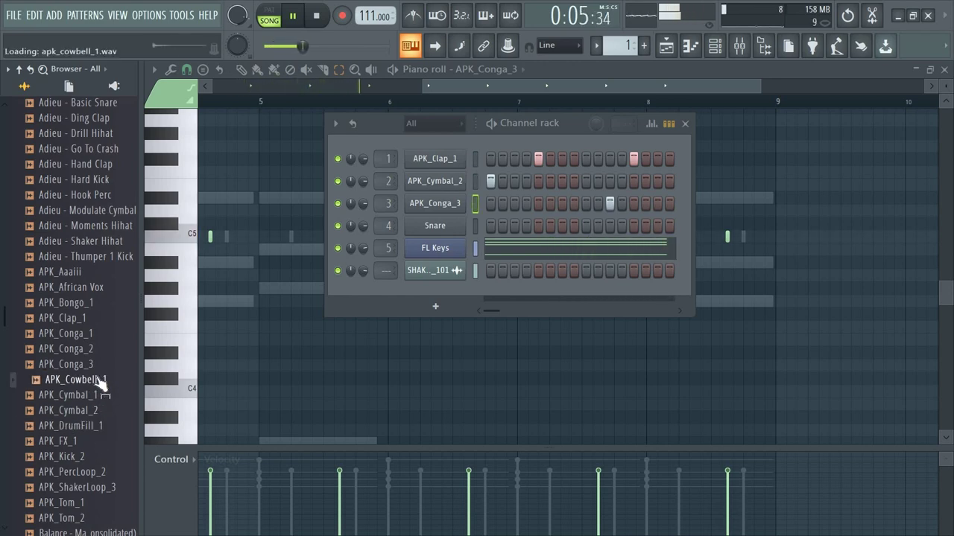
click(80, 319)
key(Up)
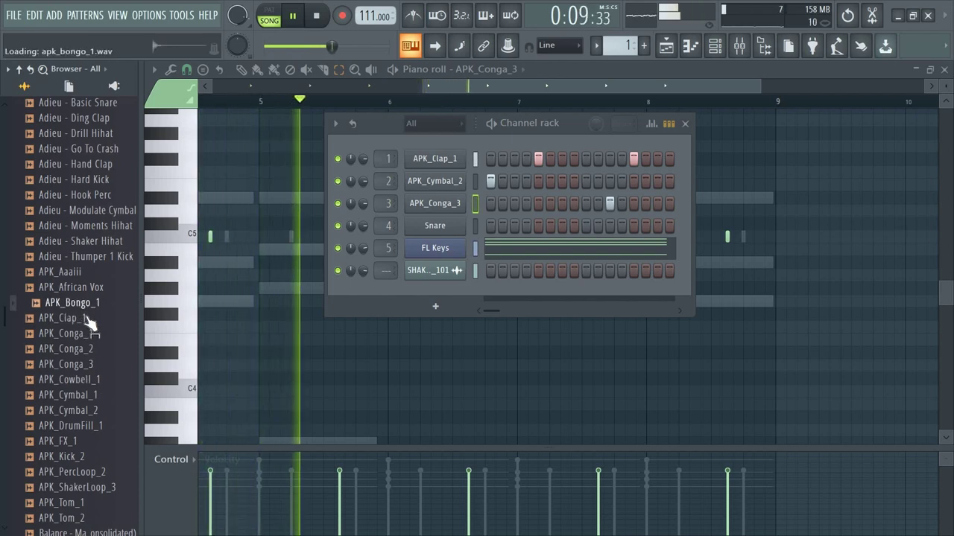
click(88, 318)
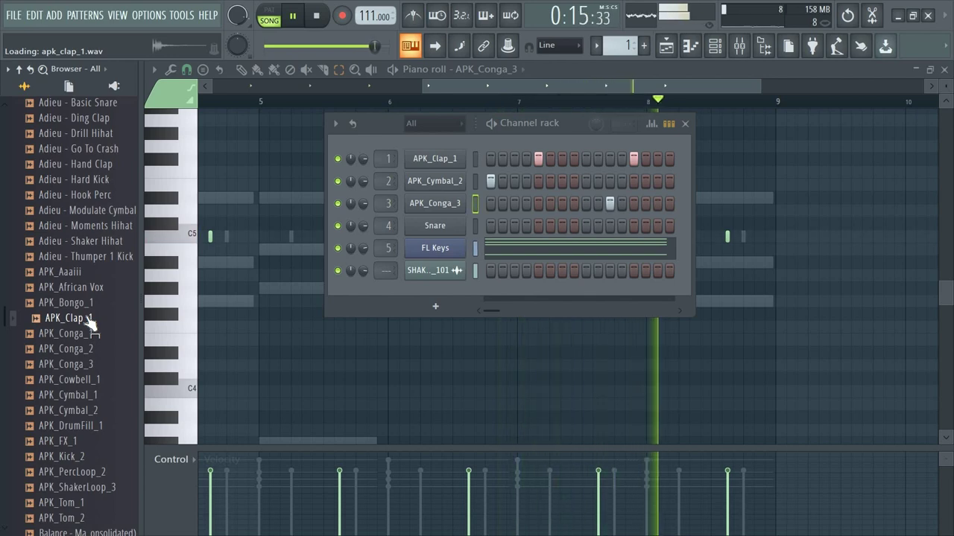
key(Up)
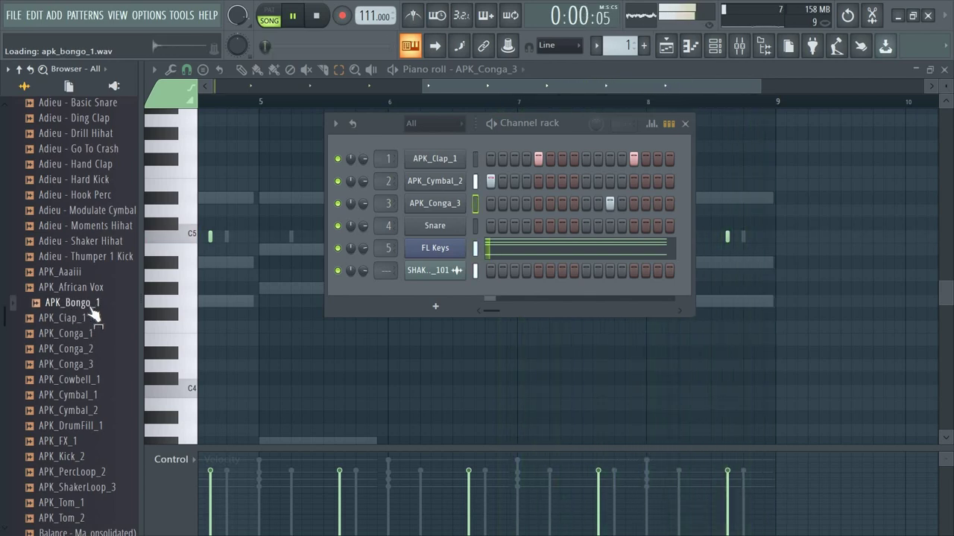
Step: Replace the Snare channel's sample with APK_Bongo_1, enable Cut itself and place a hit on step 8
drag(80, 311, 309, 224)
right_click(309, 222)
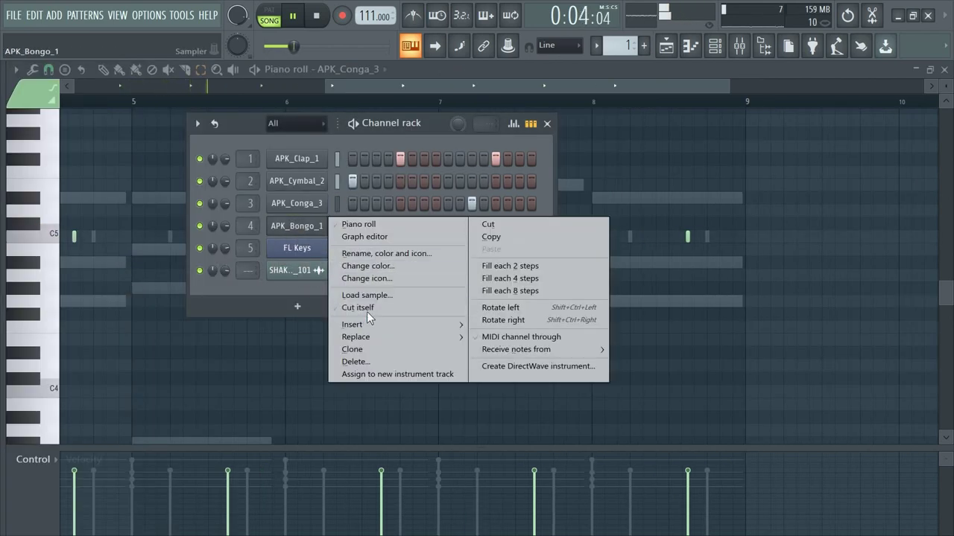
click(370, 310)
click(313, 226)
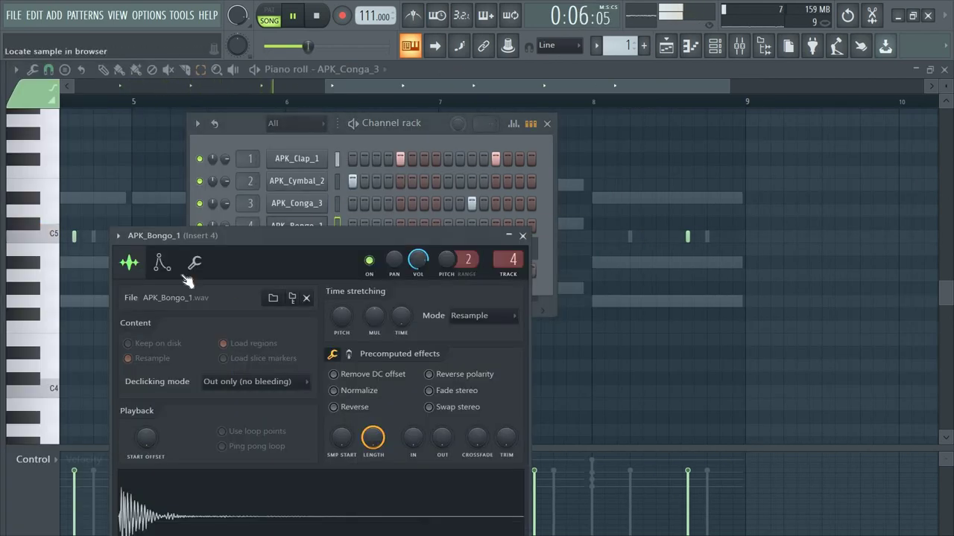
click(521, 236)
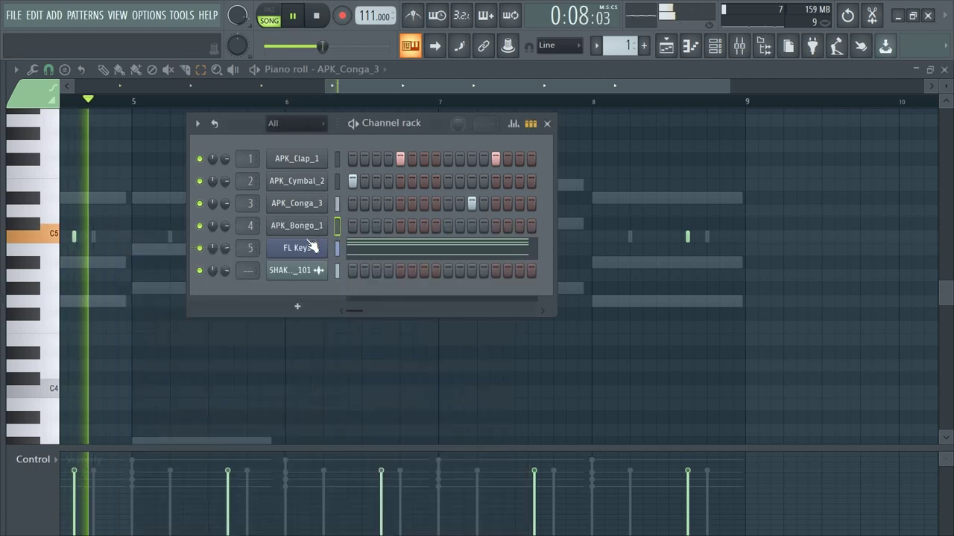
right_click(288, 228)
click(289, 231)
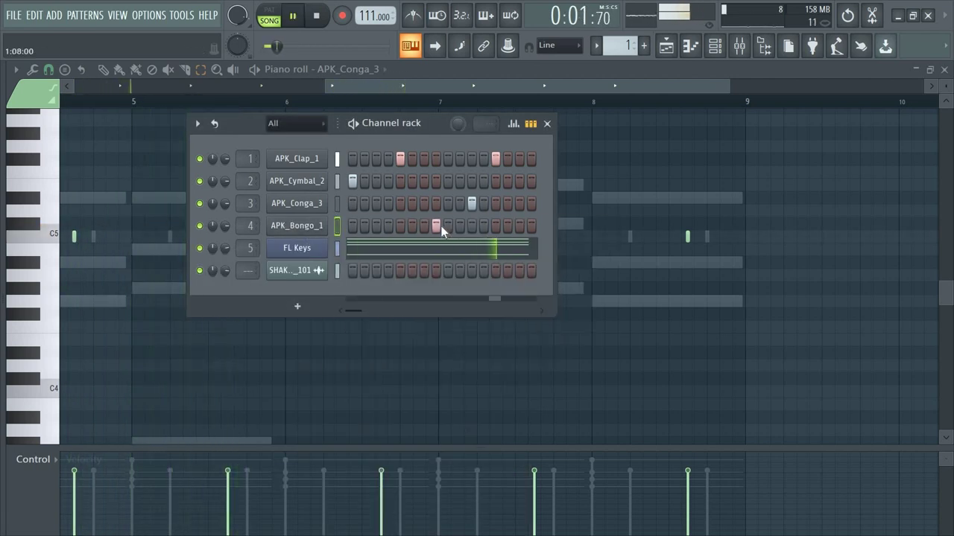
Step: Repeat the first bar of APK_Bongo_1 notes in the piano roll through bar 8
right_click(307, 227)
click(358, 224)
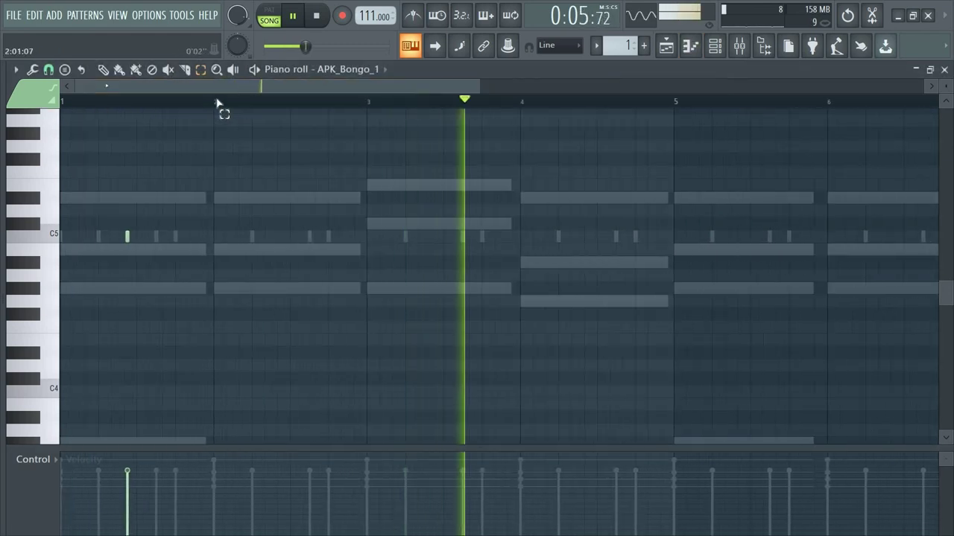
drag(216, 103, 2, 104)
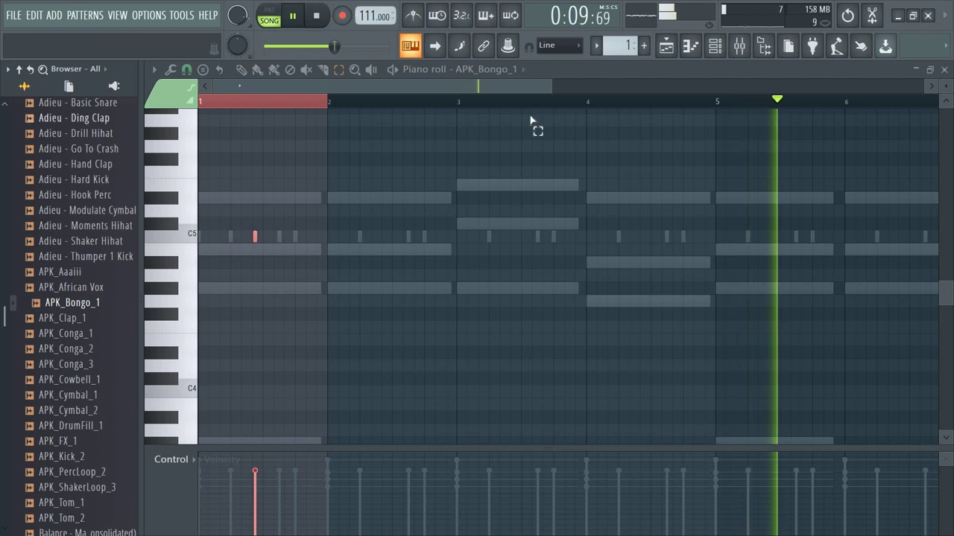
key(ctrl+Right)
key(ctrl+Right)
key(ctrl+Right)
key(ctrl+Right)
key(ctrl+Right)
key(ctrl+Right)
key(ctrl+Right)
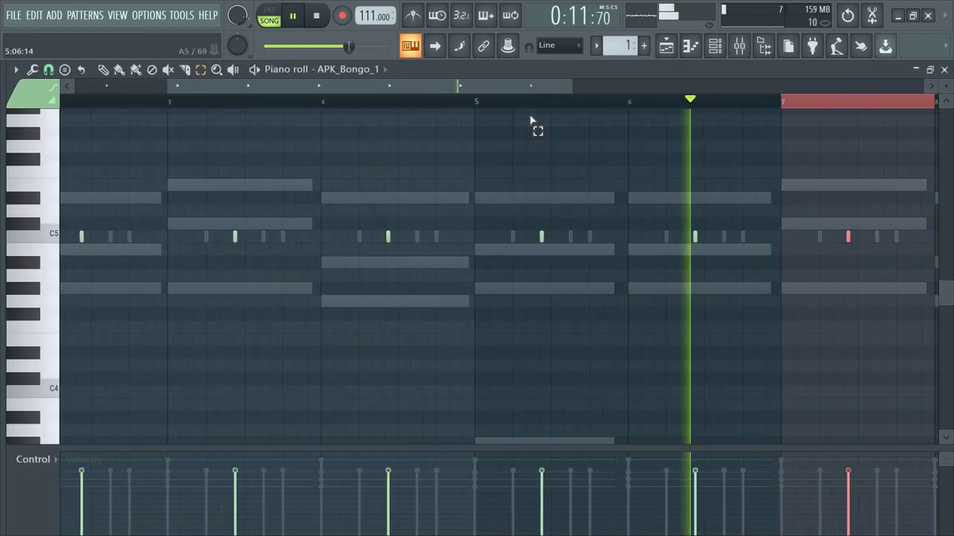
key(ctrl+Right)
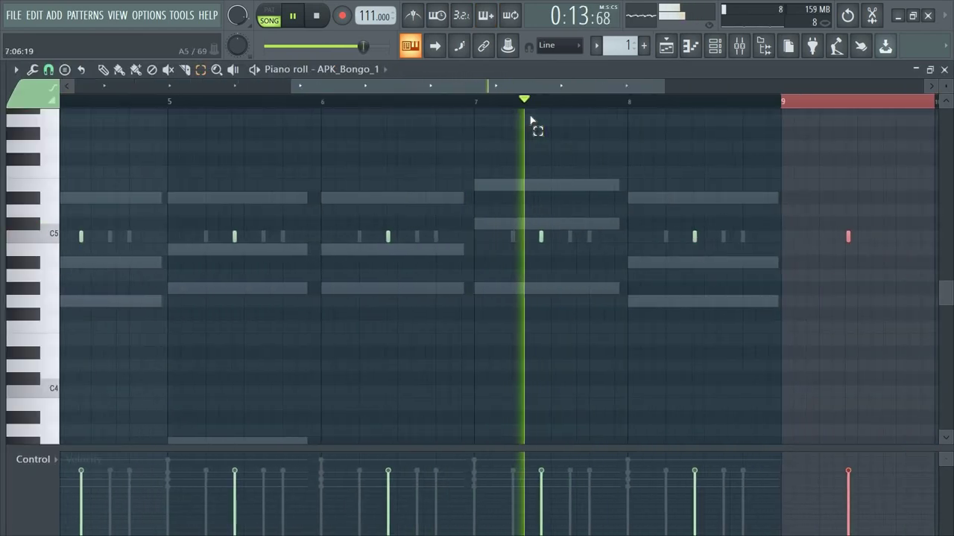
key(ctrl+z)
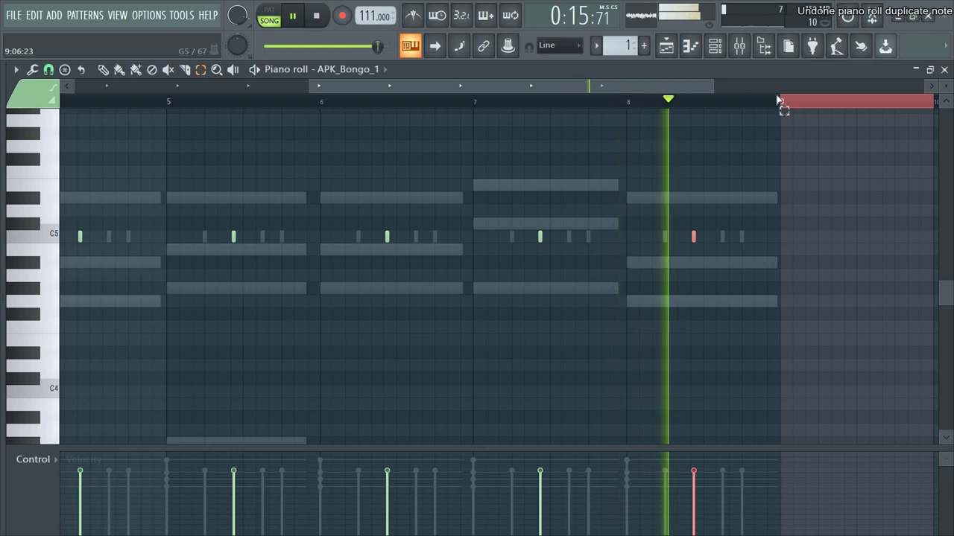
key(ctrl+d)
Step: Audition the APK_Conga_1 and APK_Conga_2 samples against the playing beat
click(715, 45)
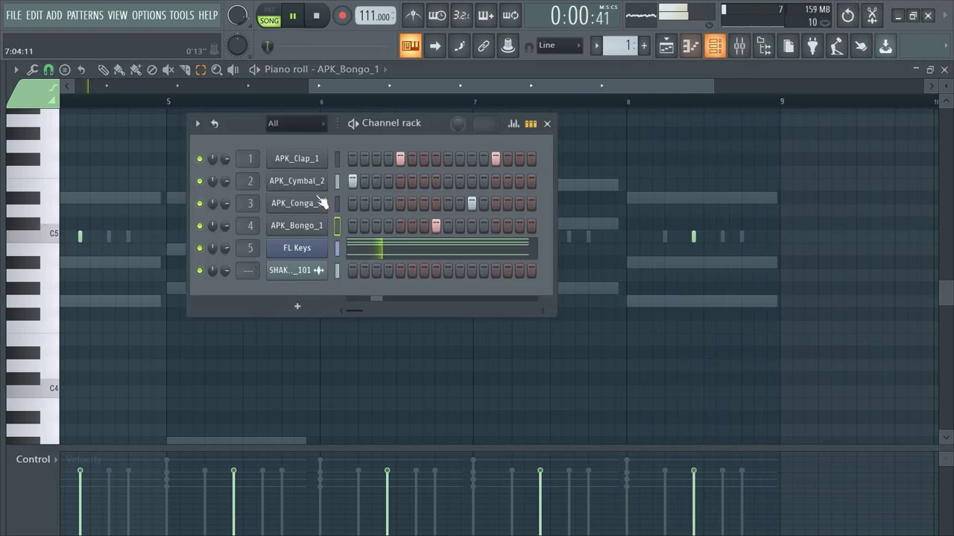
mouse_move(3, 344)
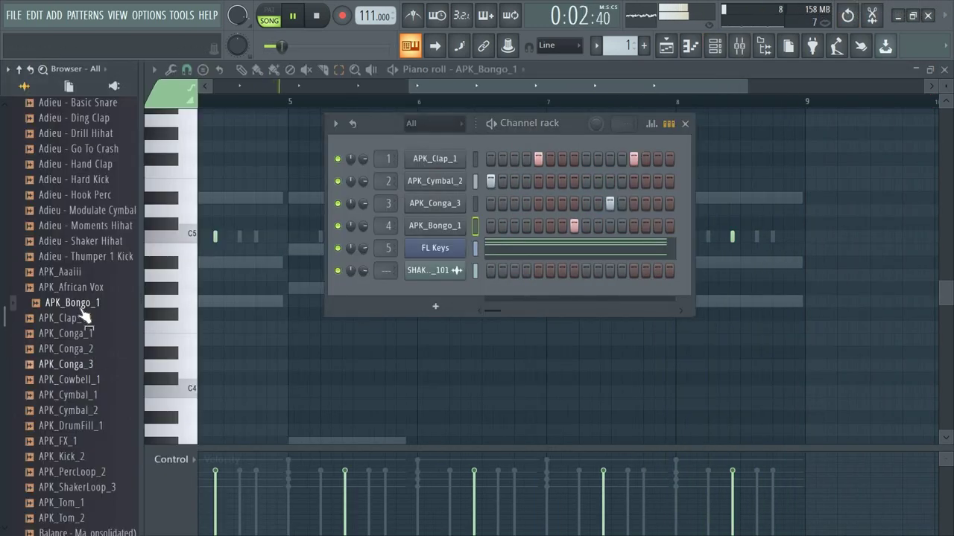
click(75, 319)
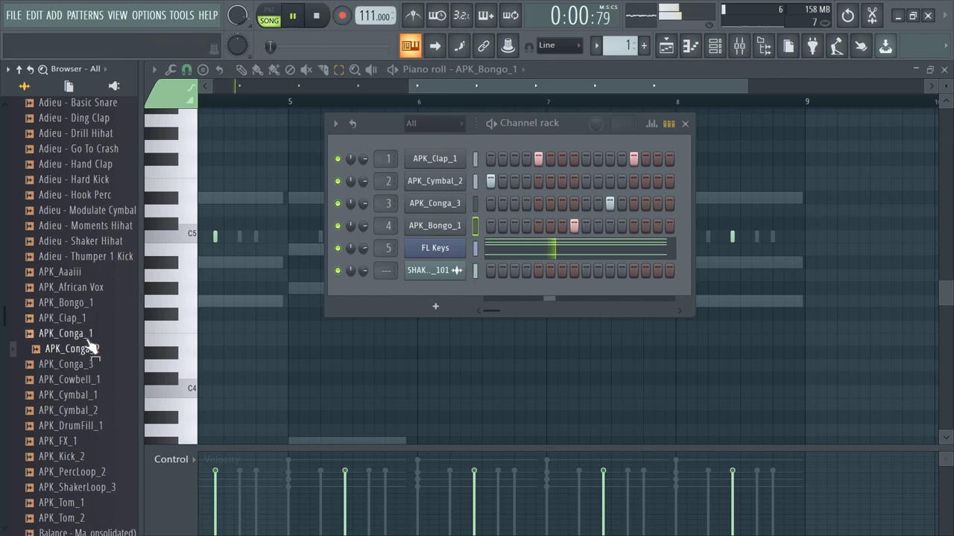
key(Up)
drag(210, 303, 296, 238)
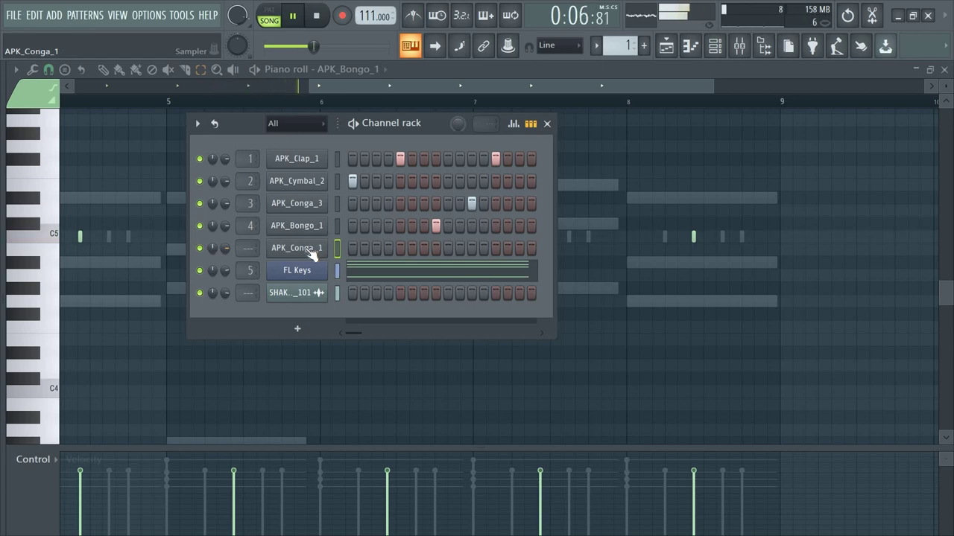
right_click(313, 254)
click(355, 384)
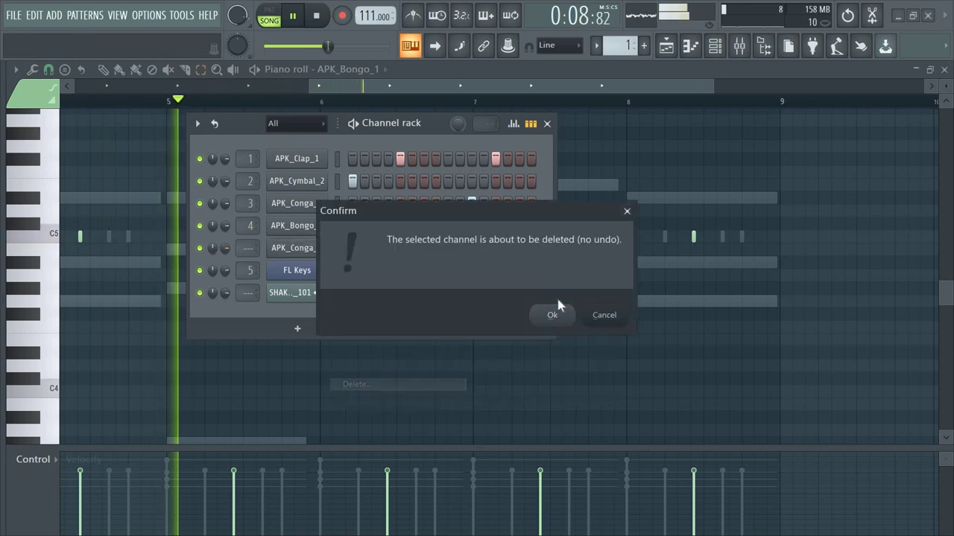
click(552, 314)
Step: Add APK_Conga_1 as a new channel below the shaker loop, enable Cut itself and check its sample waveform
mouse_move(15, 335)
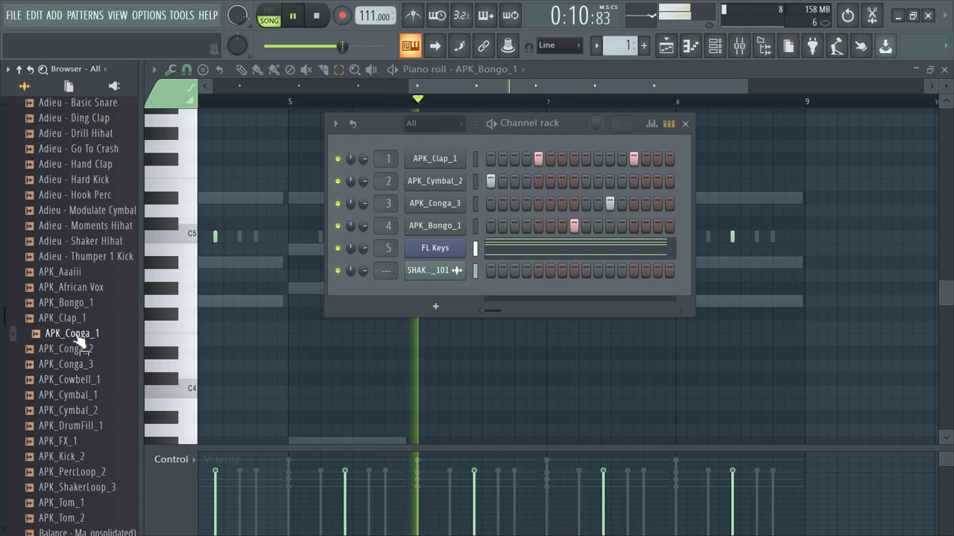
drag(79, 339, 303, 297)
right_click(304, 301)
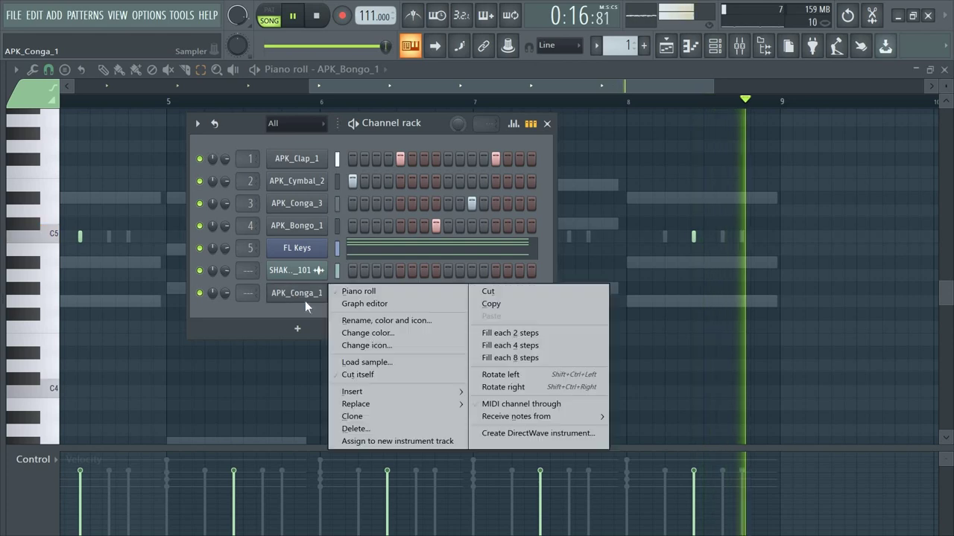
click(358, 374)
click(313, 297)
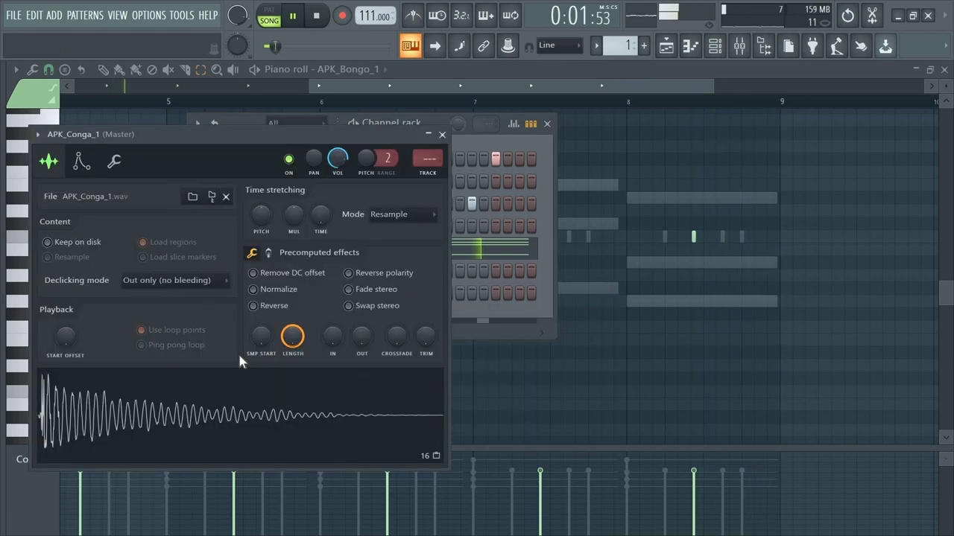
click(441, 134)
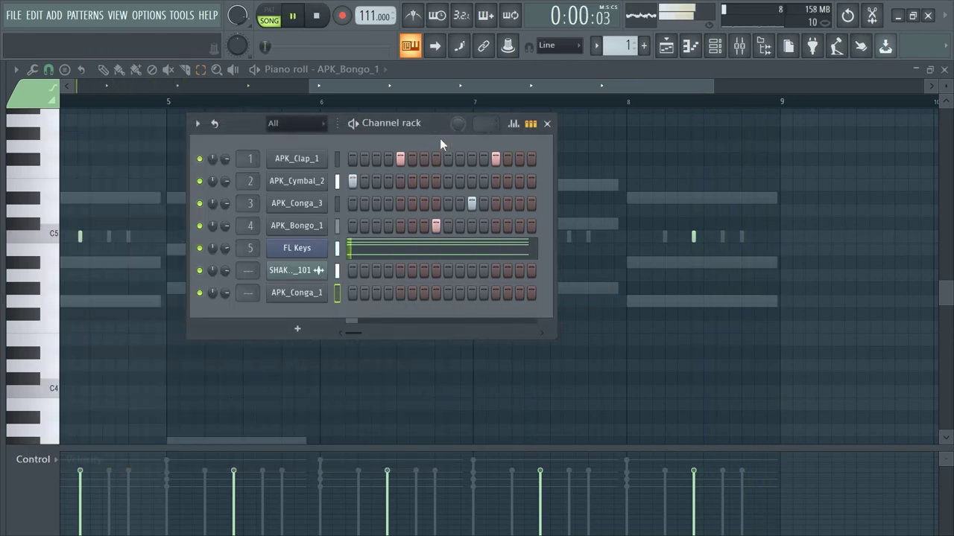
Step: Place a hit on step 15 of the APK_Conga_1 channel, keeping the shaker channel's steps empty
click(518, 272)
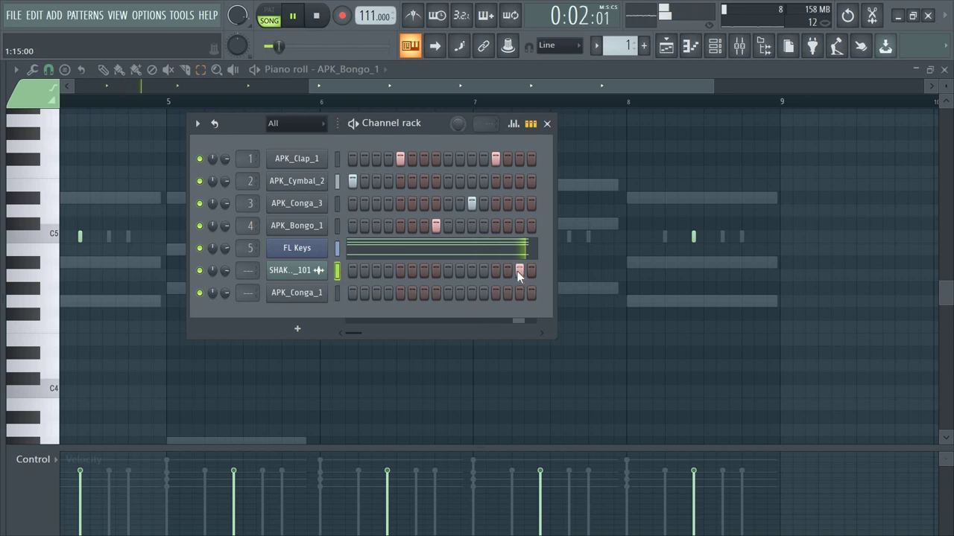
click(518, 287)
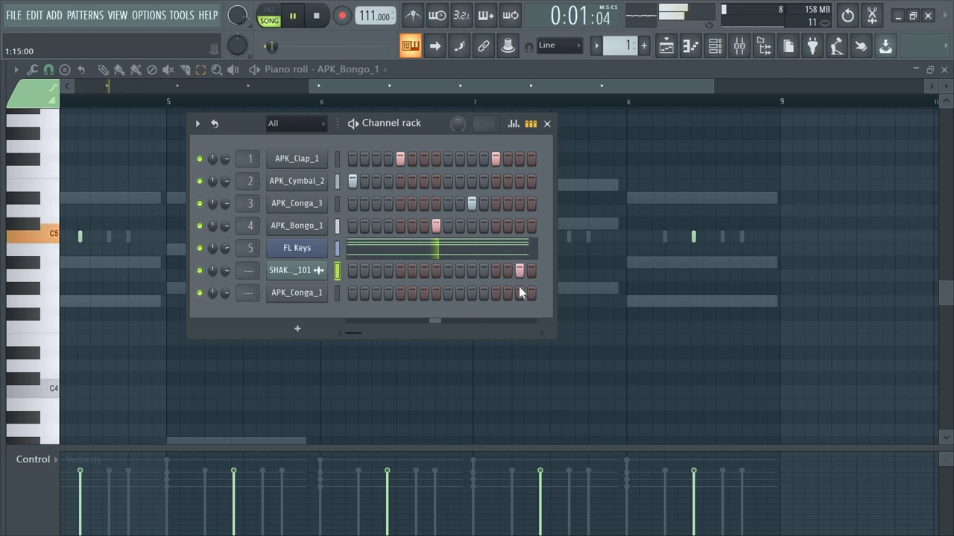
click(518, 270)
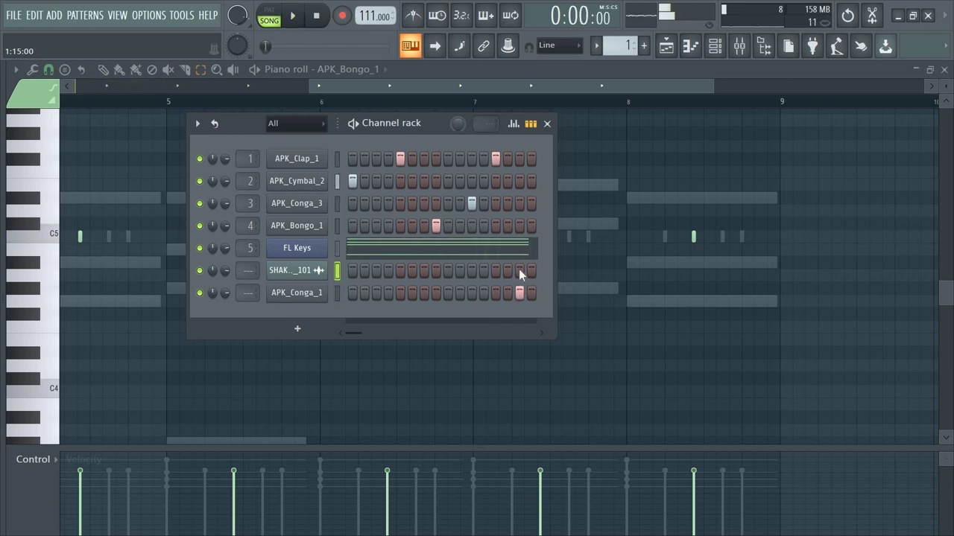
Step: Set the APK_Conga_1 channel's sample start offset to 1%
click(316, 295)
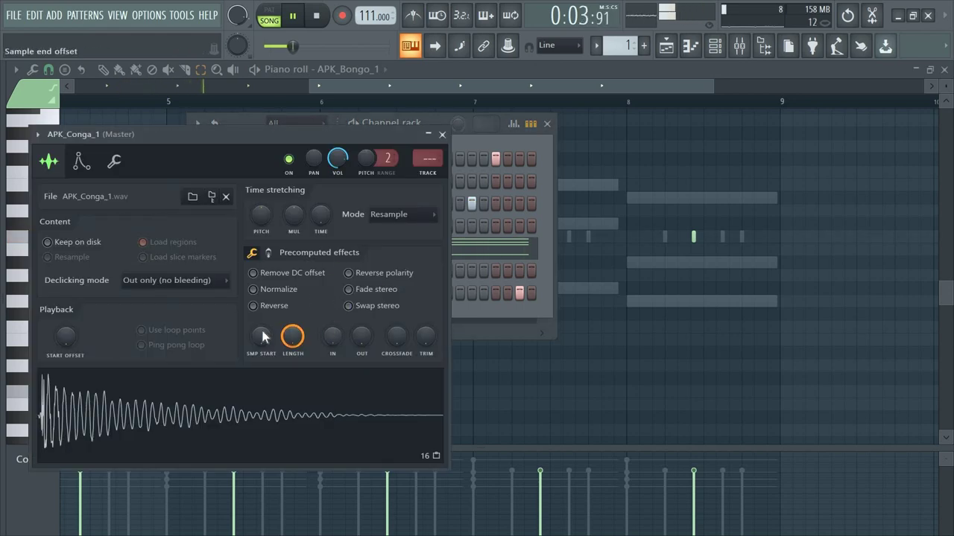
drag(261, 337, 261, 331)
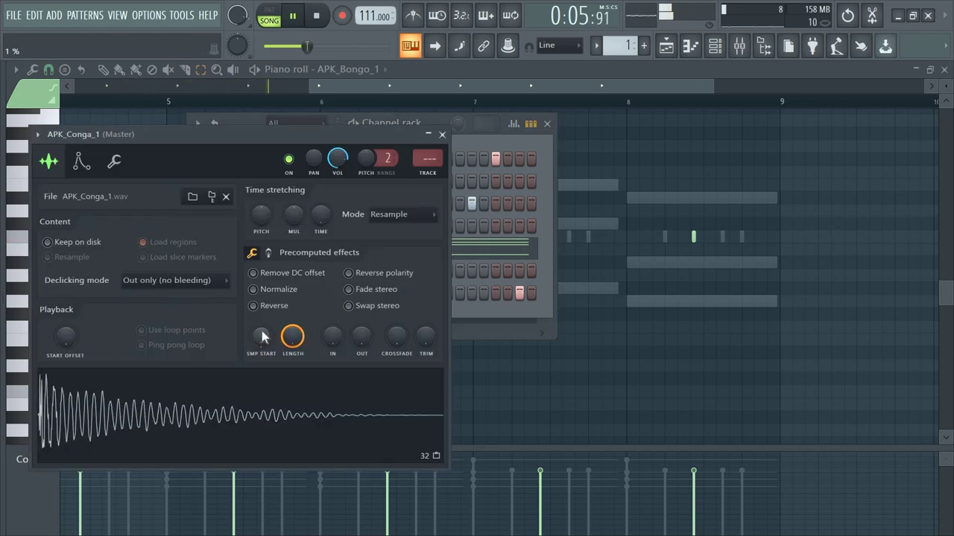
click(443, 134)
Step: Repeat the first bar of APK_Conga_1 notes in the piano roll through bar 8
right_click(309, 292)
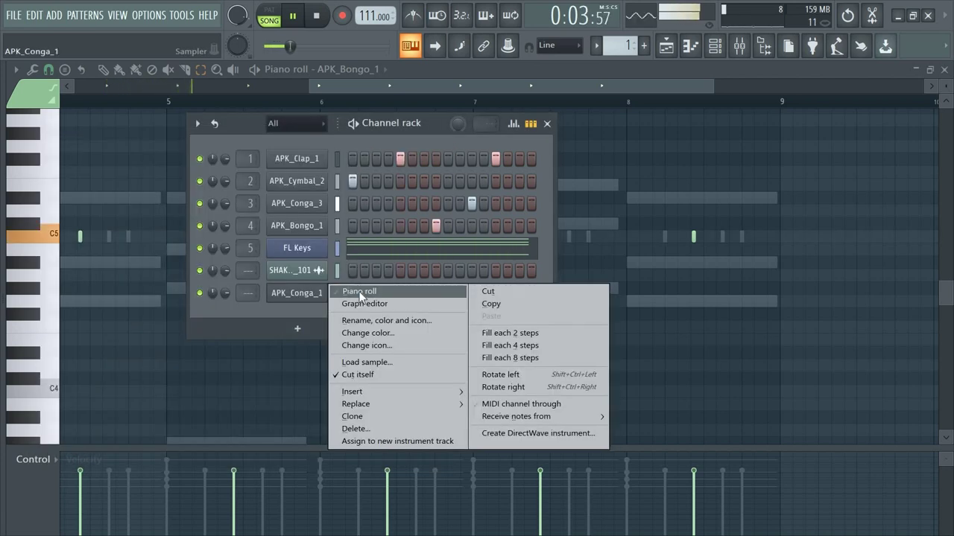
click(360, 292)
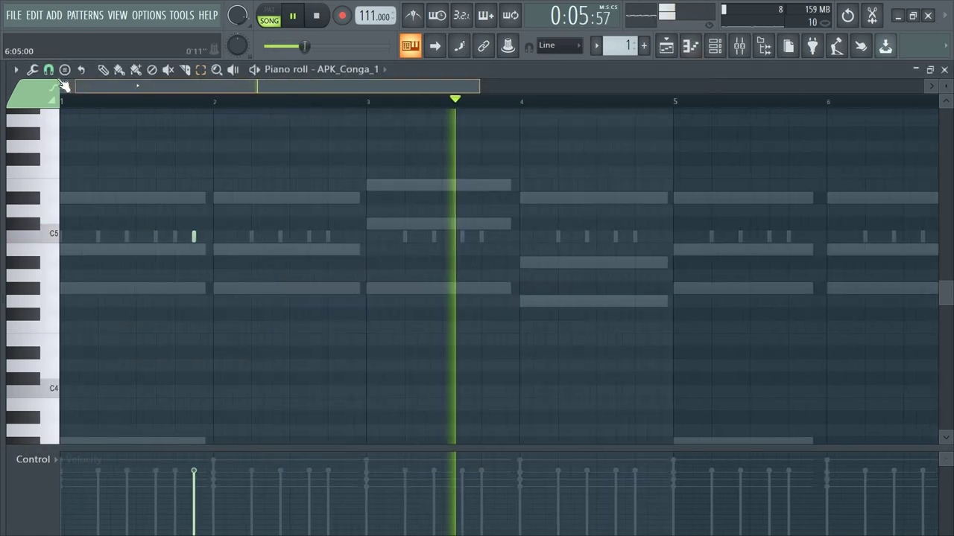
drag(215, 102, 71, 98)
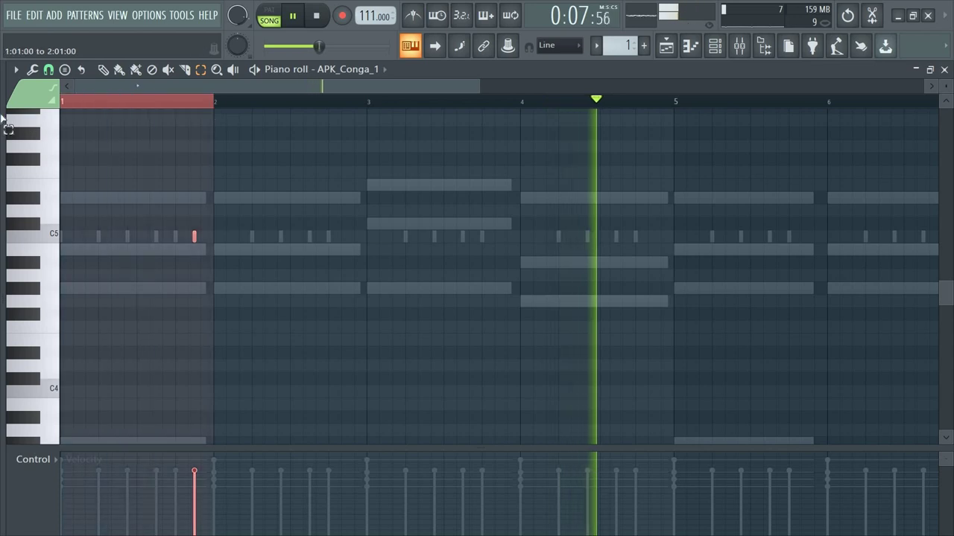
click(306, 91)
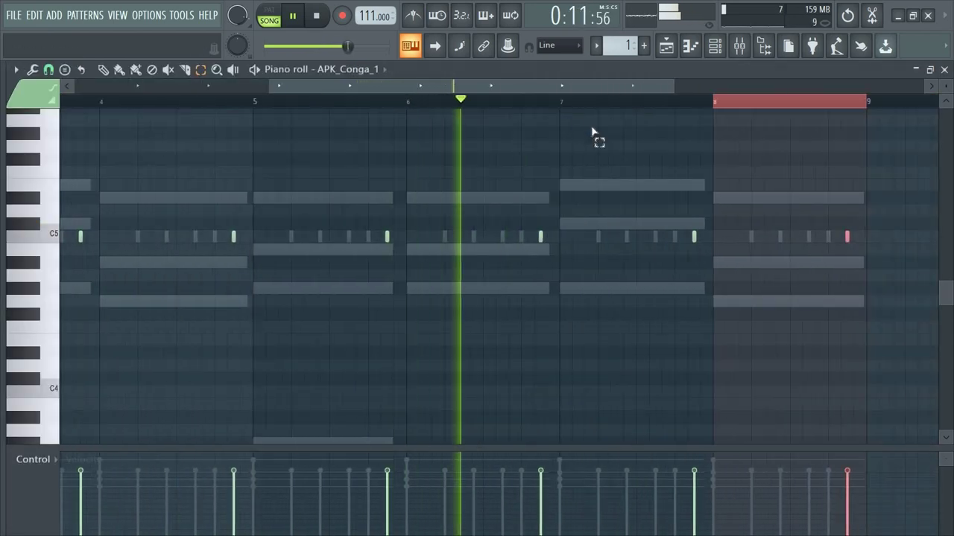
click(736, 105)
Step: Audition the APK_Conga_3 and APK_Cowbell_1 samples against the playing beat
click(714, 47)
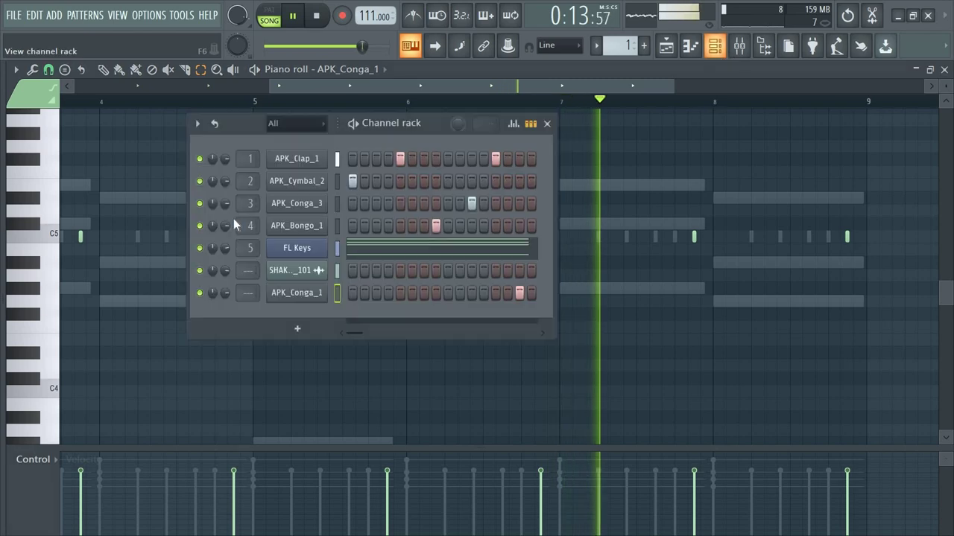
key(alt+F8)
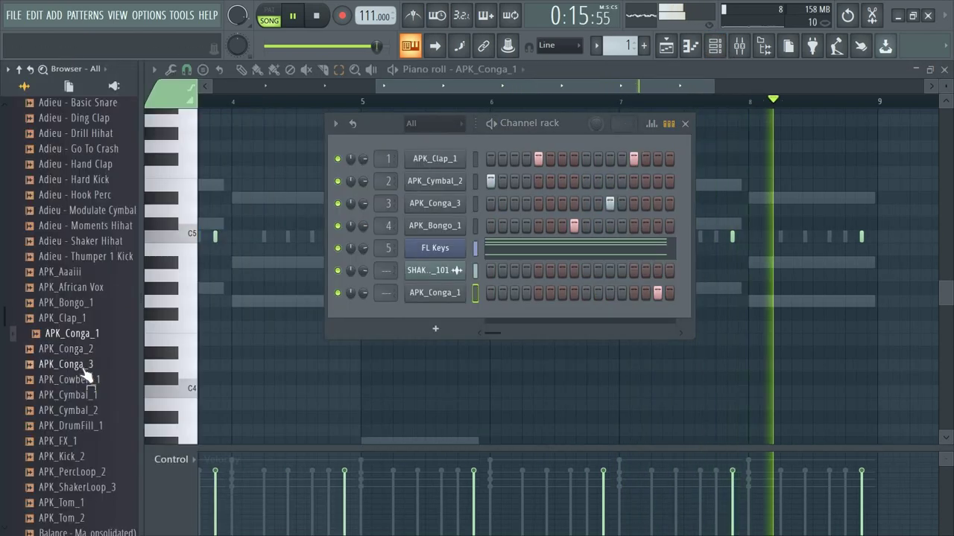
click(82, 364)
key(space)
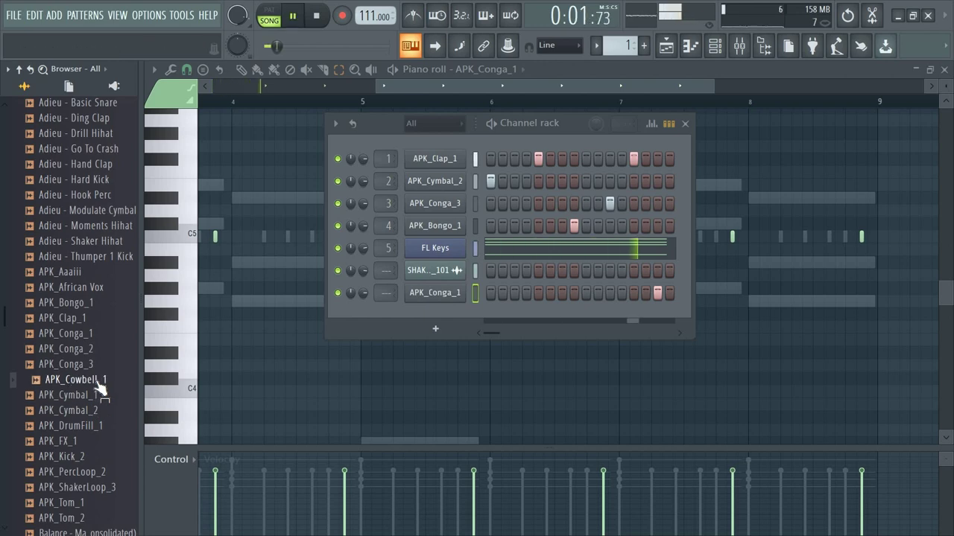
Step: Add APK_Cowbell_1 as a new channel below APK_Conga_1 and check its sample waveform
drag(240, 312, 312, 319)
right_click(317, 315)
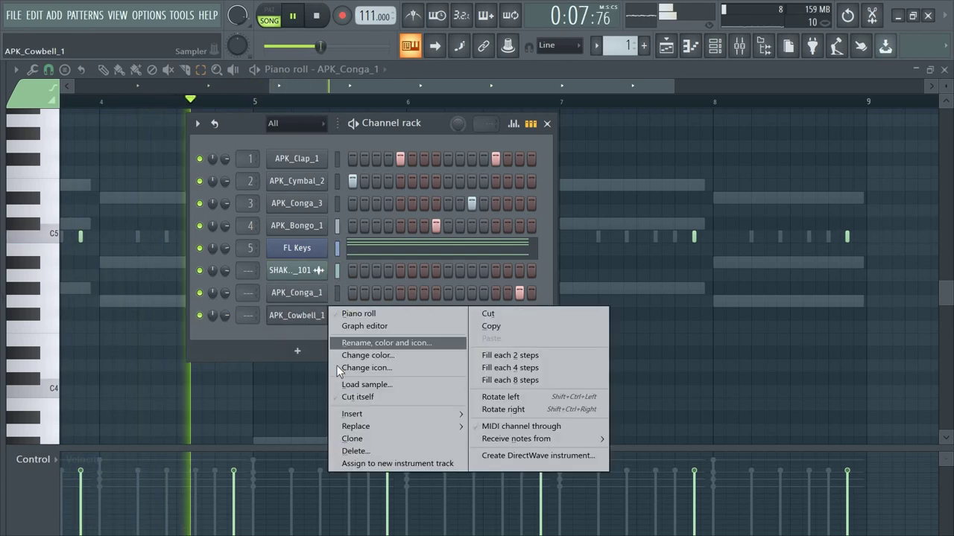
click(318, 333)
click(321, 315)
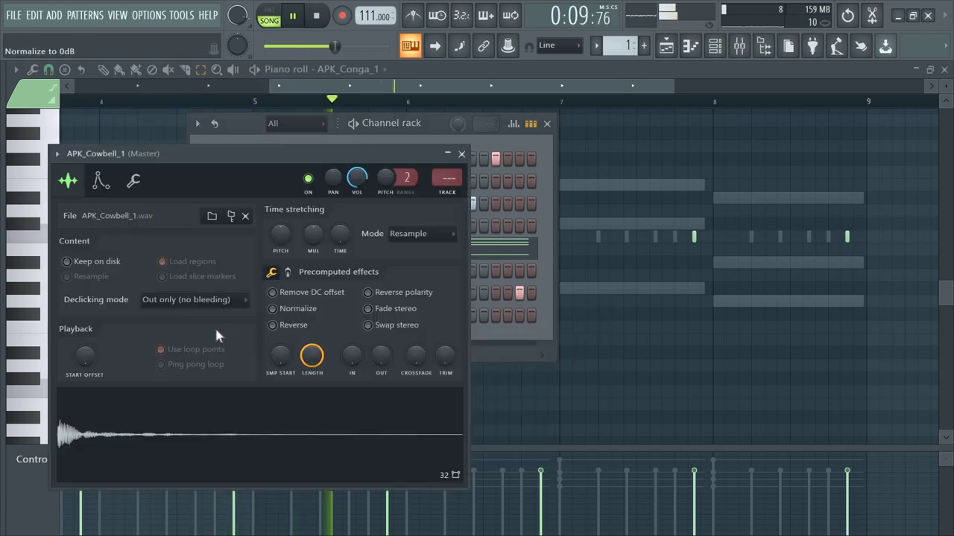
click(461, 154)
Step: Restart playback and place a single hit on step 16 of the APK_Cowbell_1 channel
key(space)
key(space)
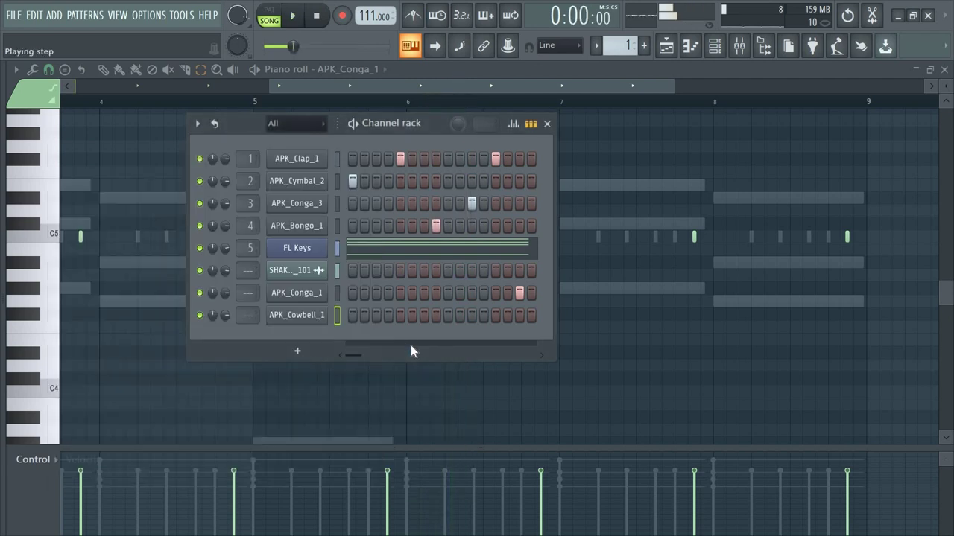
click(495, 318)
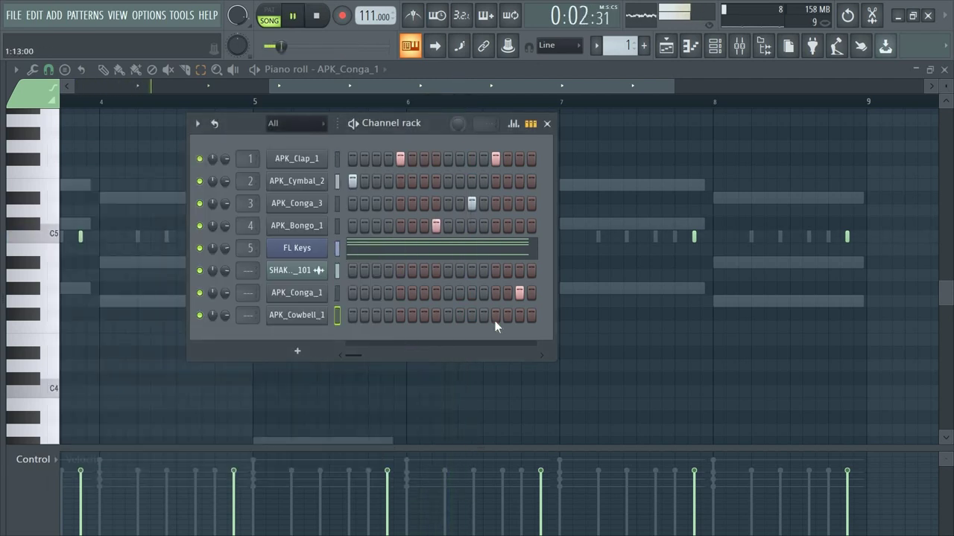
click(534, 316)
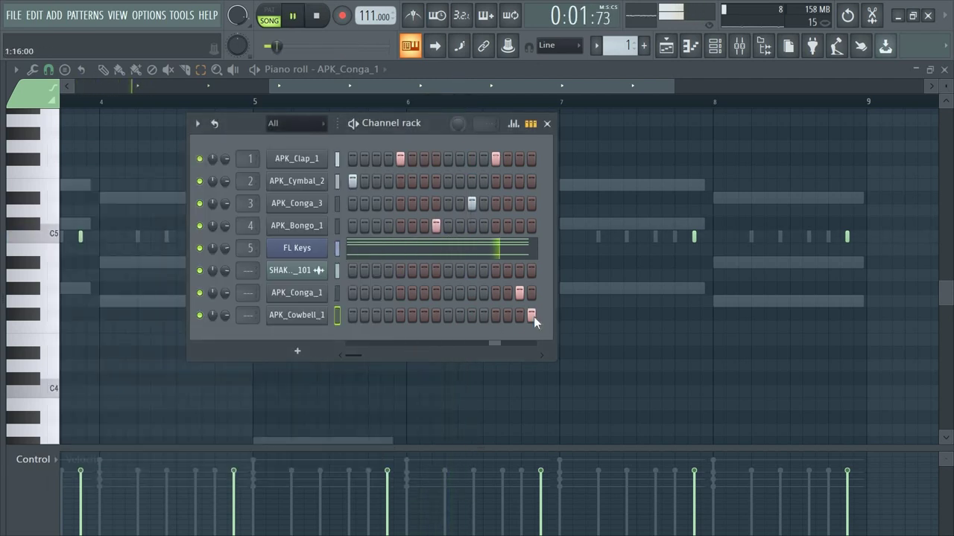
Step: Repeat the first bar of APK_Cowbell_1 notes in the piano roll through bar 8
right_click(318, 316)
click(357, 314)
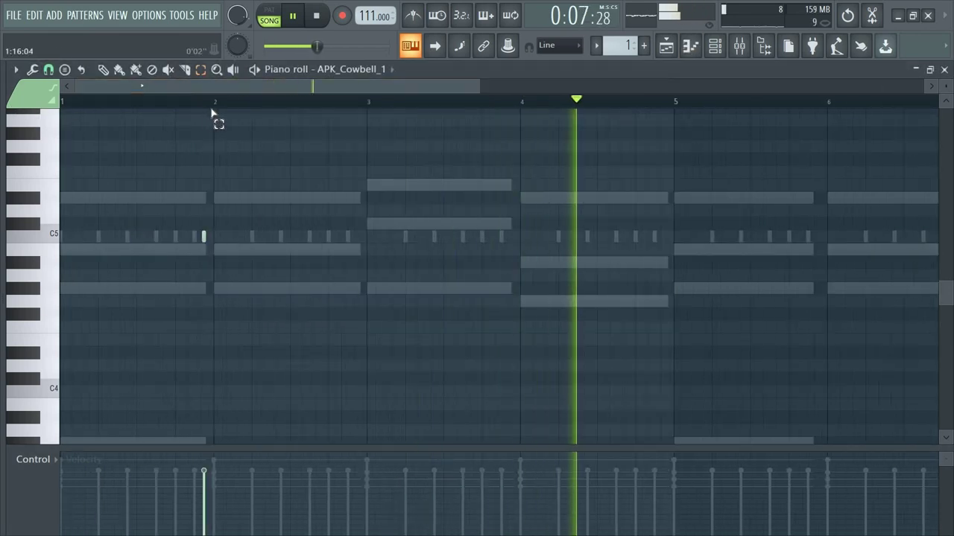
drag(214, 104, 63, 104)
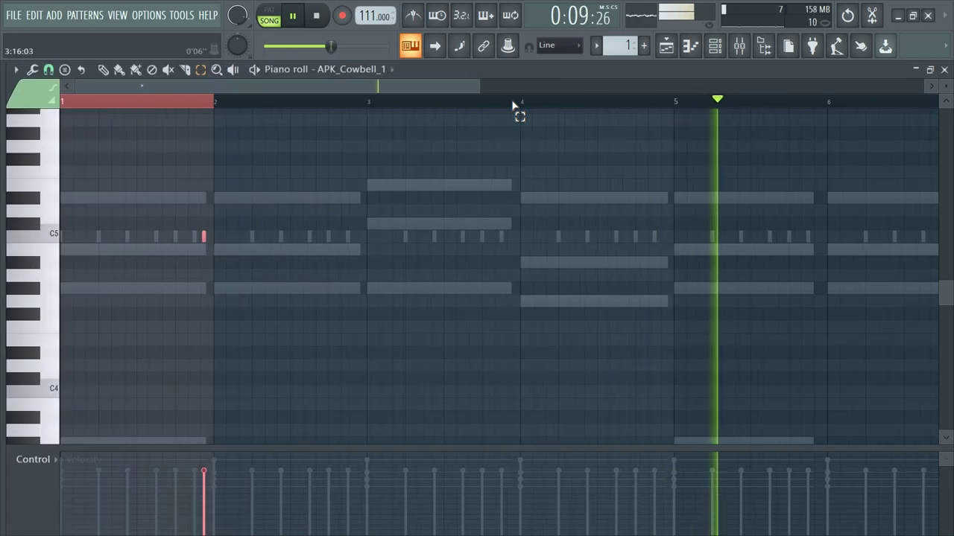
key(ctrl+b)
key(ctrl+b)
key(ctrl+b)
key(ctrl+b)
key(ctrl+b)
key(ctrl+b)
key(ctrl+b)
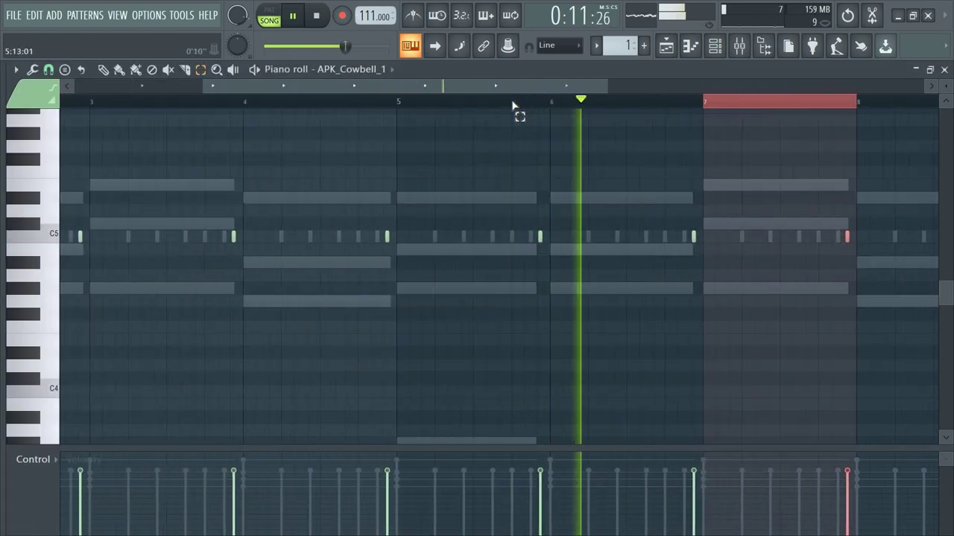
key(ctrl+d)
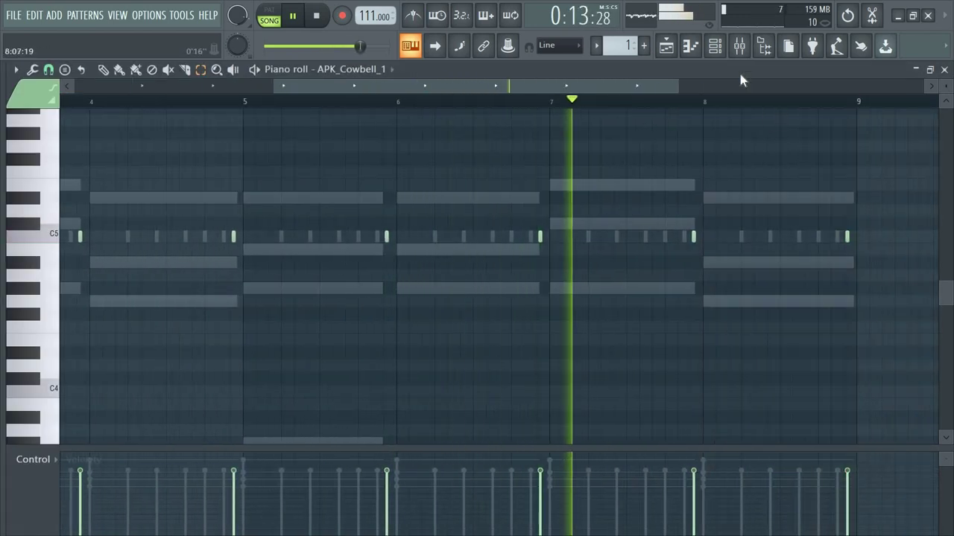
Step: Add the APK_DrumFill_1 sample as a new channel below APK_Cowbell_1 and enable Cut itself for it
click(716, 48)
key(alt+F8)
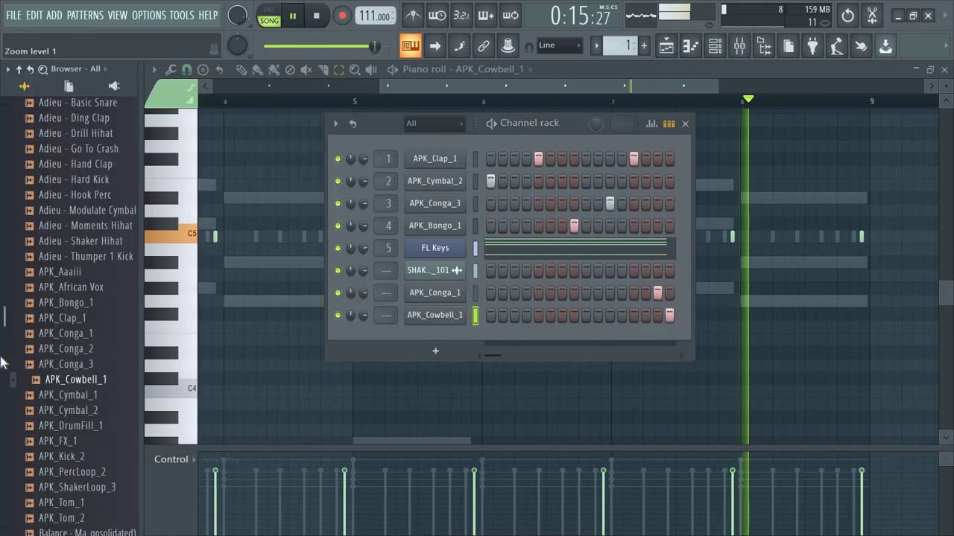
key(space)
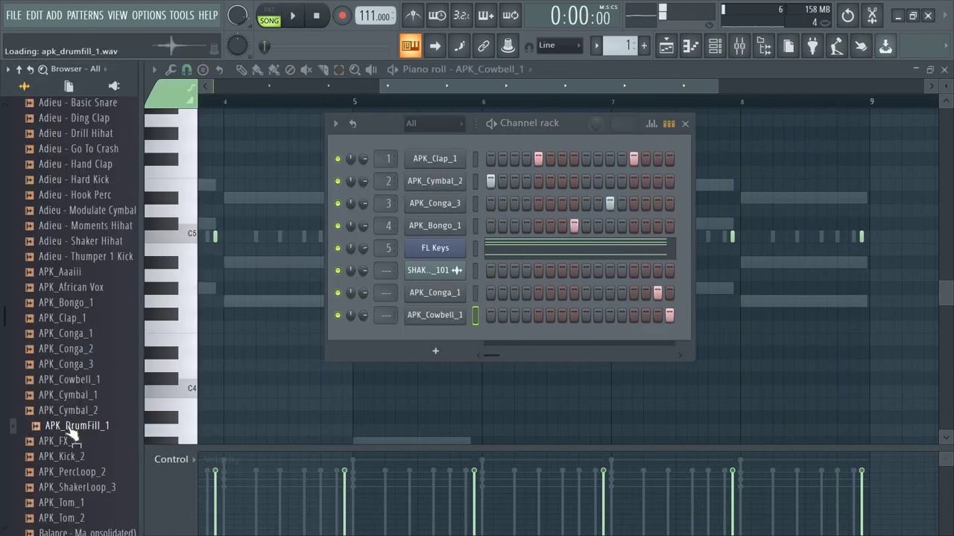
drag(353, 318, 311, 335)
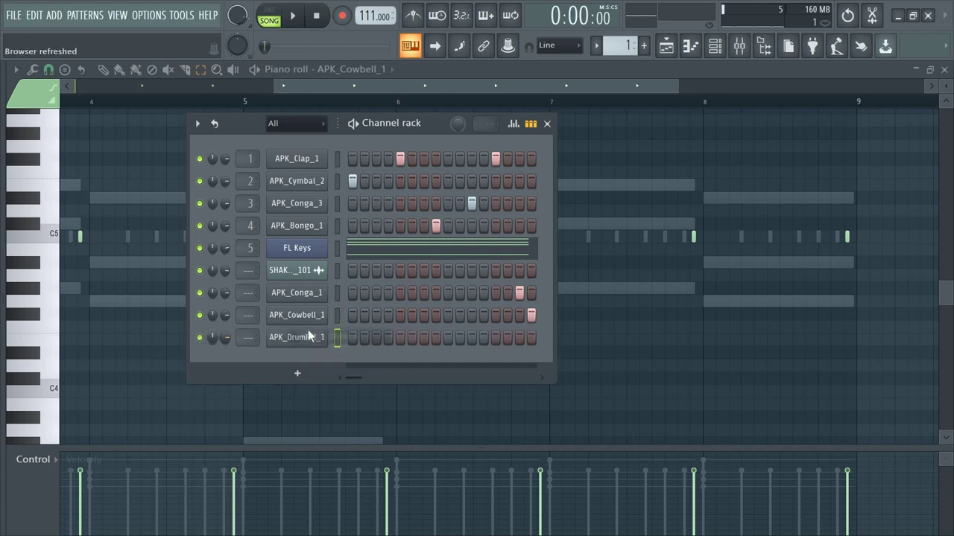
right_click(311, 335)
click(370, 417)
Step: Restart playback and check the waveform of the APK_DrumFill_1 sample
key(space)
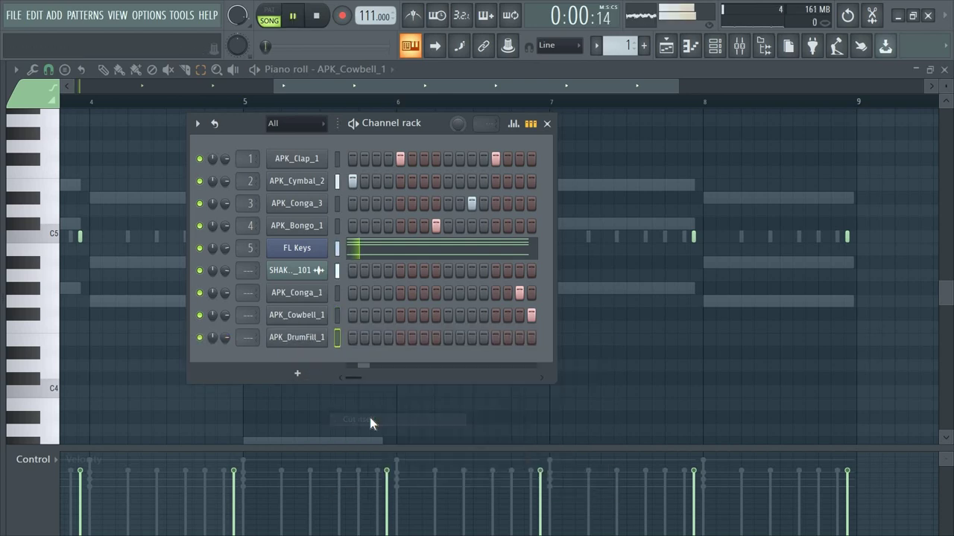
click(312, 338)
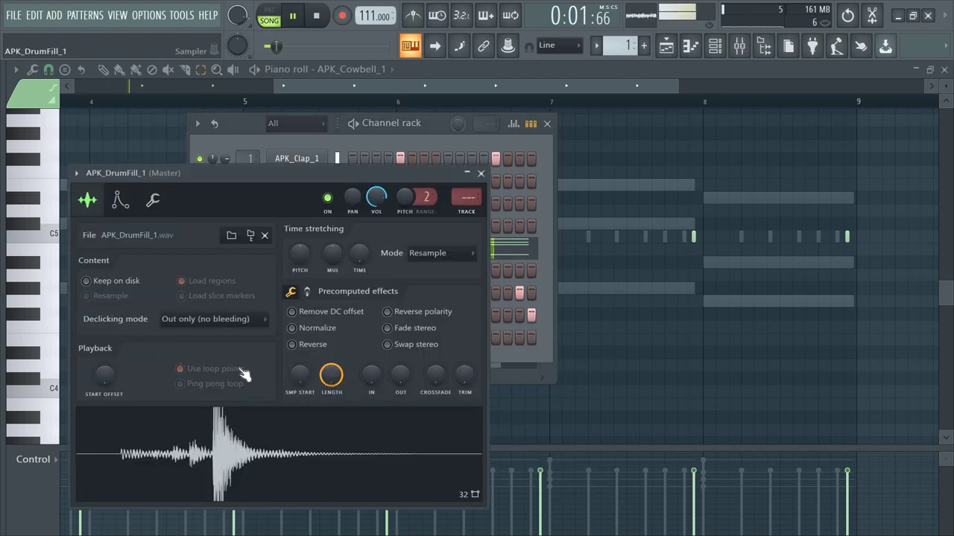
click(481, 175)
Step: Try a two-step C5 note at the start of bar 8 in the APK_DrumFill_1 piano roll and play it back
click(361, 70)
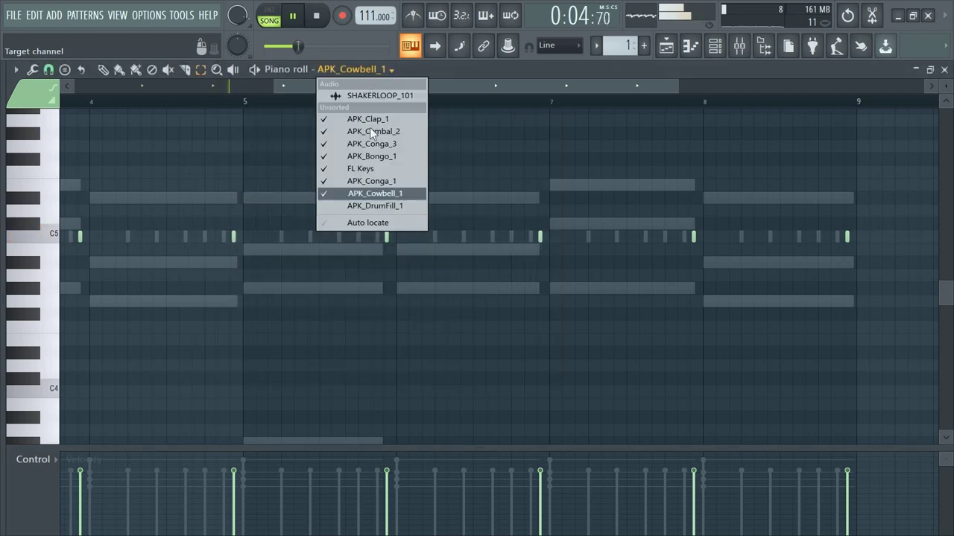
click(380, 205)
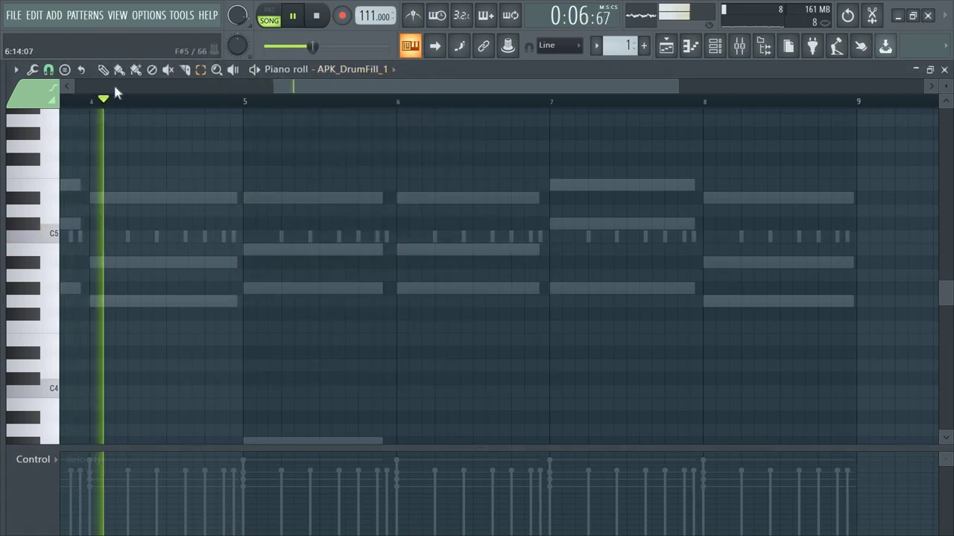
click(706, 237)
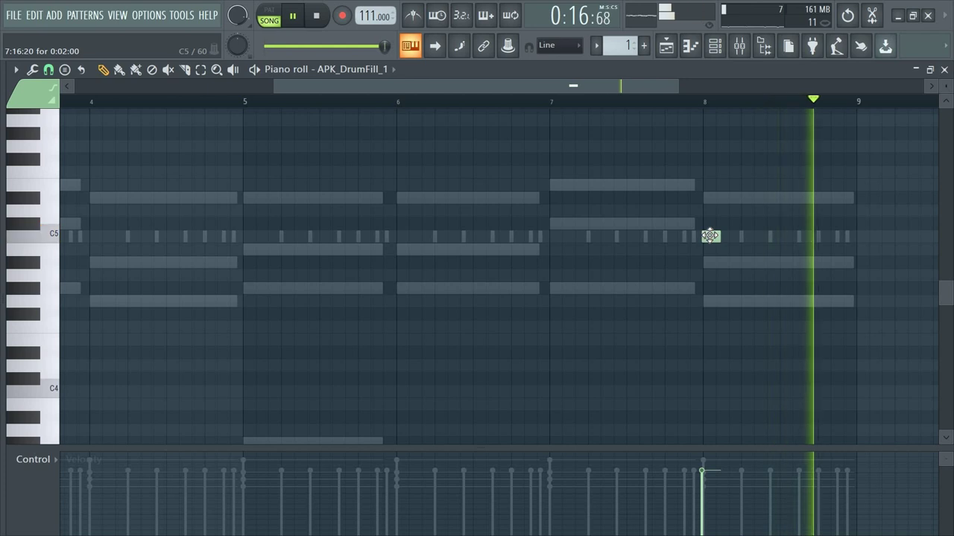
key(space)
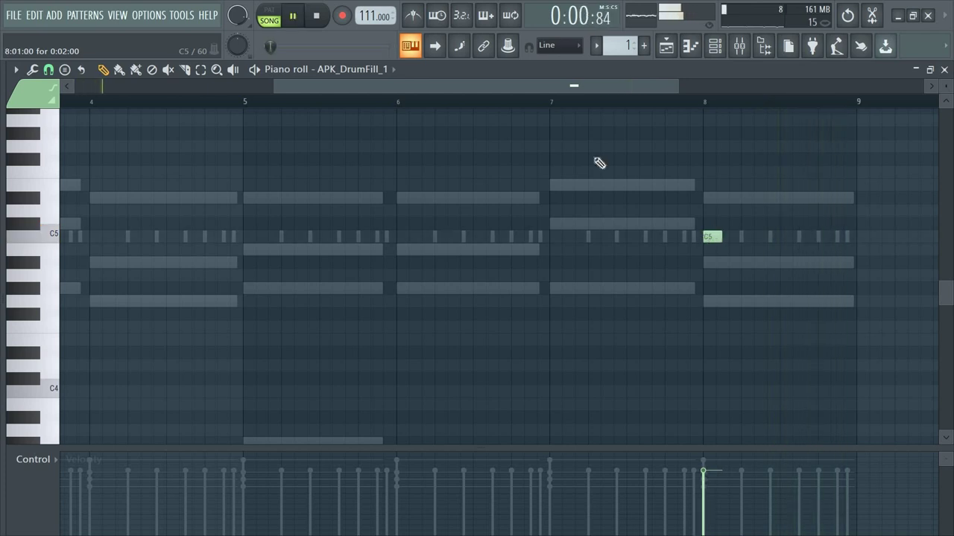
click(439, 109)
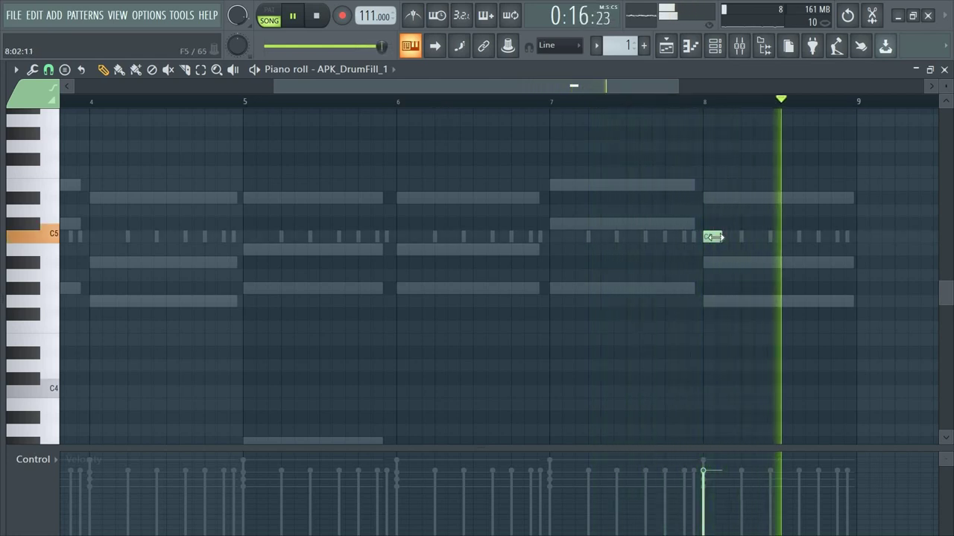
Step: Take the short note length from the APK_Cowbell_1 notes and place one C5 APK_DrumFill_1 note halfway through bar 8
click(388, 69)
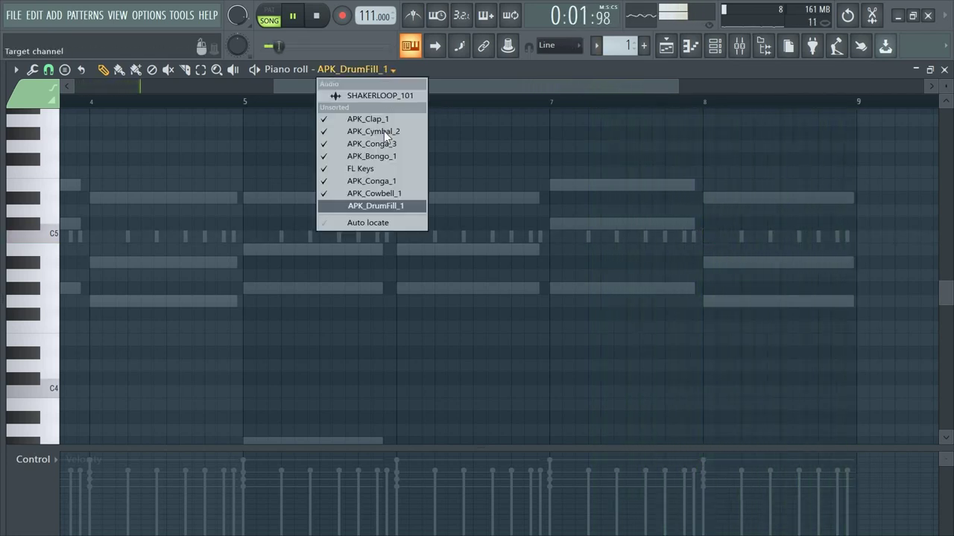
click(379, 195)
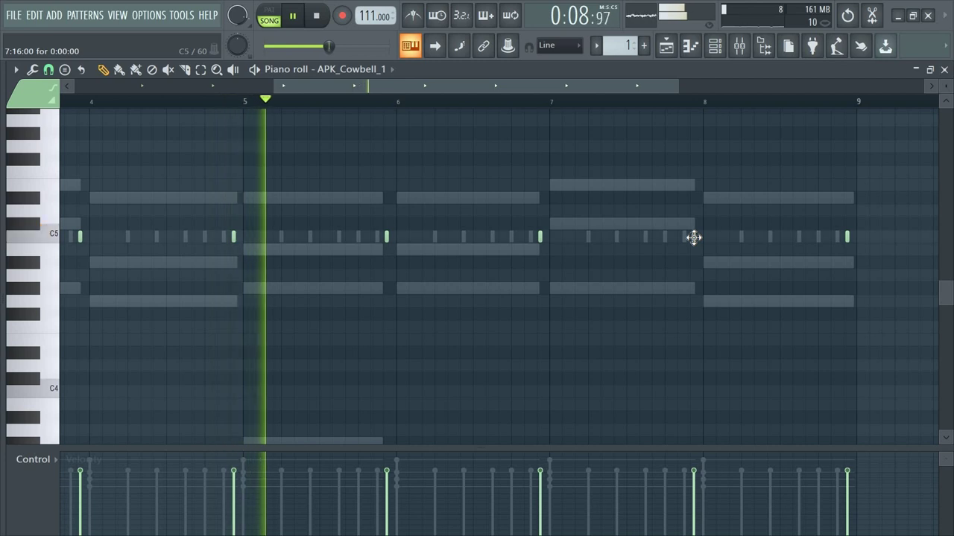
click(384, 70)
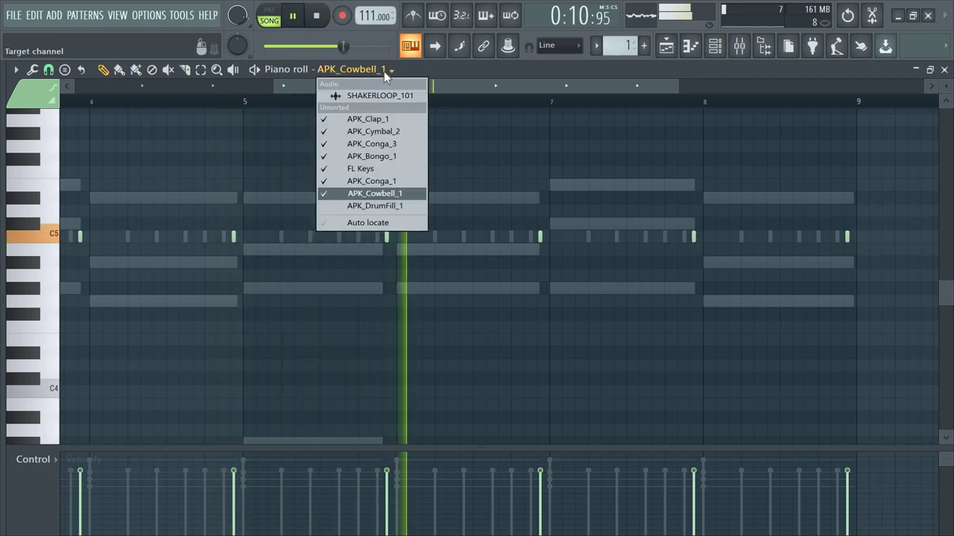
click(374, 206)
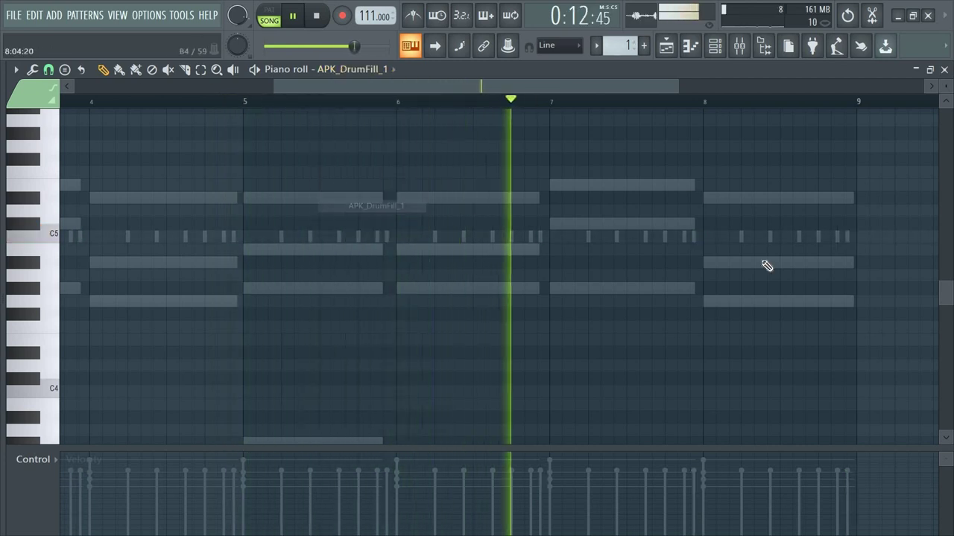
click(780, 237)
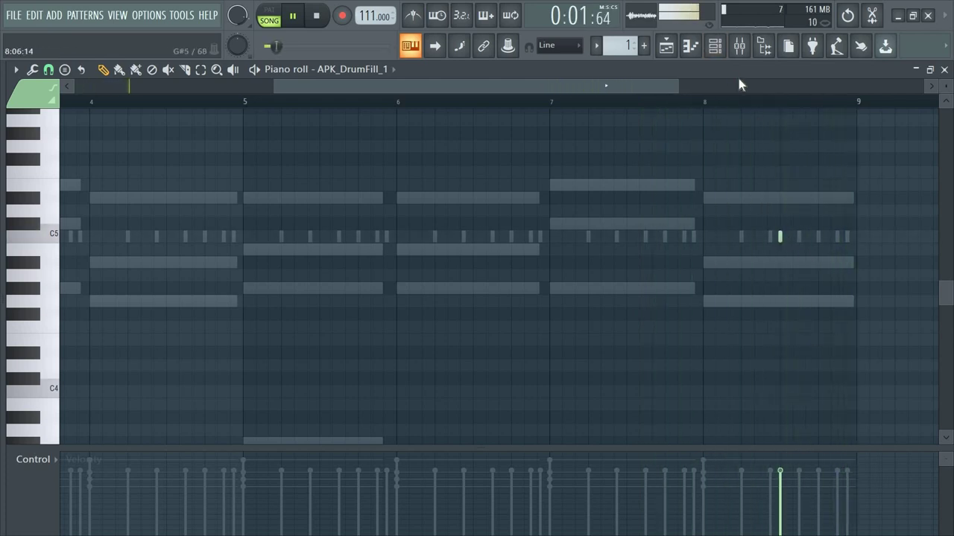
Step: Trim the silence before the APK_DrumFill_1 sound by raising its sample start to about 11% during playback
click(718, 50)
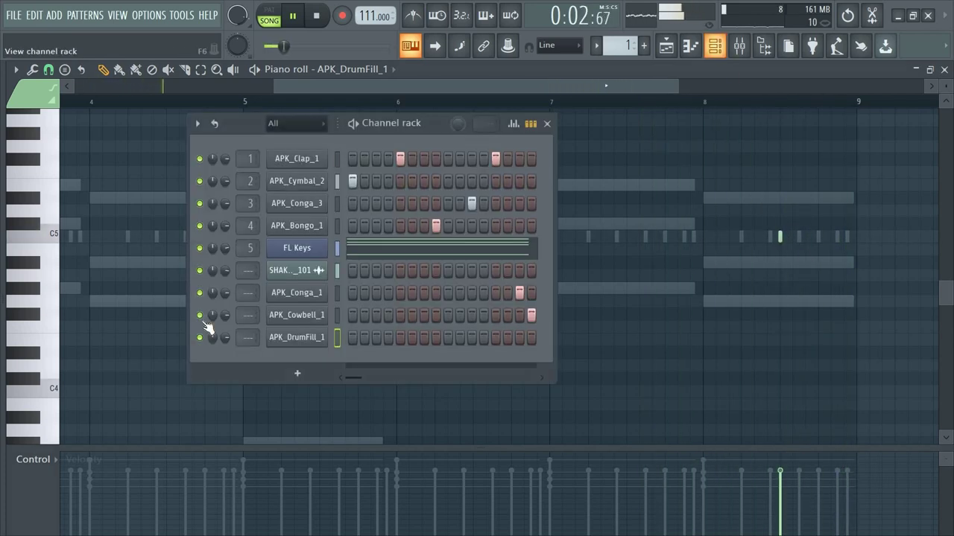
click(318, 341)
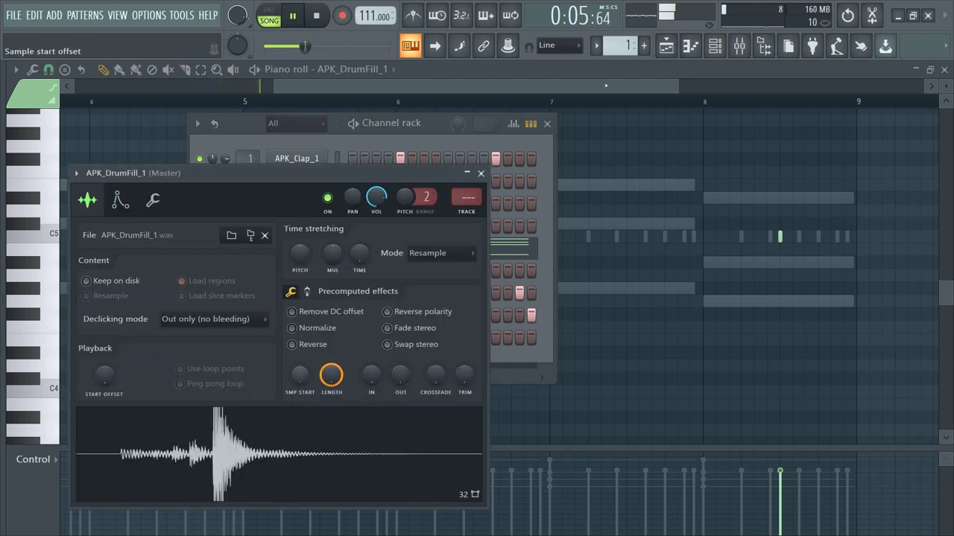
drag(298, 380, 296, 384)
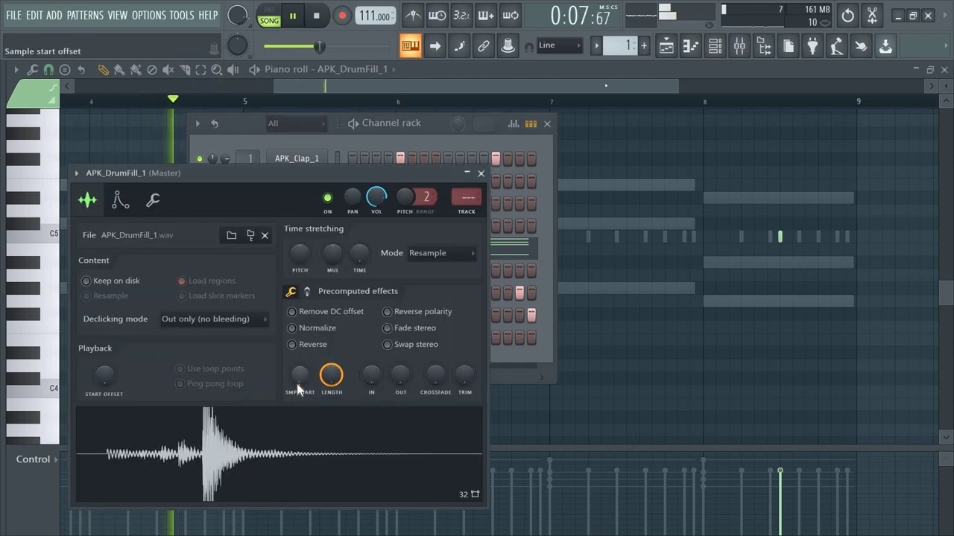
key(space)
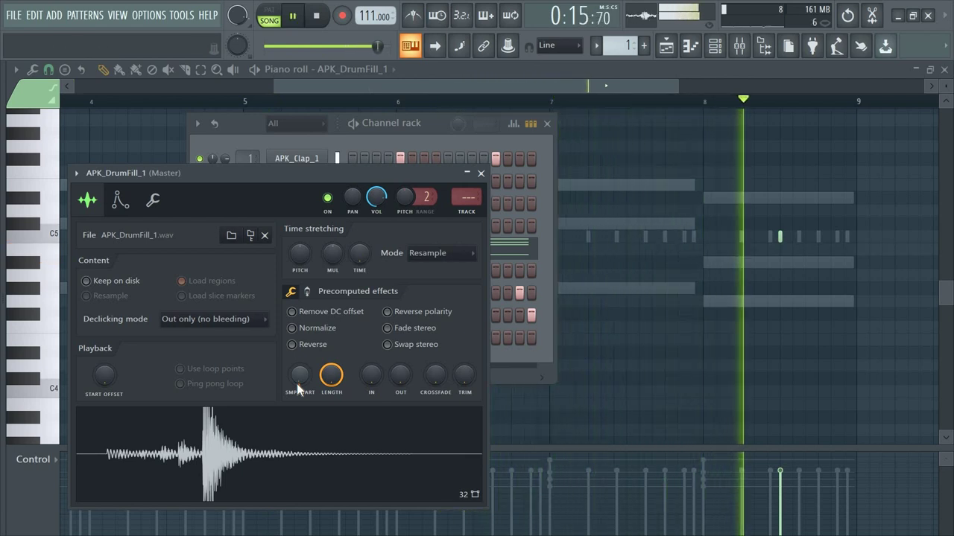
drag(297, 384, 297, 374)
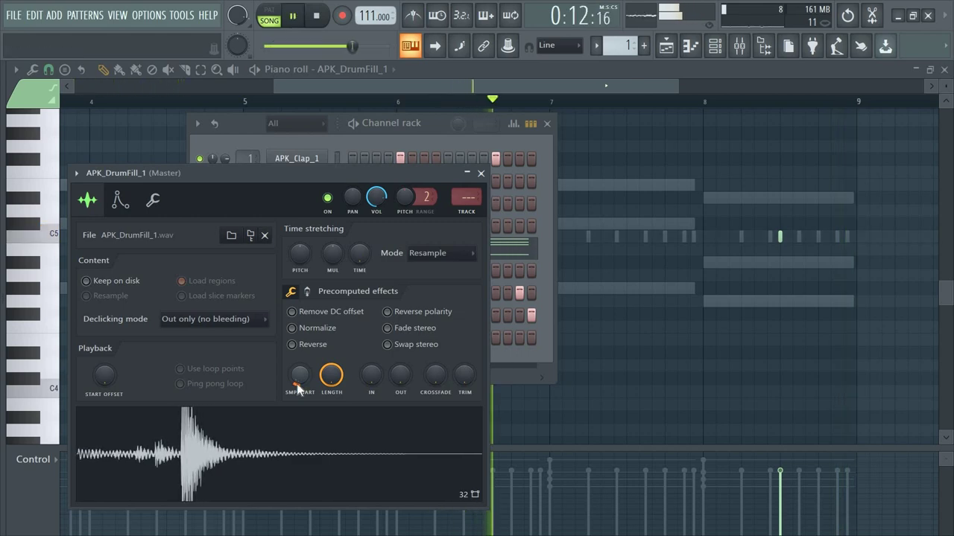
drag(298, 385, 298, 376)
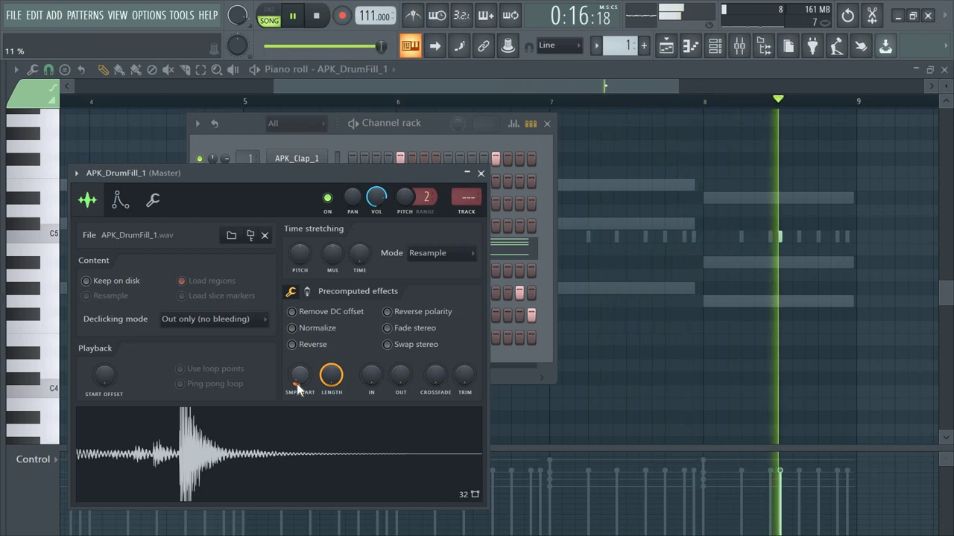
click(483, 174)
Step: Add the APK_Kick_2 sample as a new channel below APK_DrumFill_1 and enable Cut itself for it
key(alt+F8)
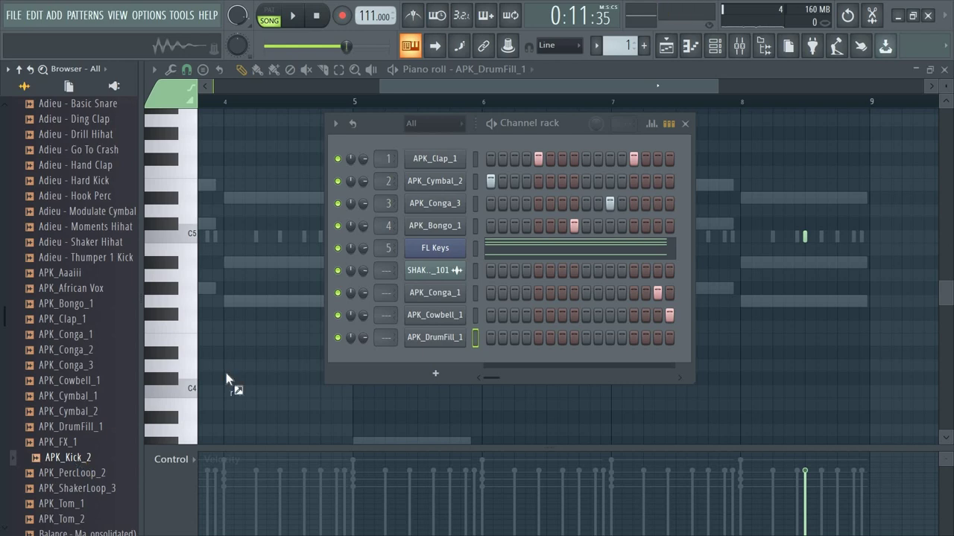
drag(226, 373, 327, 364)
right_click(327, 356)
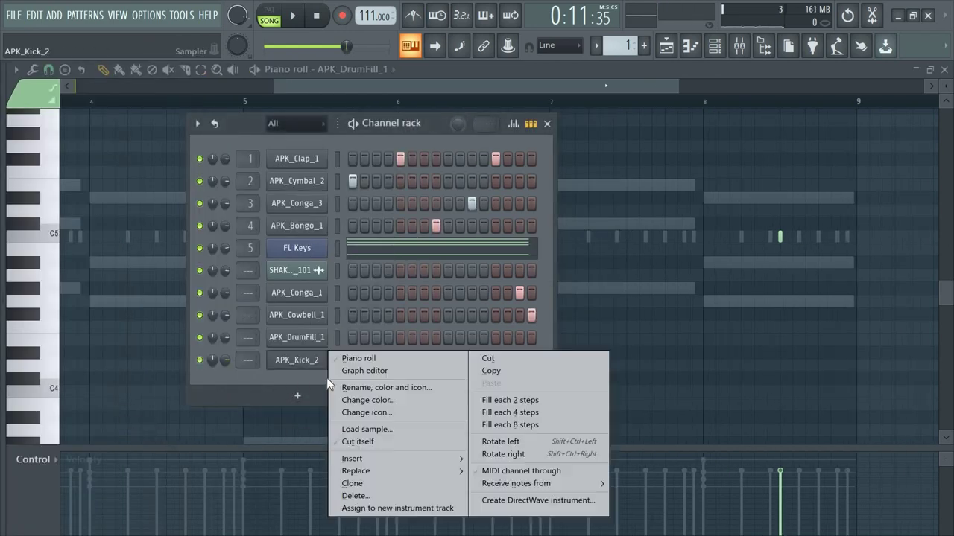
click(372, 441)
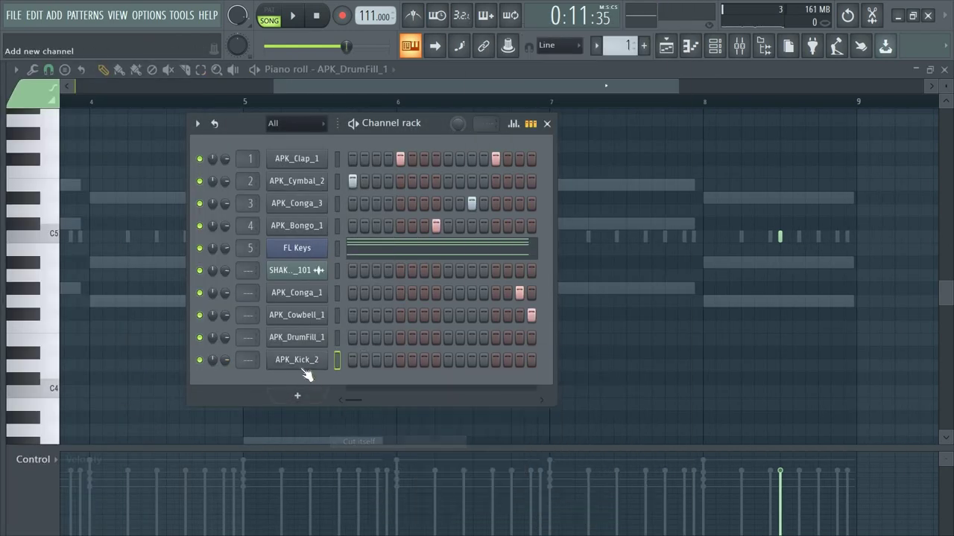
Step: Enable the APK_Kick_2 volume envelope, reduce its decay, sustain and release to minimum, and lengthen the hold
click(298, 360)
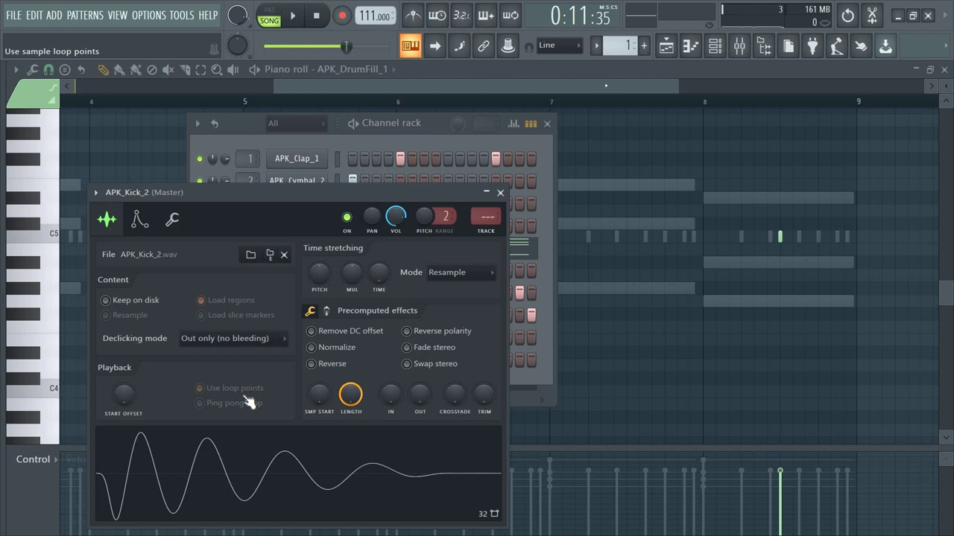
click(140, 220)
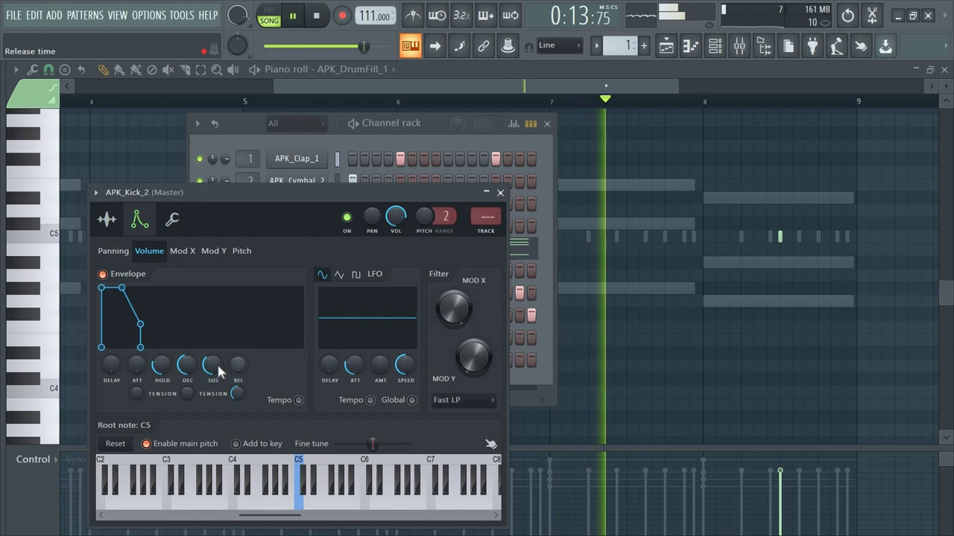
drag(212, 364, 172, 356)
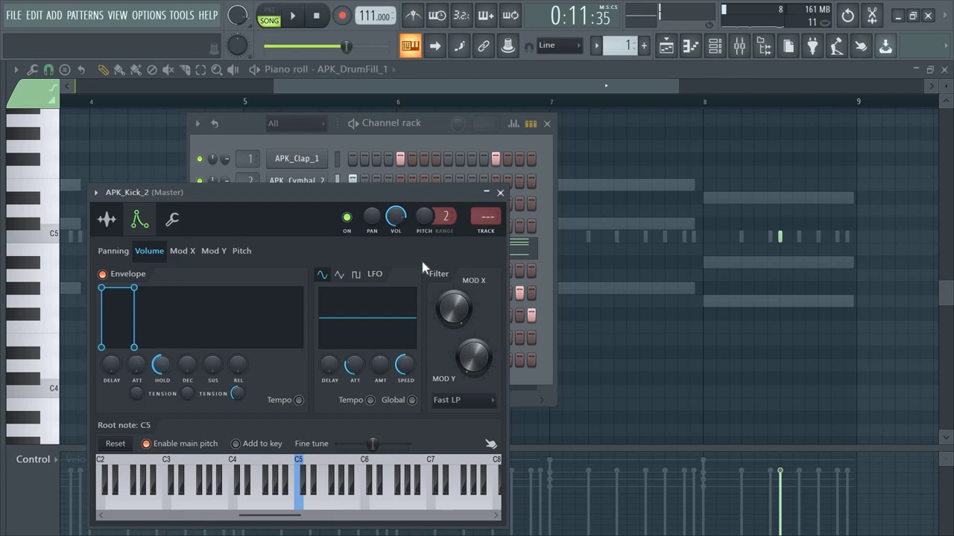
click(501, 194)
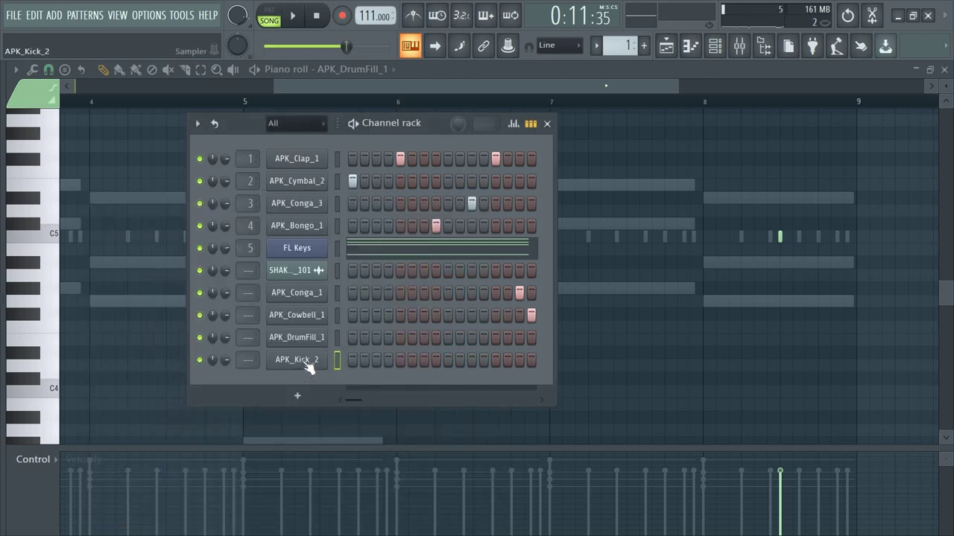
Step: Fill the APK_Kick_2 channel with a hit on each 4 steps and play the beat from the start
right_click(303, 360)
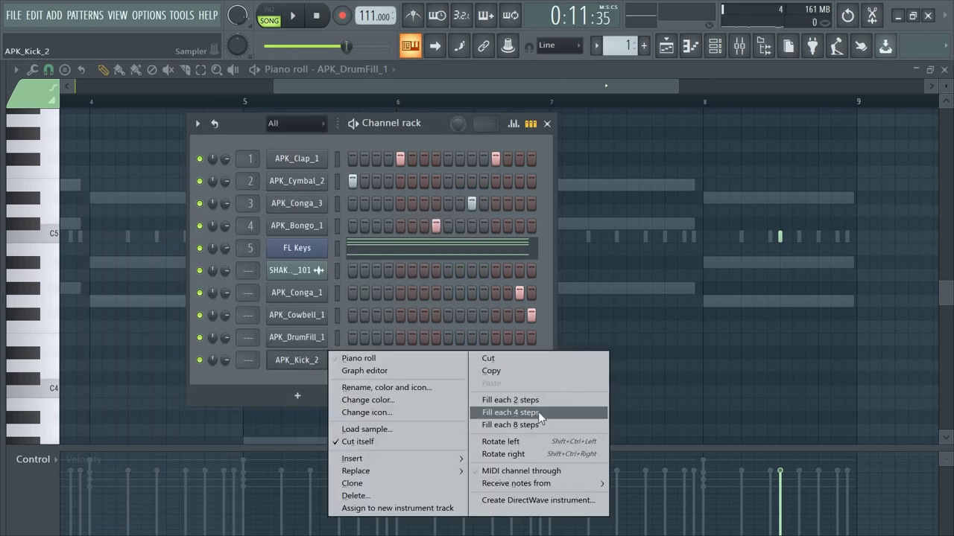
click(557, 416)
key(space)
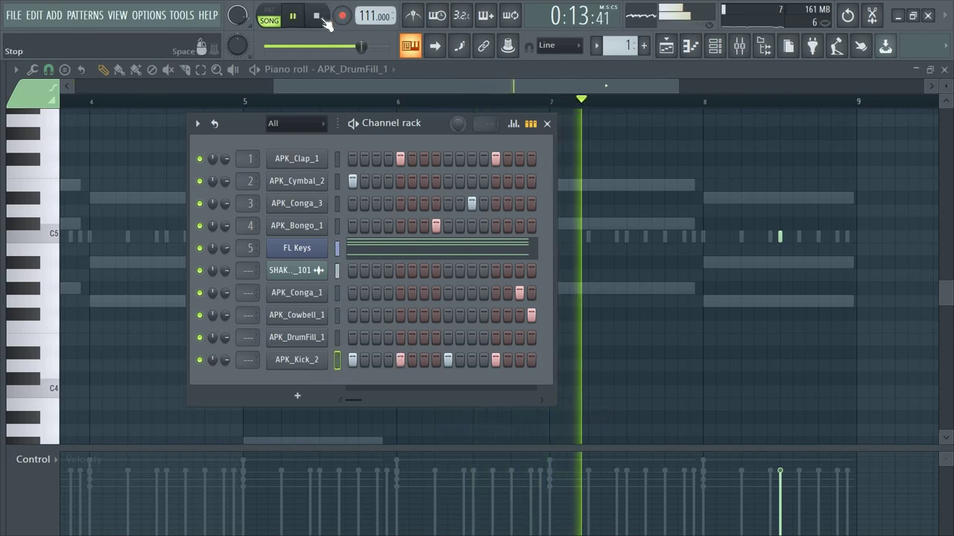
click(317, 15)
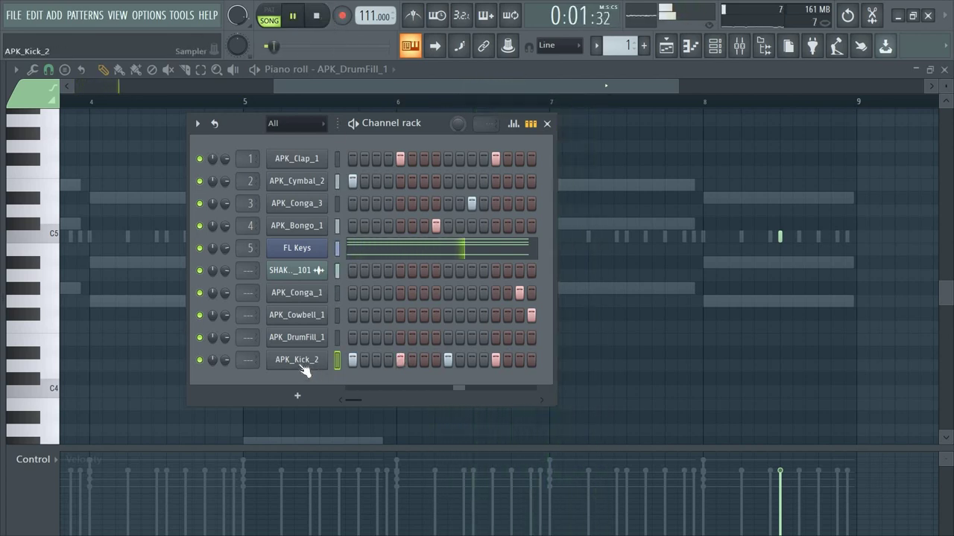
Step: Open the APK_Kick_2 notes in the piano roll and show all eight bars at once
click(374, 71)
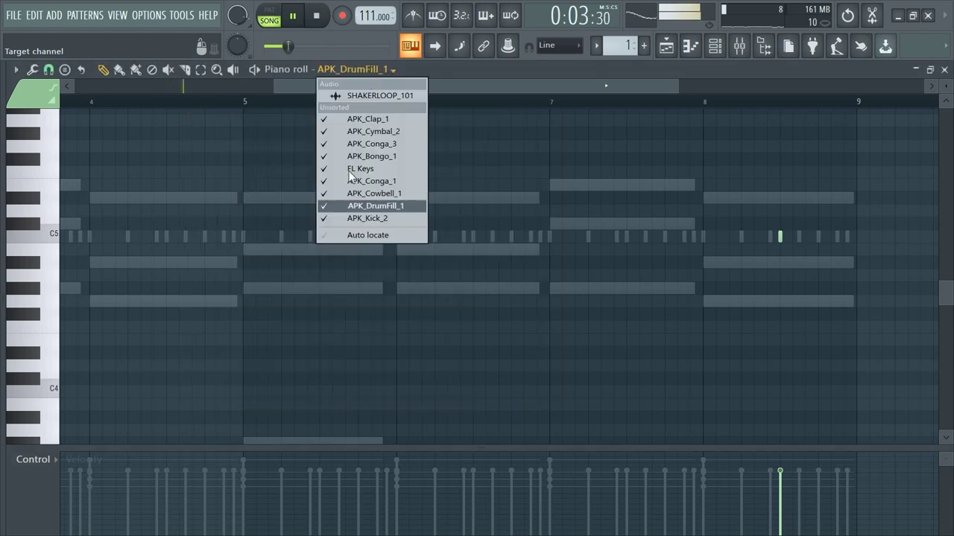
click(357, 219)
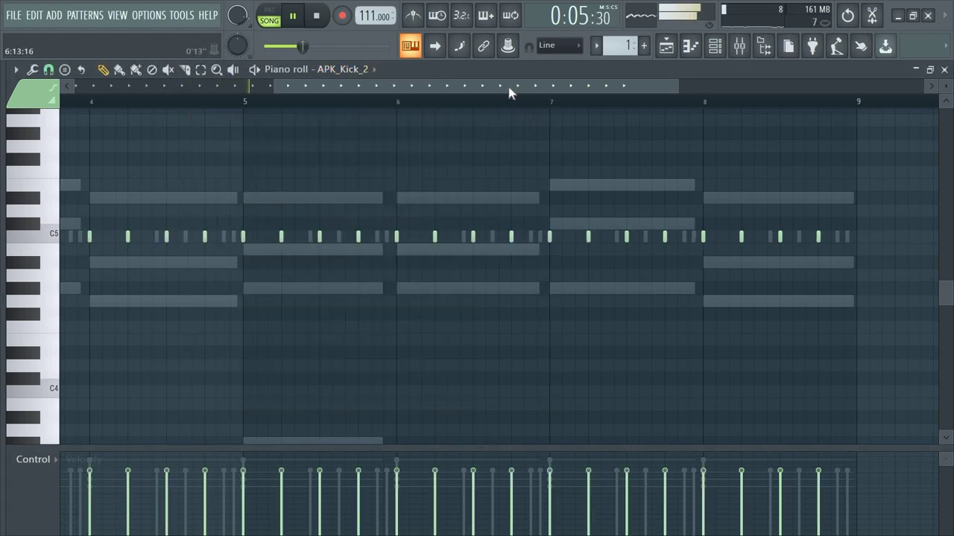
drag(508, 87, 127, 102)
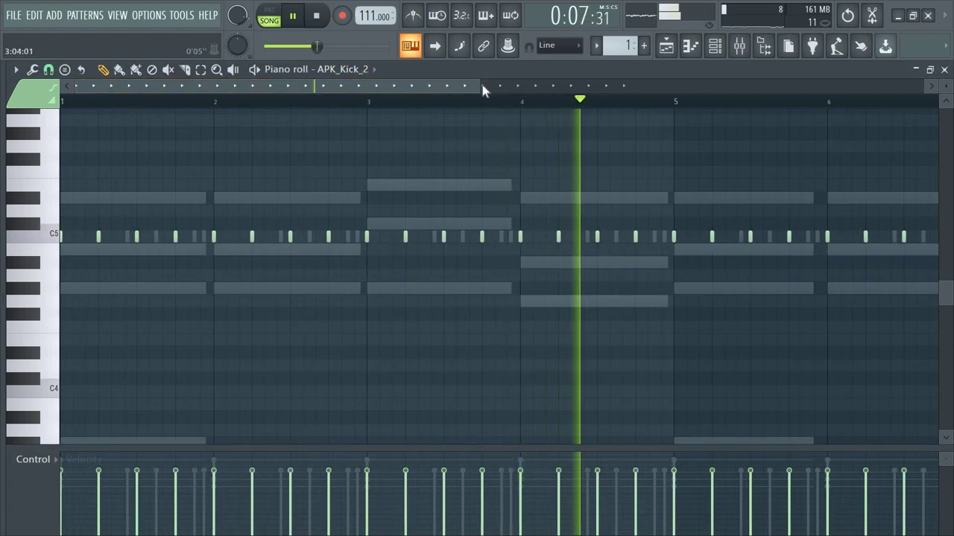
drag(481, 85, 815, 107)
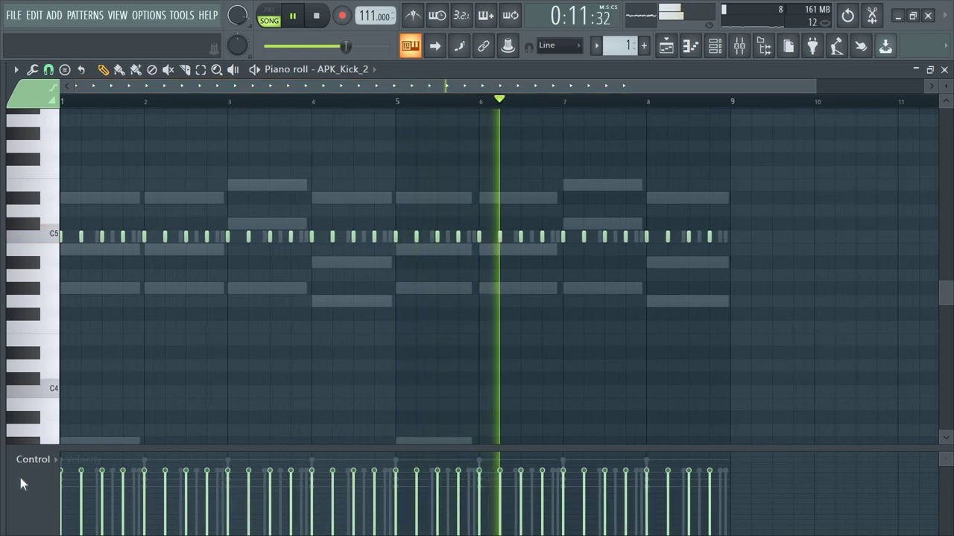
Step: Raise the velocity of all APK_Kick_2 notes across the eight bars to maximum and bring back the Channel rack
mouse_move(65, 476)
mouse_down()
mouse_move(106, 450)
mouse_move(193, 465)
mouse_move(312, 437)
mouse_move(703, 409)
mouse_up()
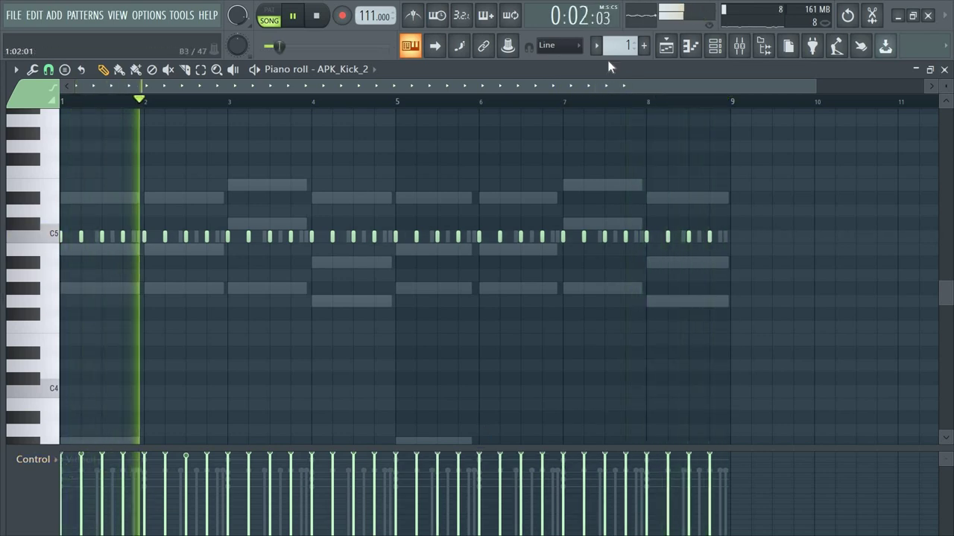
click(714, 45)
Step: Look through the samples in the browser and search it for "log"
mouse_move(0, 411)
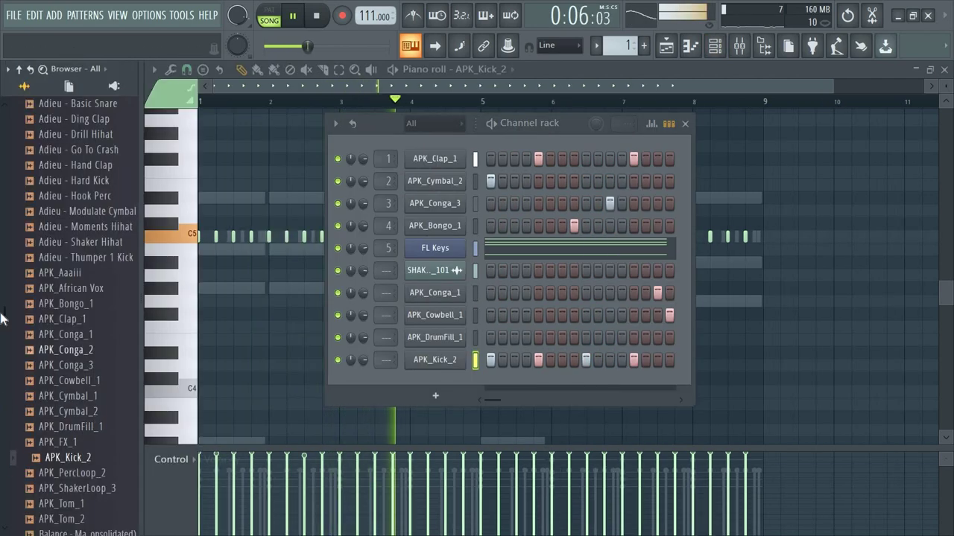
scroll(4, 328, down, 3)
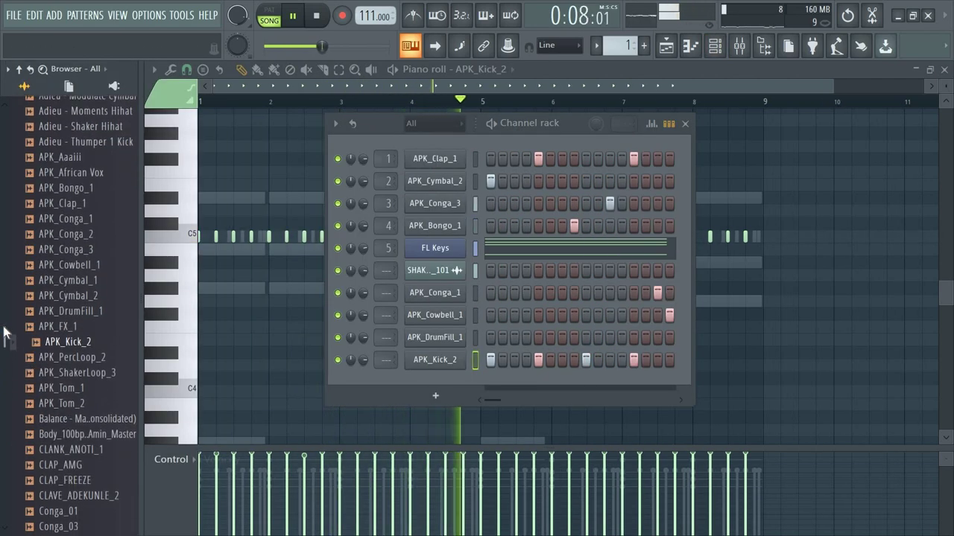
drag(4, 338, 3, 375)
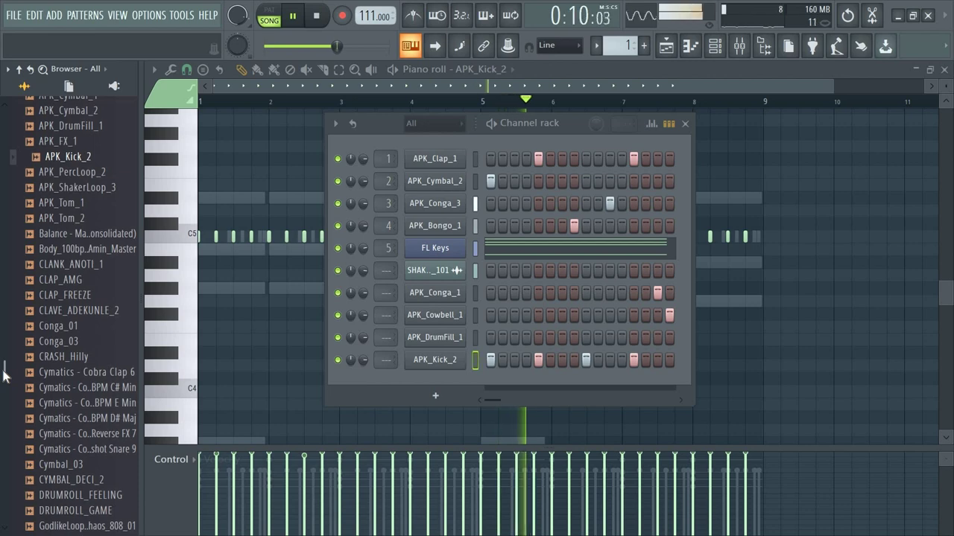
click(45, 69)
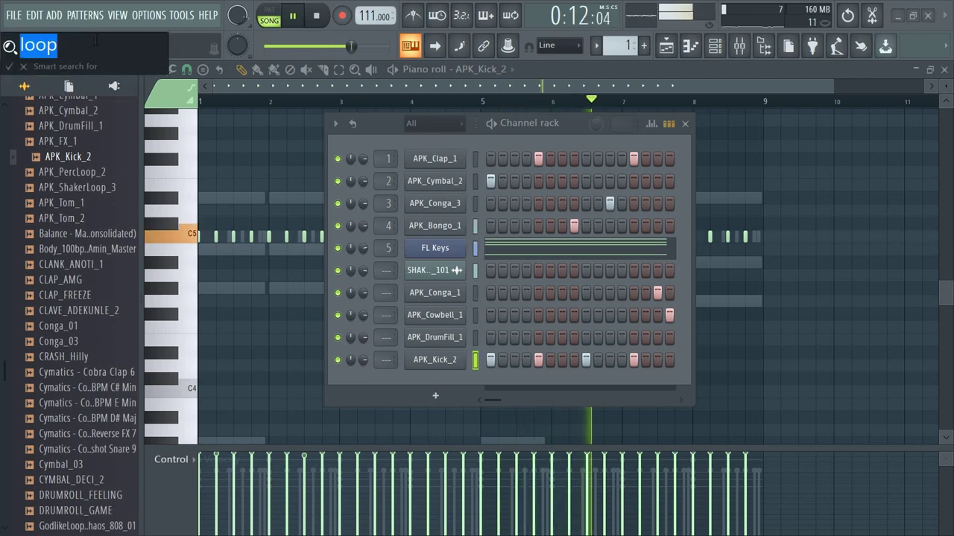
key(BackSpace)
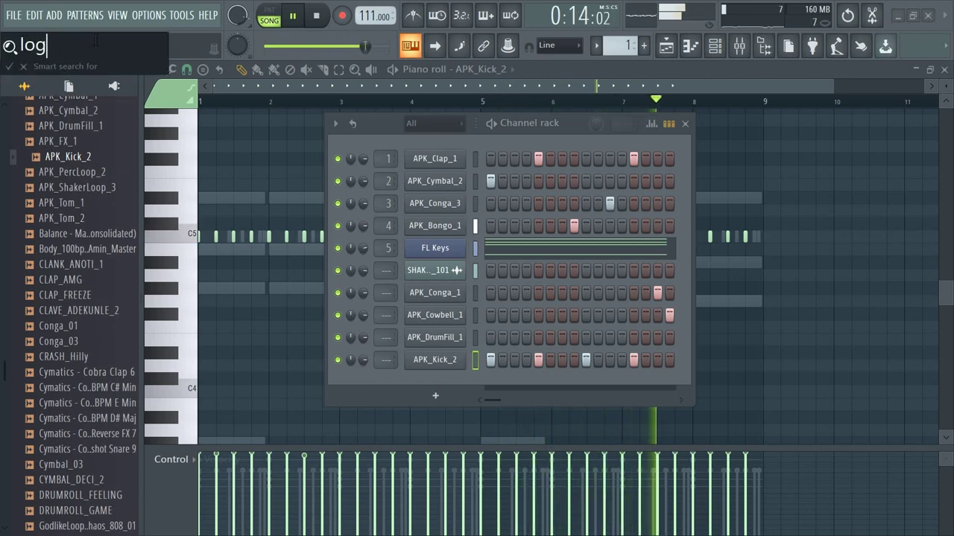
key(Return)
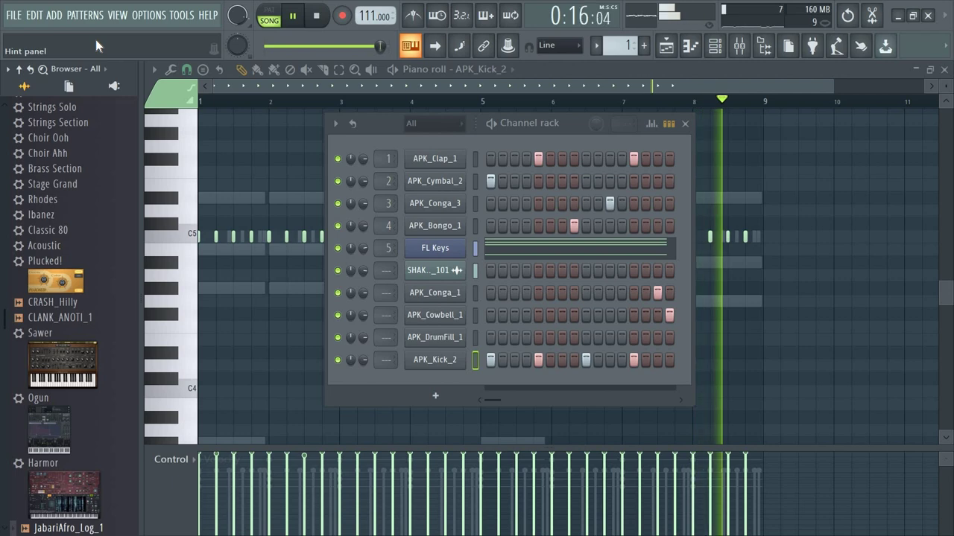
Step: Add the JabariAfro_Log_1 sample as a new channel below APK_Kick_2 and enable Cut itself for it
scroll(2, 335, down, 5)
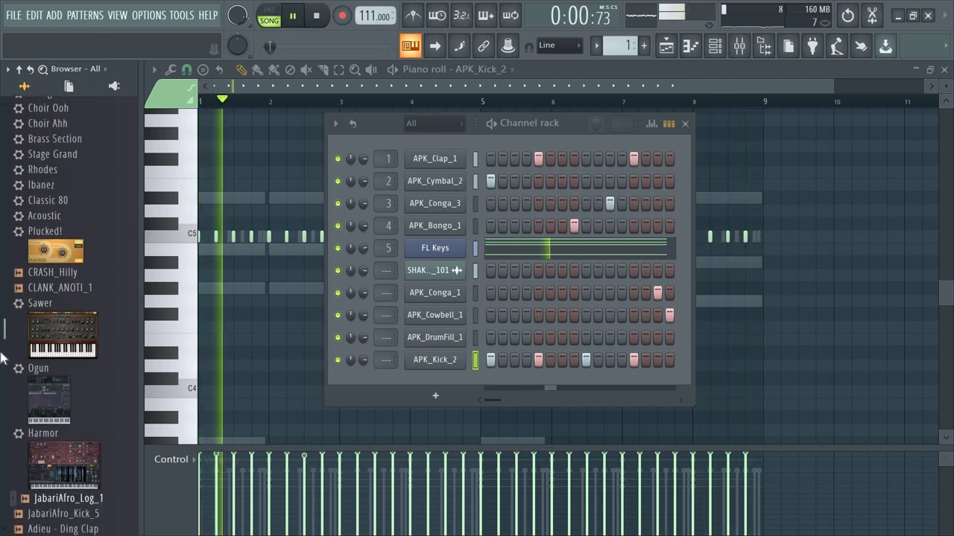
scroll(1, 397, down, 3)
click(76, 194)
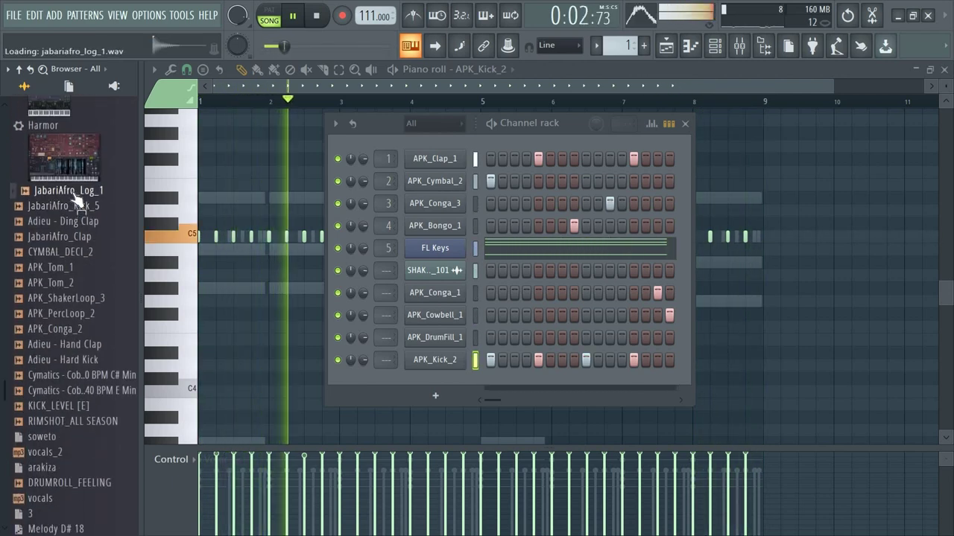
drag(76, 195, 282, 381)
right_click(320, 381)
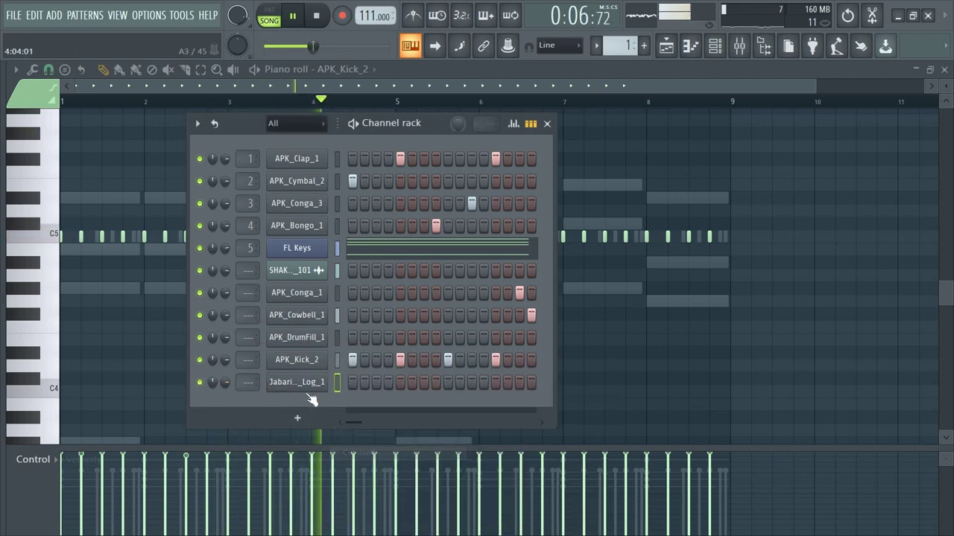
click(301, 383)
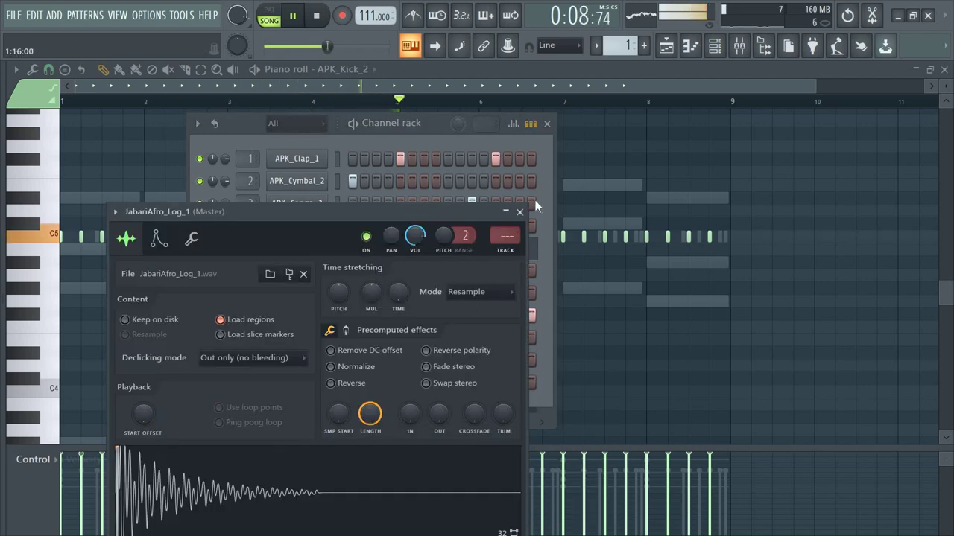
click(520, 213)
Step: Open the JabariAfro_Log_1 channel in the piano roll and return to the Channel rack
right_click(294, 387)
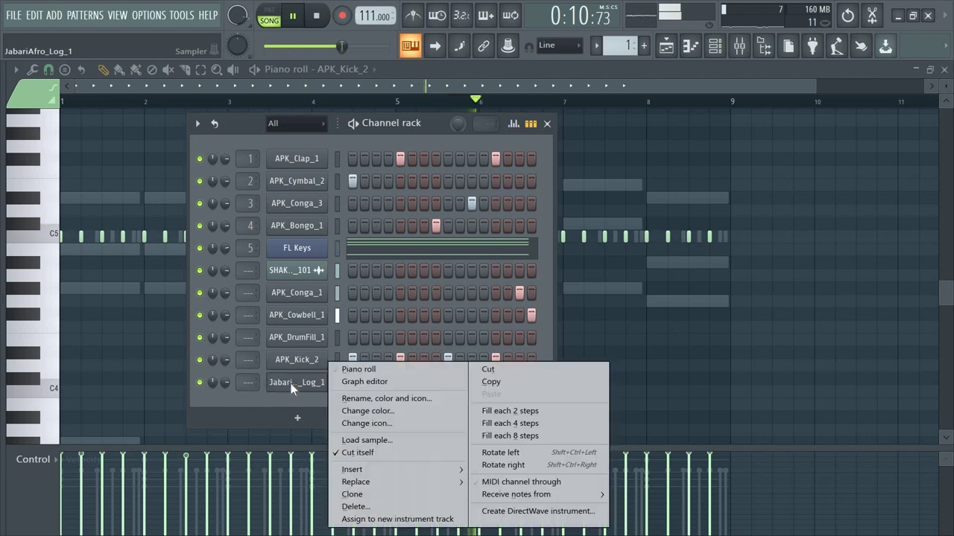
click(344, 370)
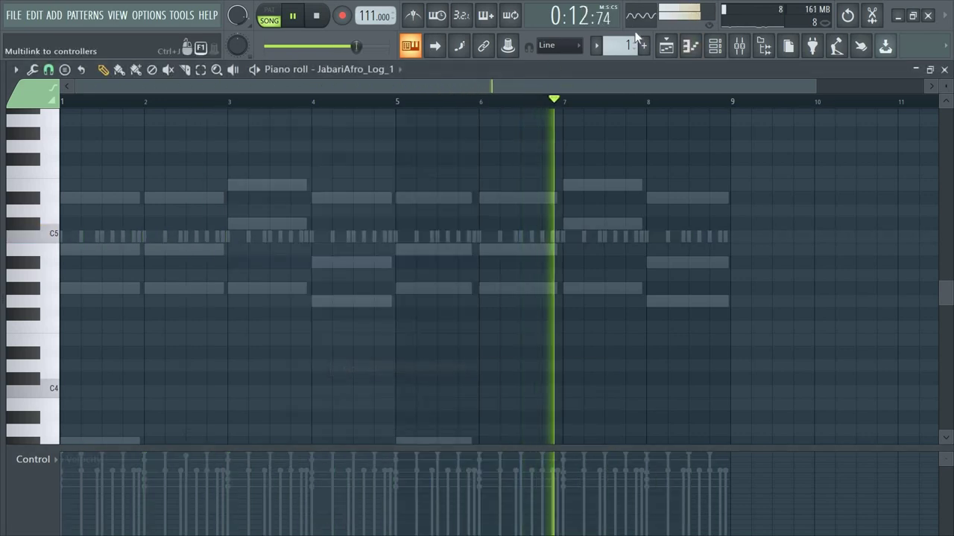
click(714, 46)
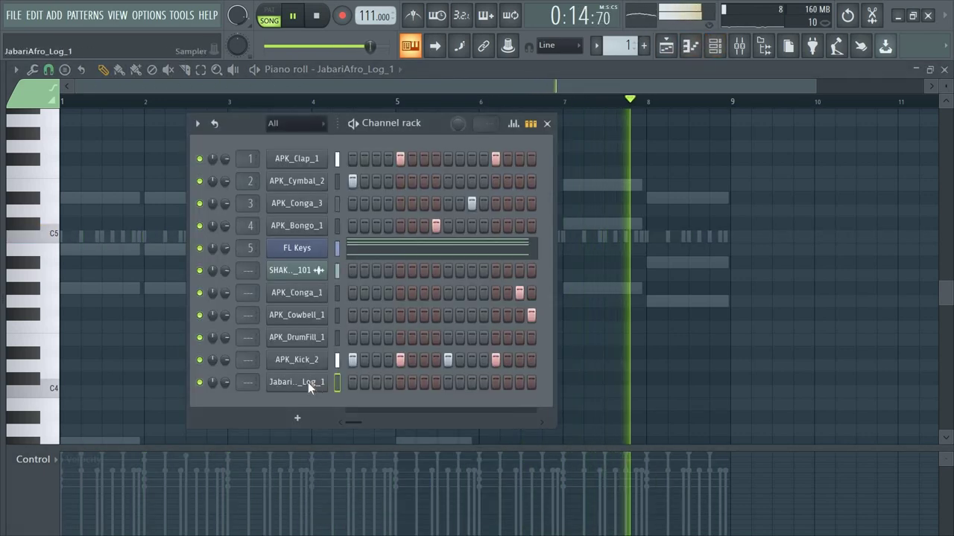
Step: Enable the JabariAfro_Log_1 volume envelope with decay, sustain and release at minimum and a longer hold
click(308, 382)
click(160, 239)
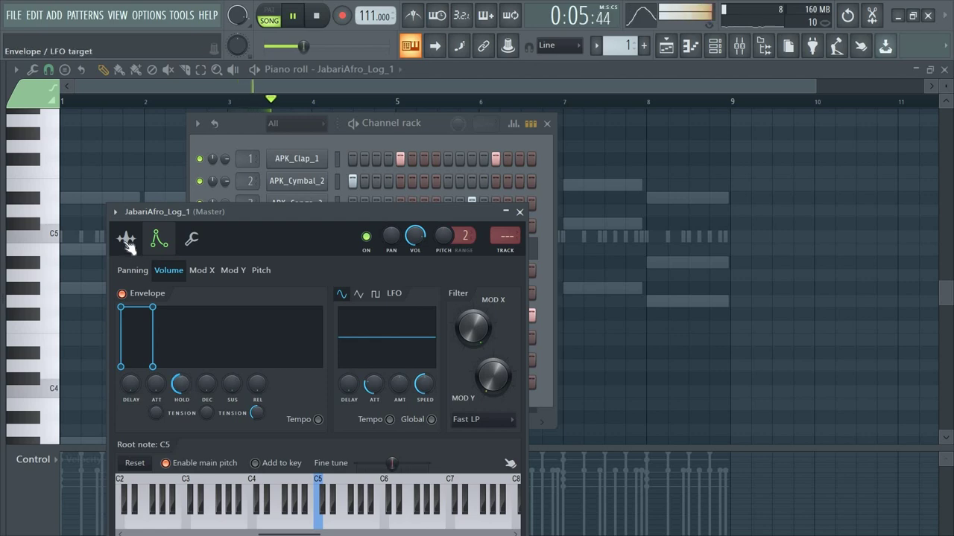
click(126, 239)
click(521, 213)
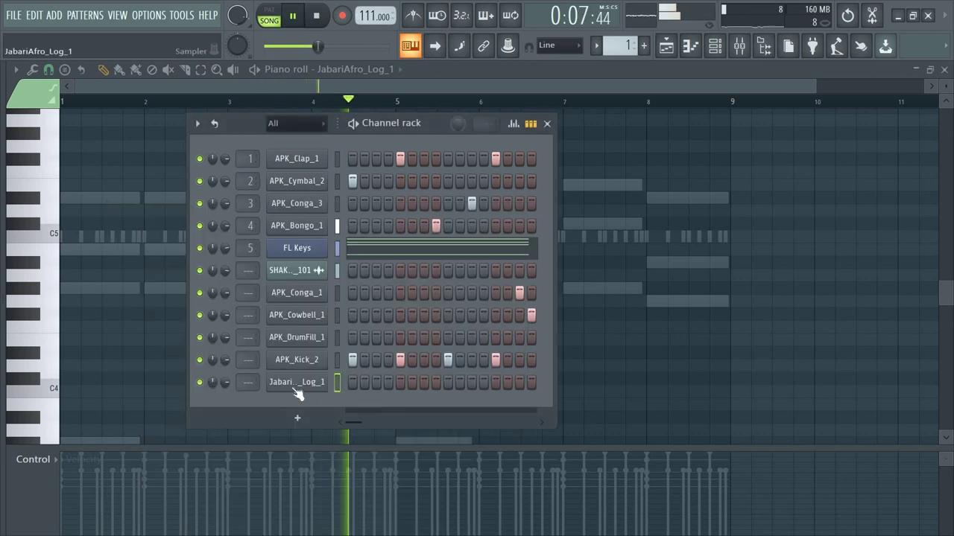
Step: Try log drum hits late in bar one and keep JabariAfro_Log_1 hits on steps 11, 12 and 15
click(474, 384)
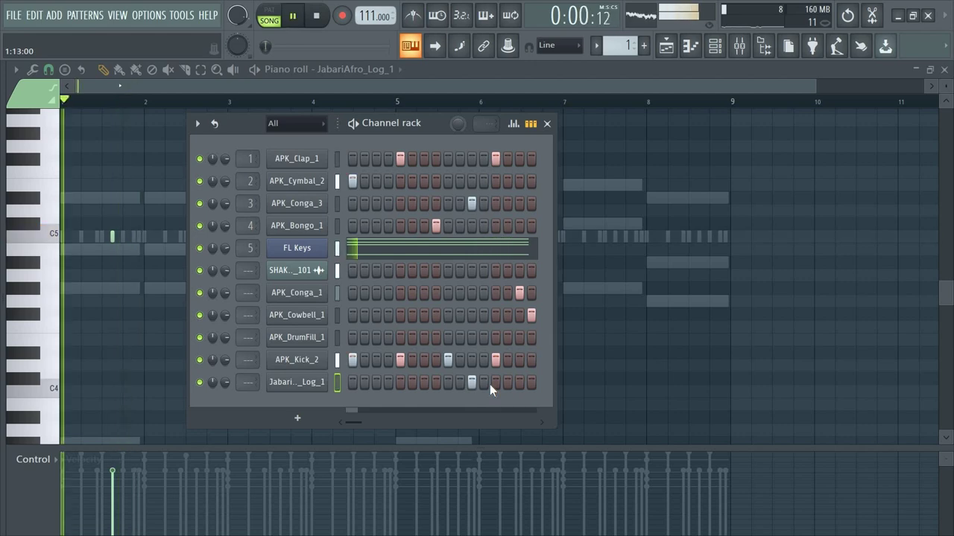
click(496, 384)
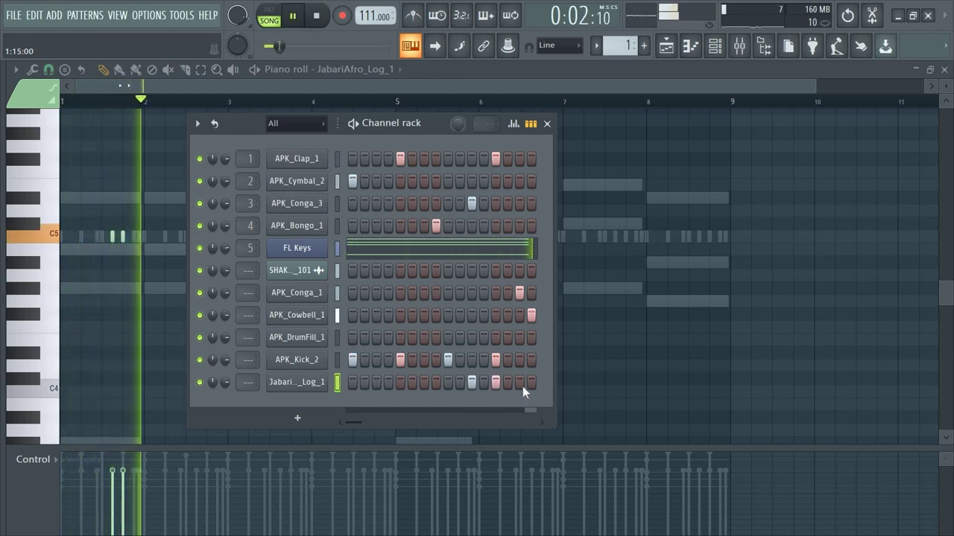
click(496, 382)
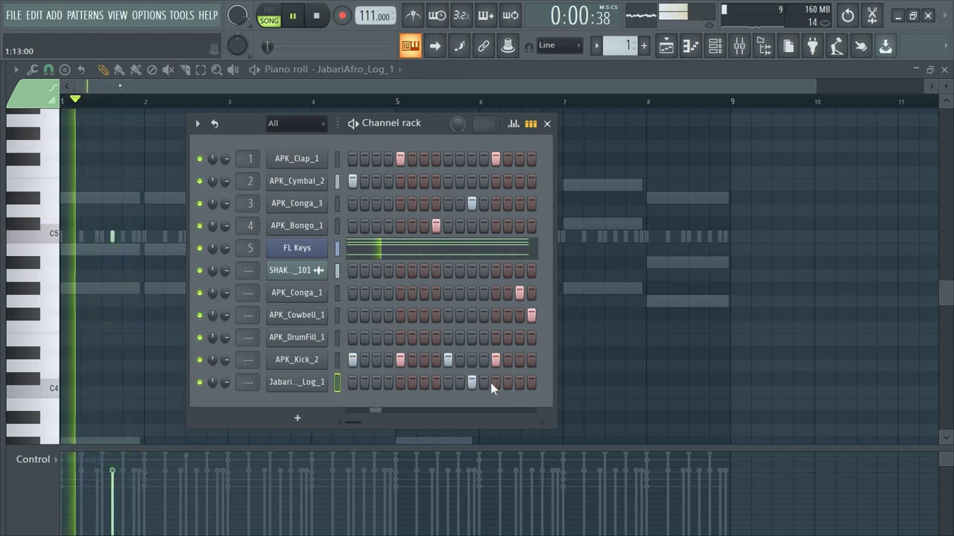
click(484, 383)
click(510, 383)
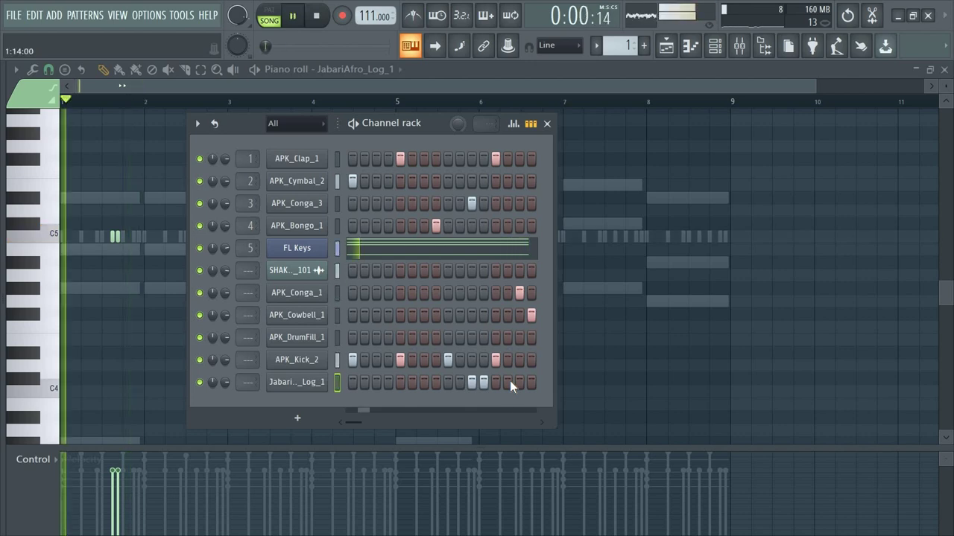
click(520, 385)
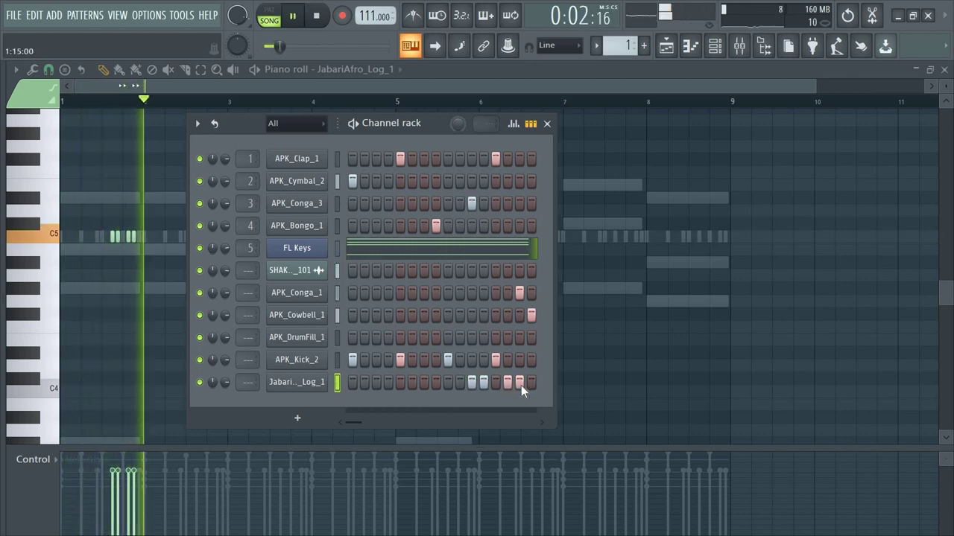
click(533, 385)
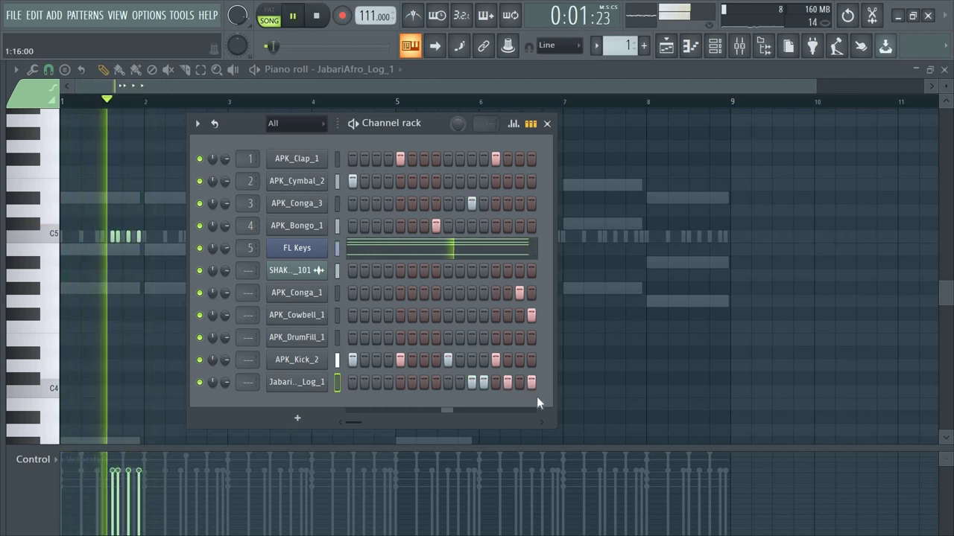
click(522, 382)
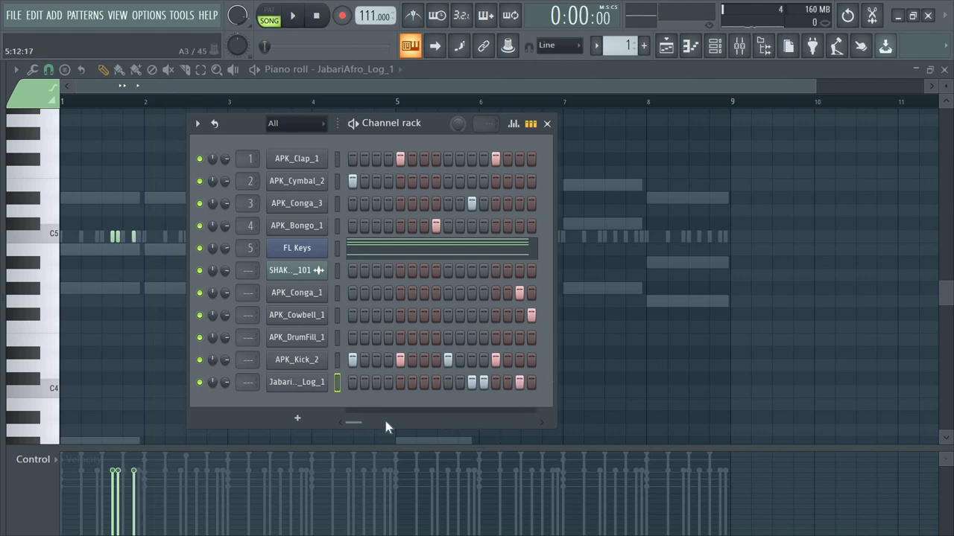
Step: Widen the Channel rack to reach the steps of bar two and play the beat from the start
drag(356, 422, 356, 423)
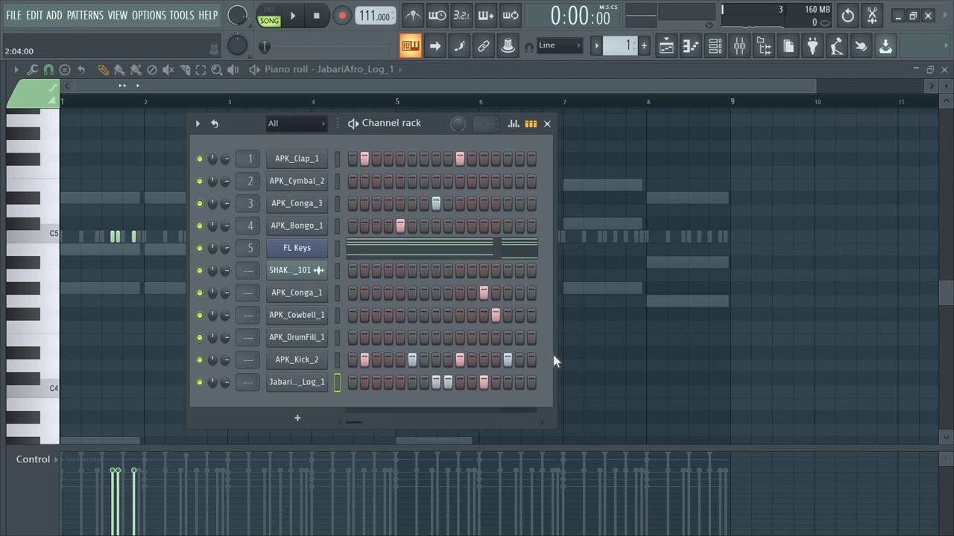
drag(640, 339, 728, 330)
key(space)
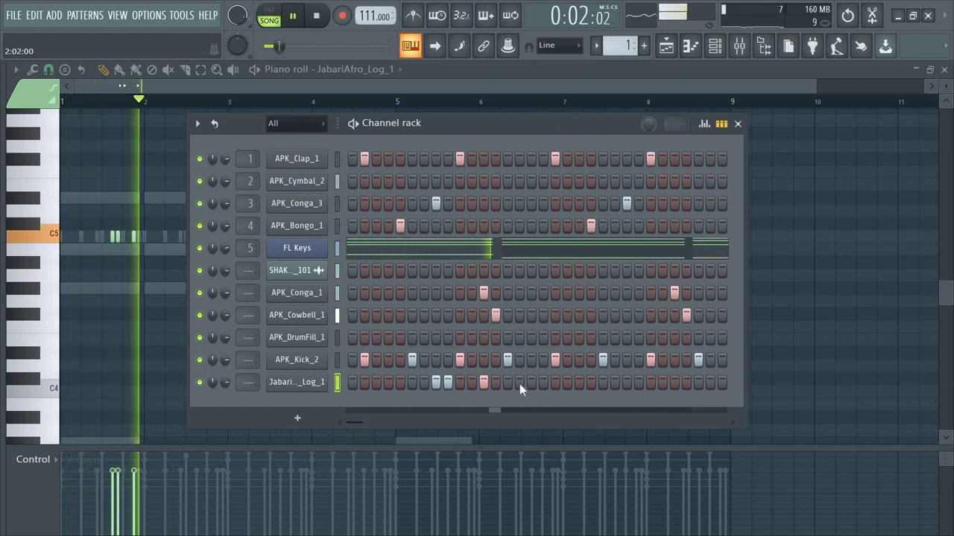
key(space)
key(space)
Step: Move the JabariAfro_Log_1 hit from step 15 to step 14 and add one on the first step of bar two
click(484, 382)
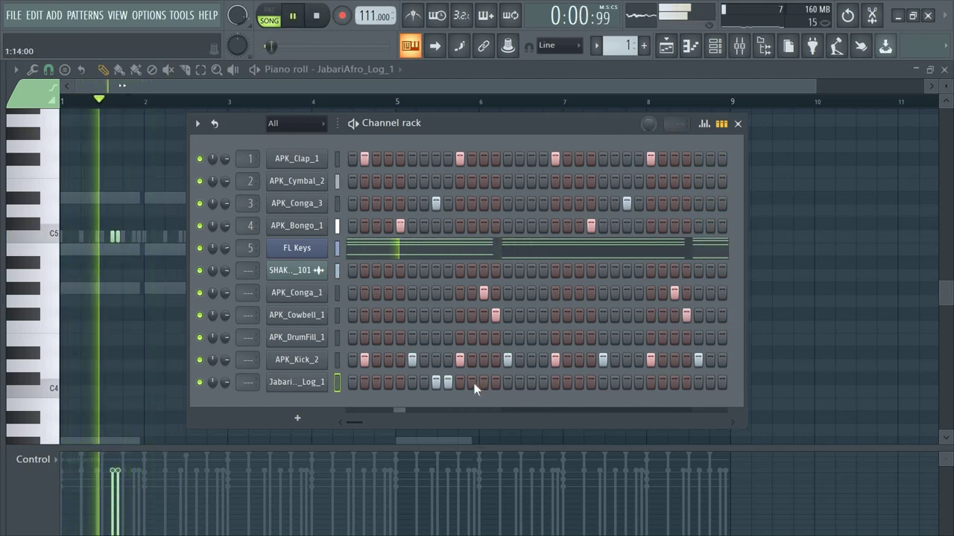
click(471, 383)
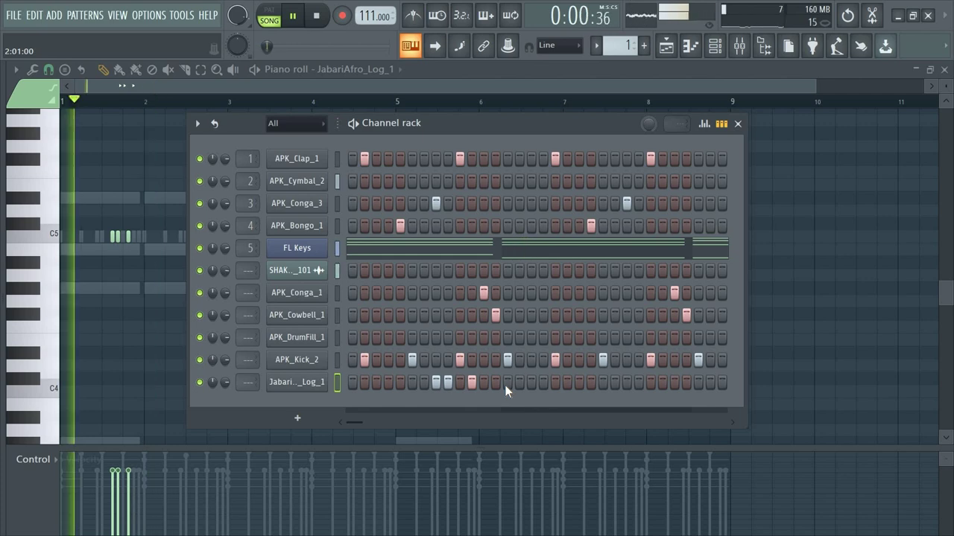
click(509, 382)
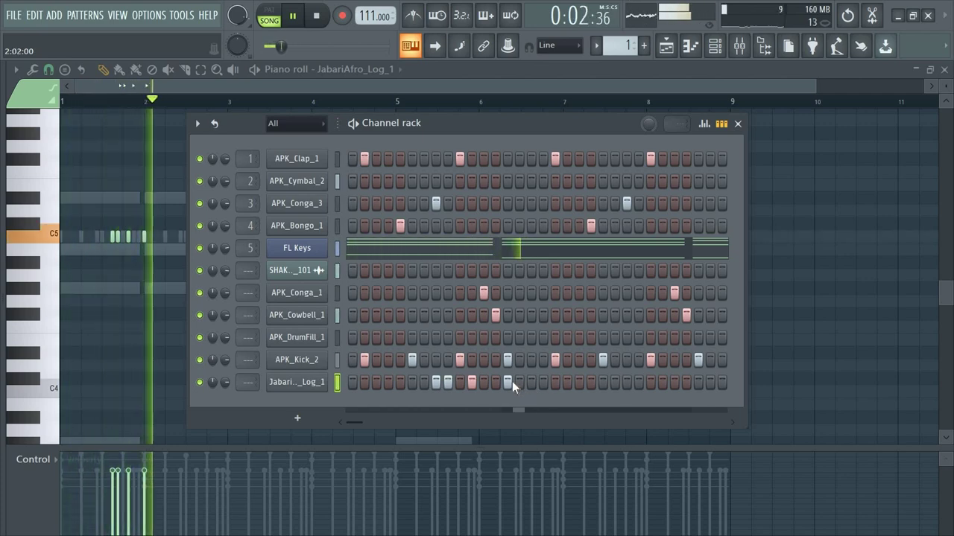
key(space)
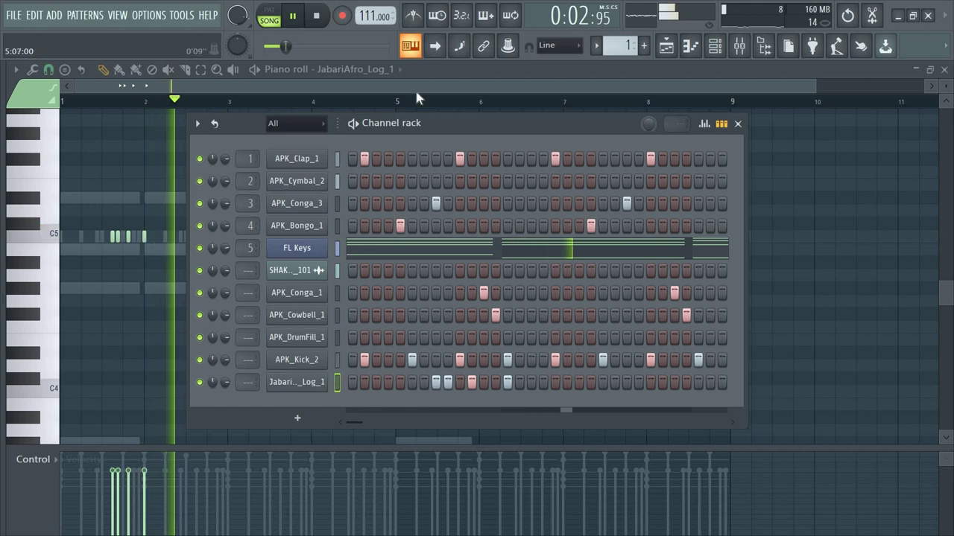
Step: Add a C5 note on step 5 of bar two in the JabariAfro_Log_1 piano roll, zoomed in on the first bars
click(386, 70)
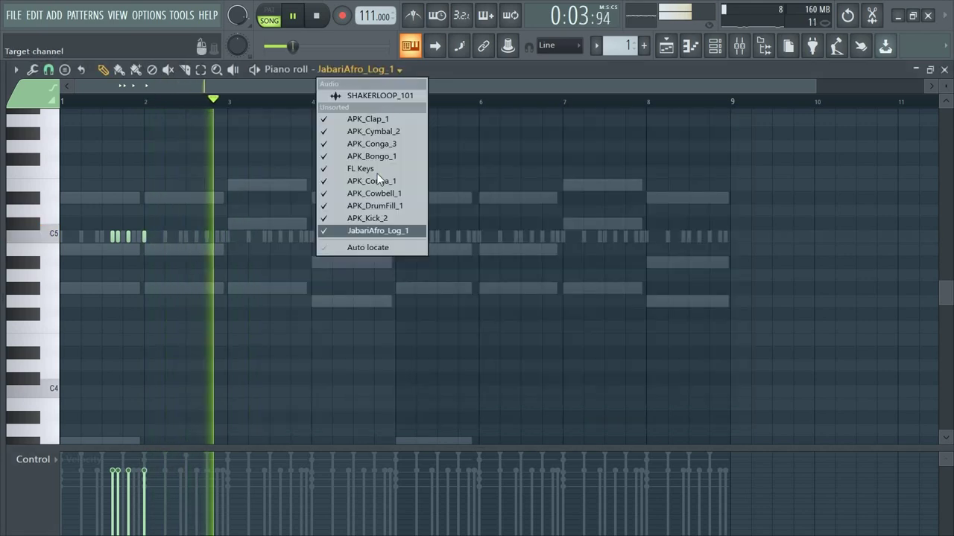
click(372, 231)
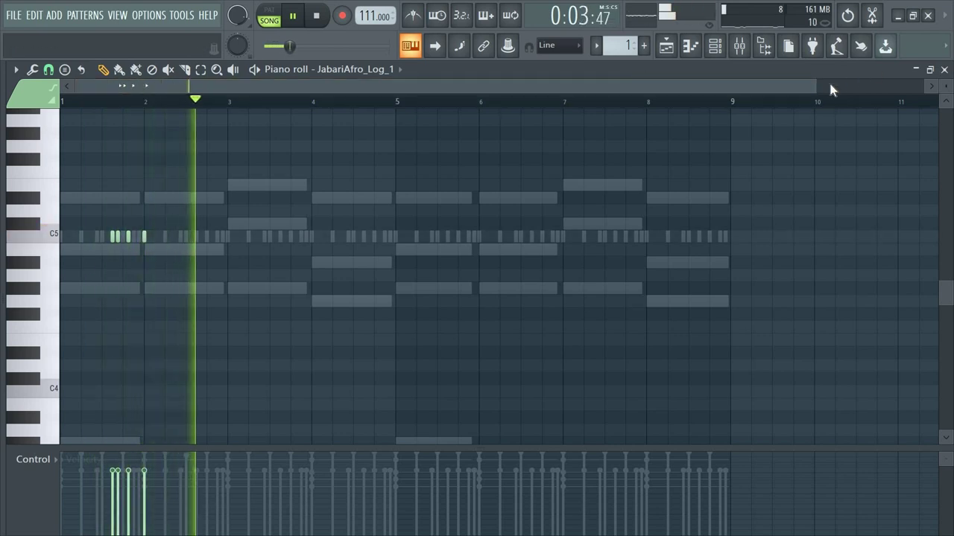
drag(450, 93, 308, 119)
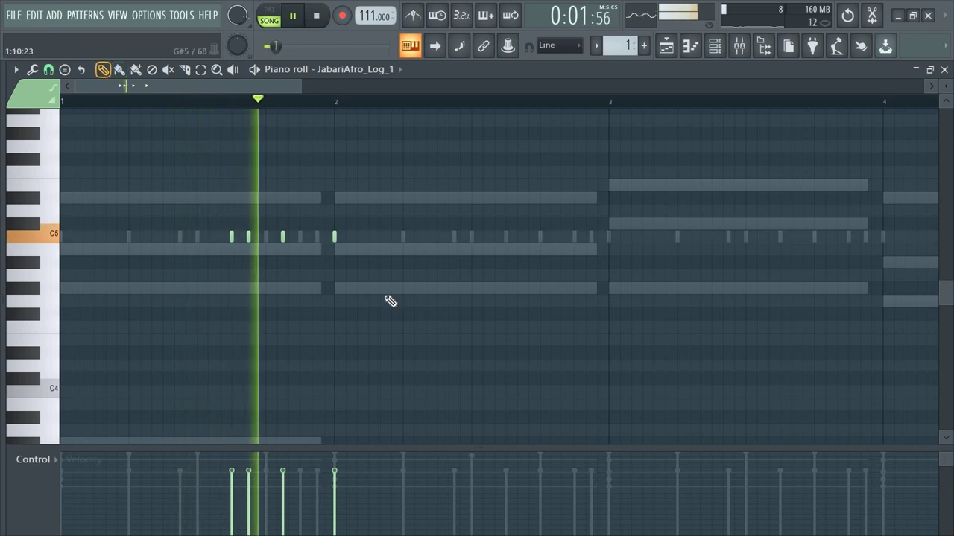
key(space)
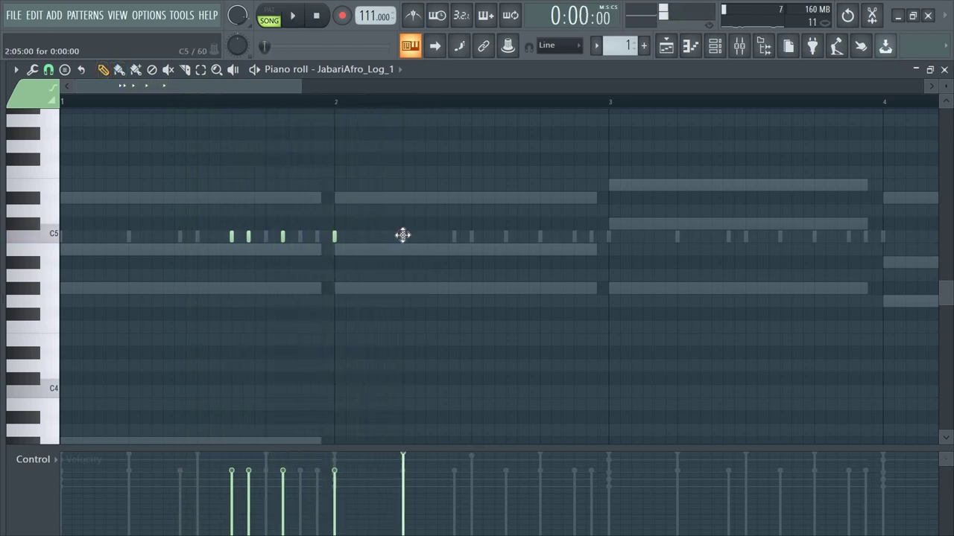
key(space)
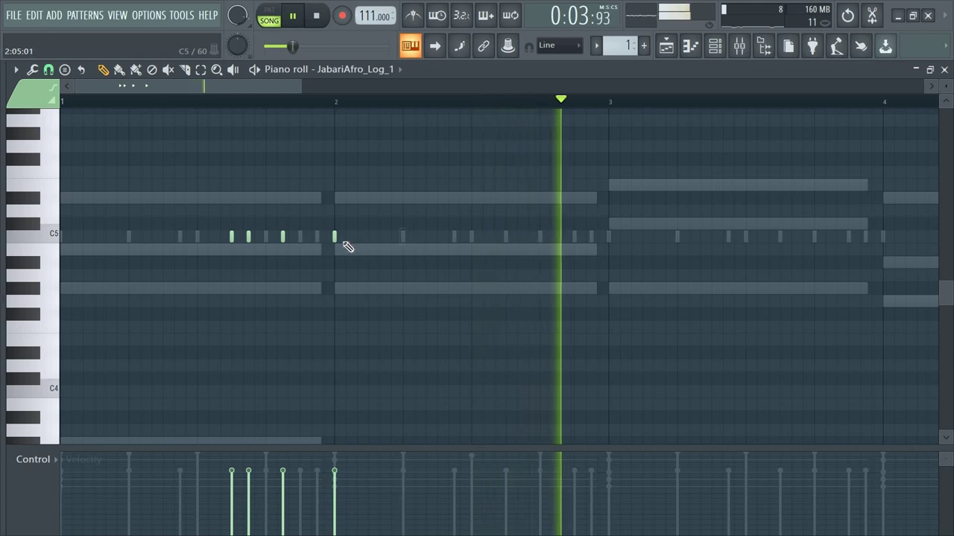
click(402, 238)
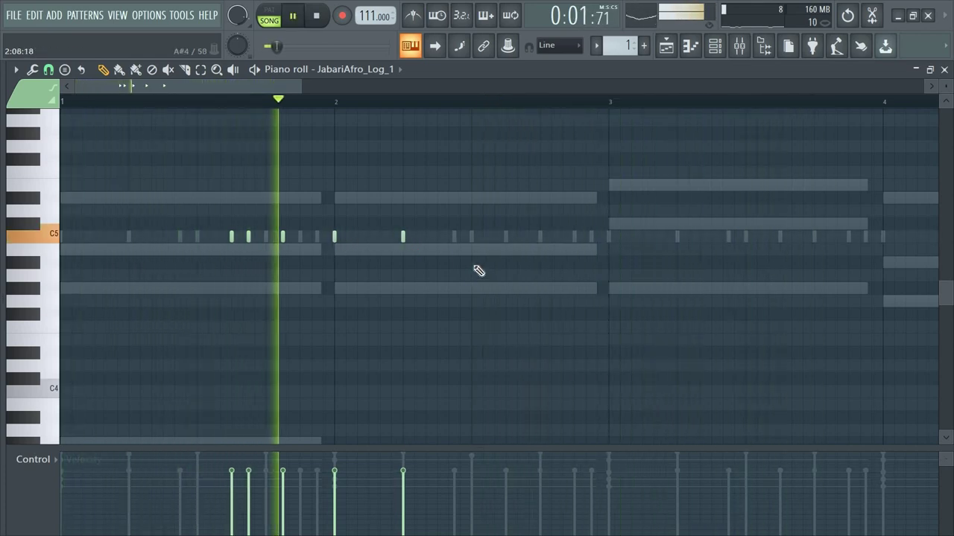
click(471, 238)
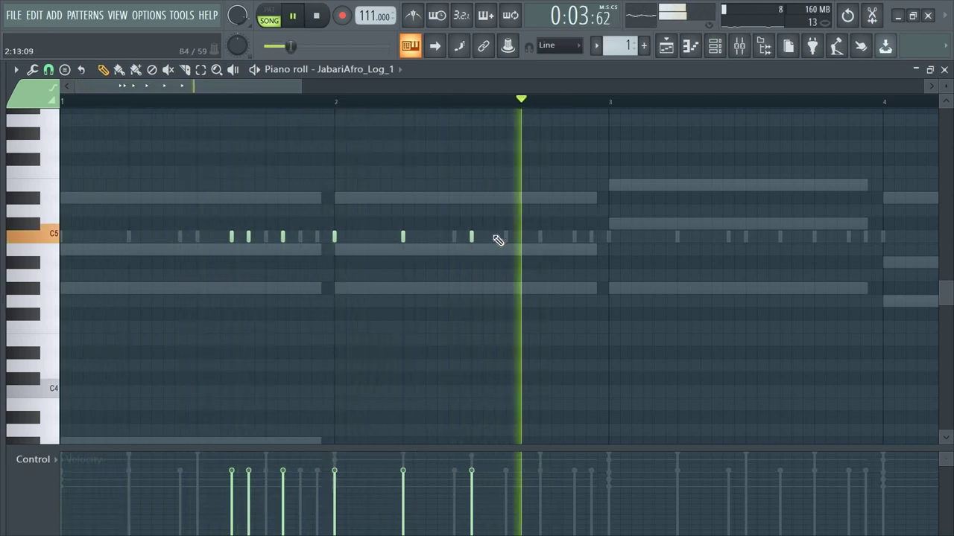
drag(473, 239, 441, 245)
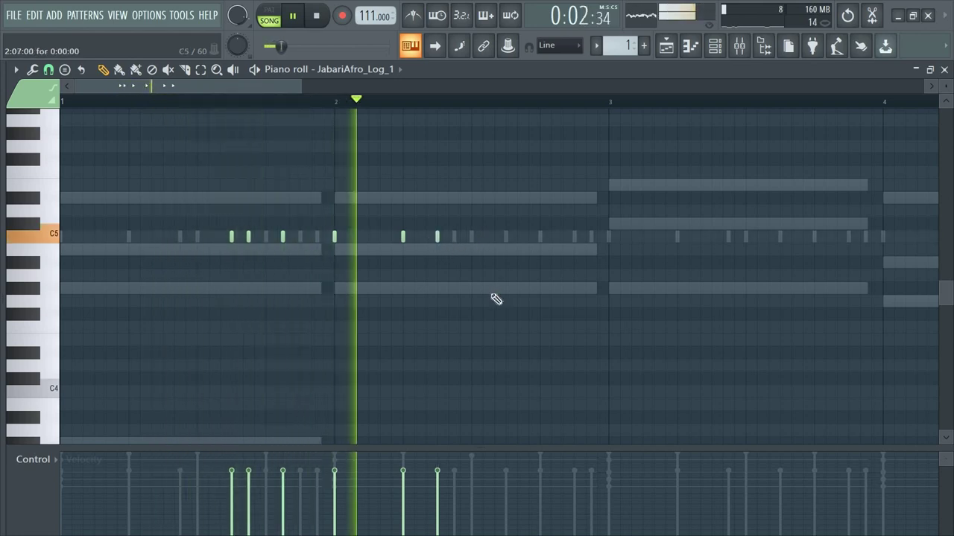
right_click(436, 236)
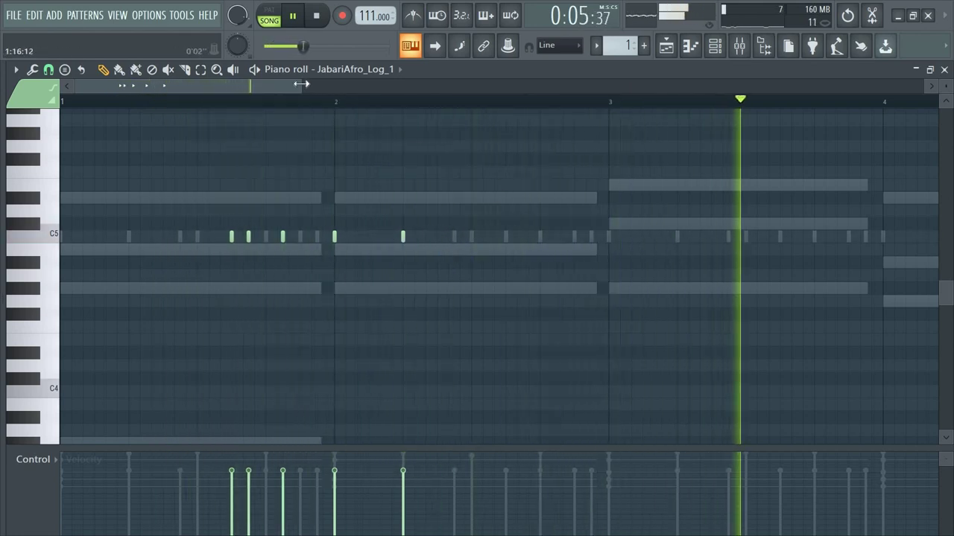
Step: Try C5 notes around the middle of bar two and keep a JabariAfro_Log_1 hit on step 8
scroll(298, 84, down, 2)
scroll(289, 84, up, 5)
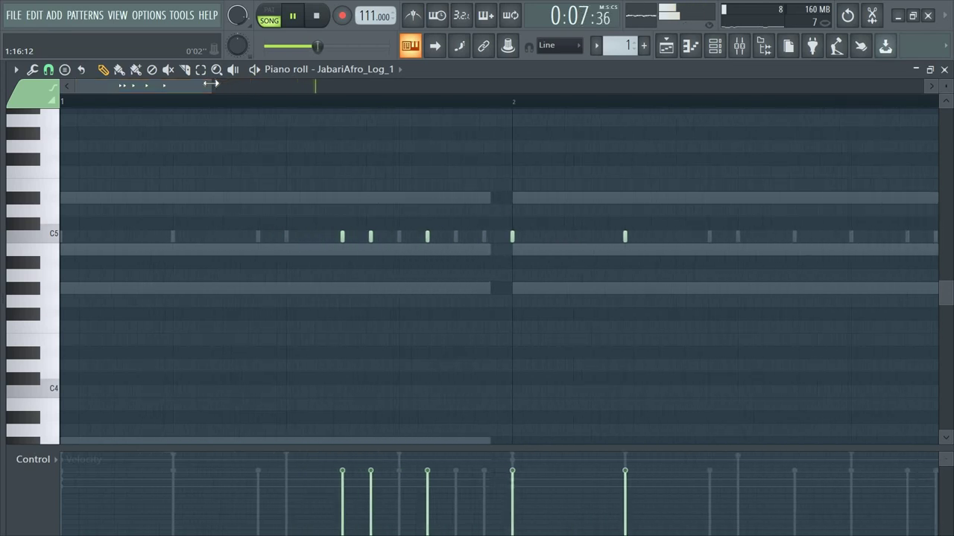
drag(151, 89, 210, 93)
key(space)
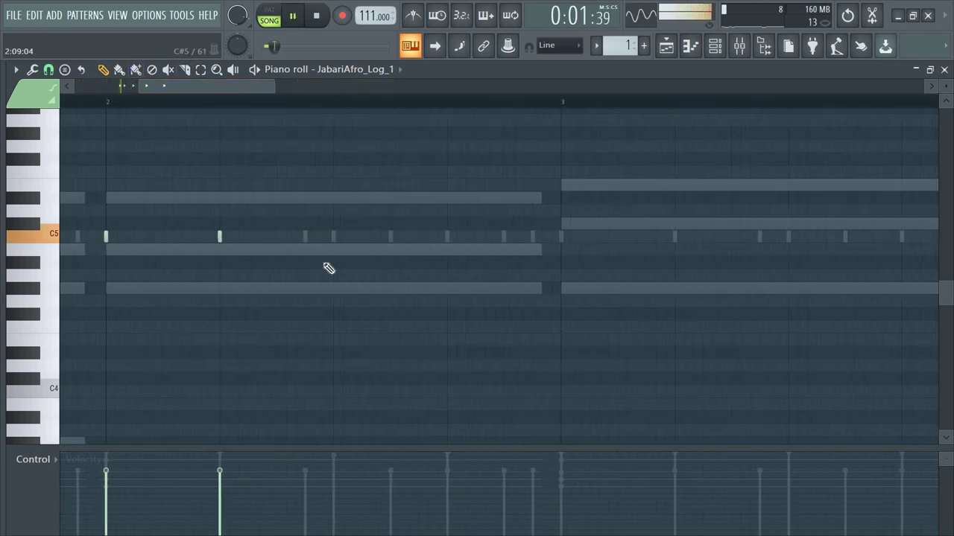
click(333, 237)
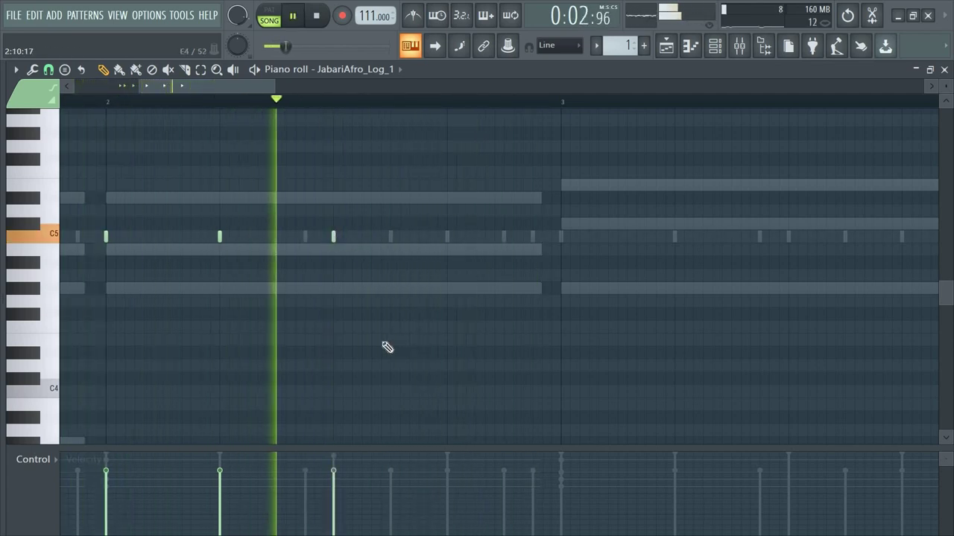
right_click(334, 239)
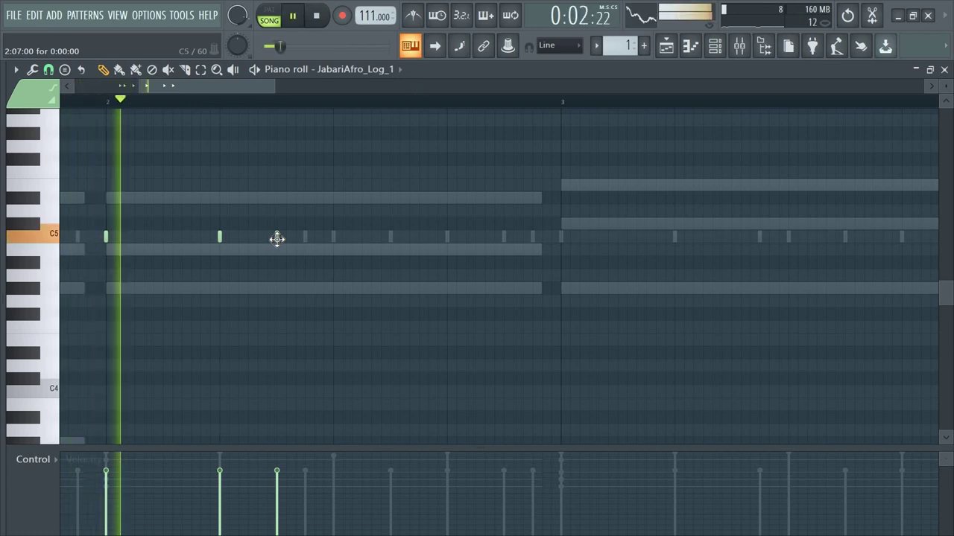
right_click(276, 239)
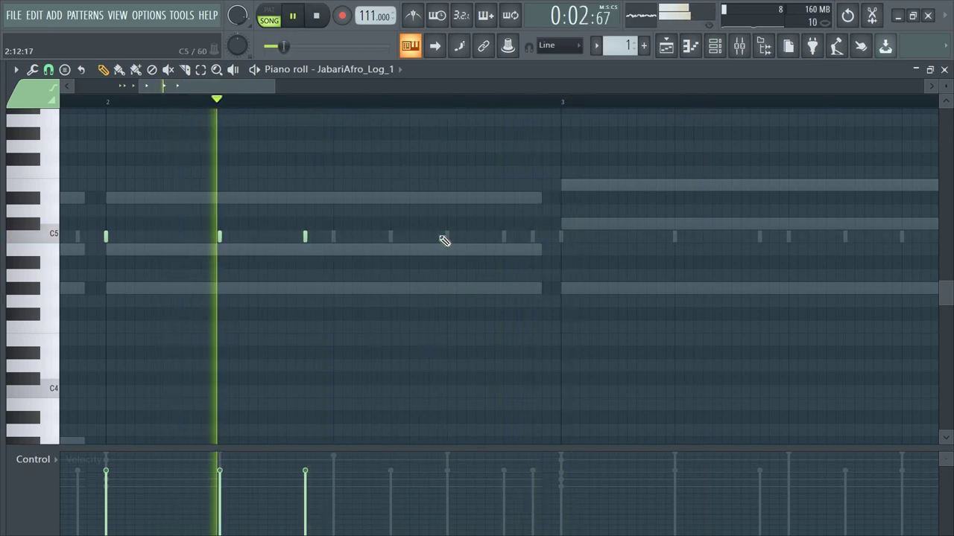
Step: Add C5 notes on steps 11 and 12 of bar two and replay the beat
click(390, 236)
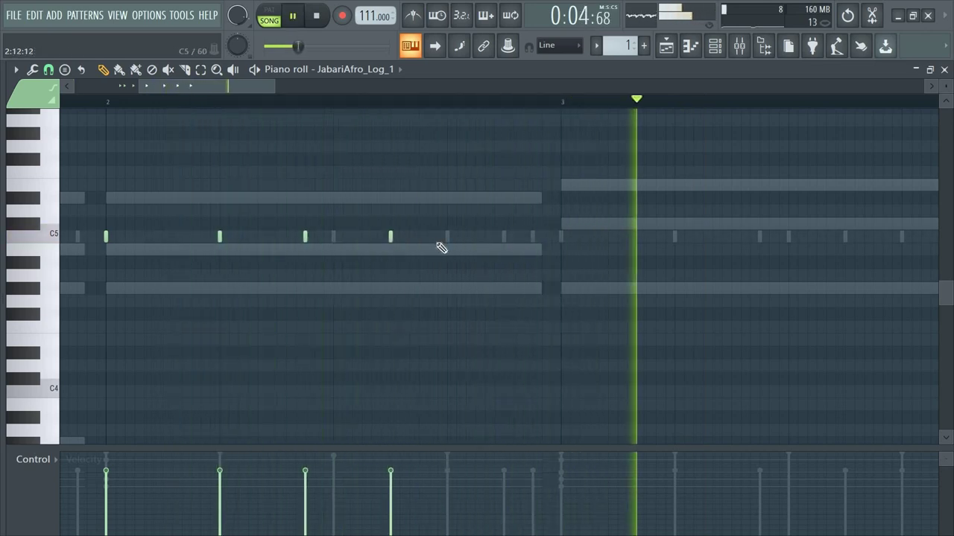
click(419, 237)
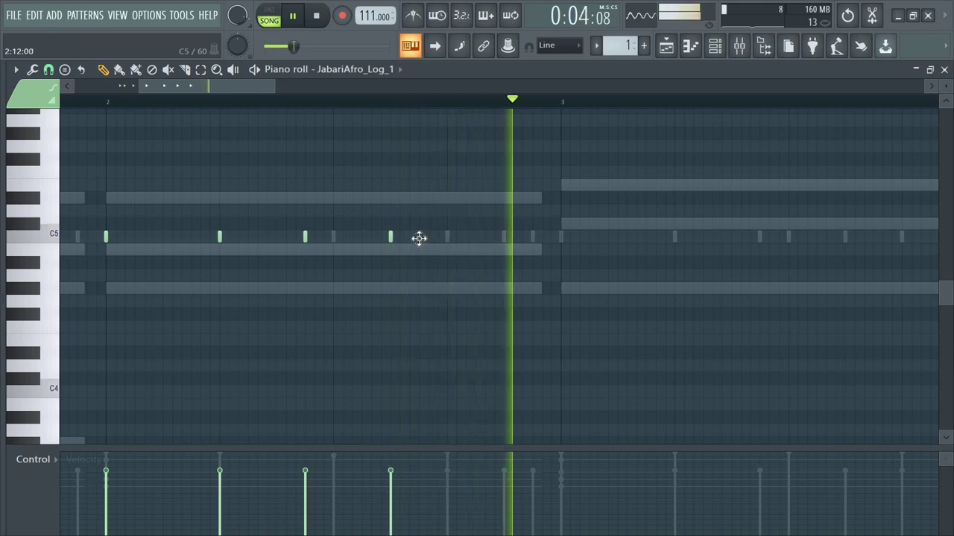
key(space)
key(space)
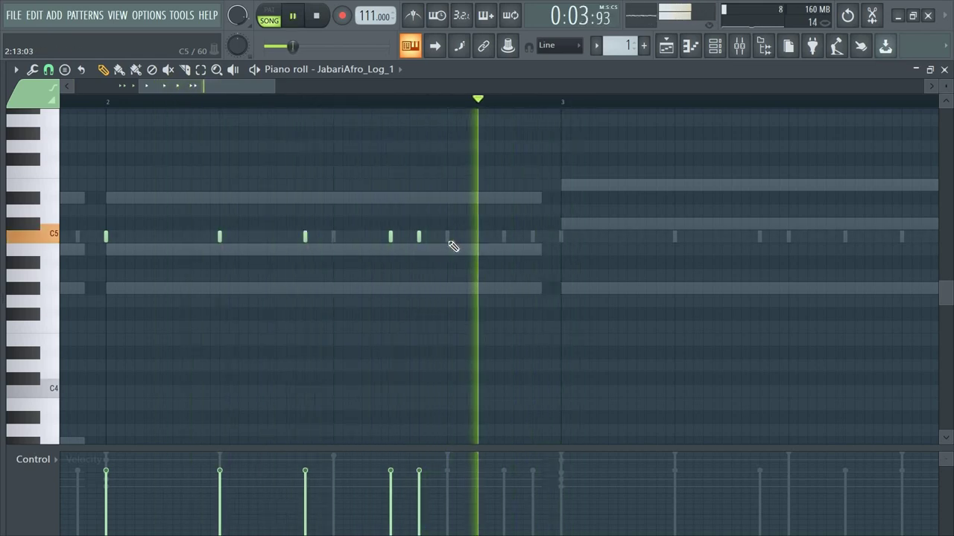
Step: Try C5 notes on steps 13, 14 and 16 of bar two and keep only the one on step 14
click(448, 237)
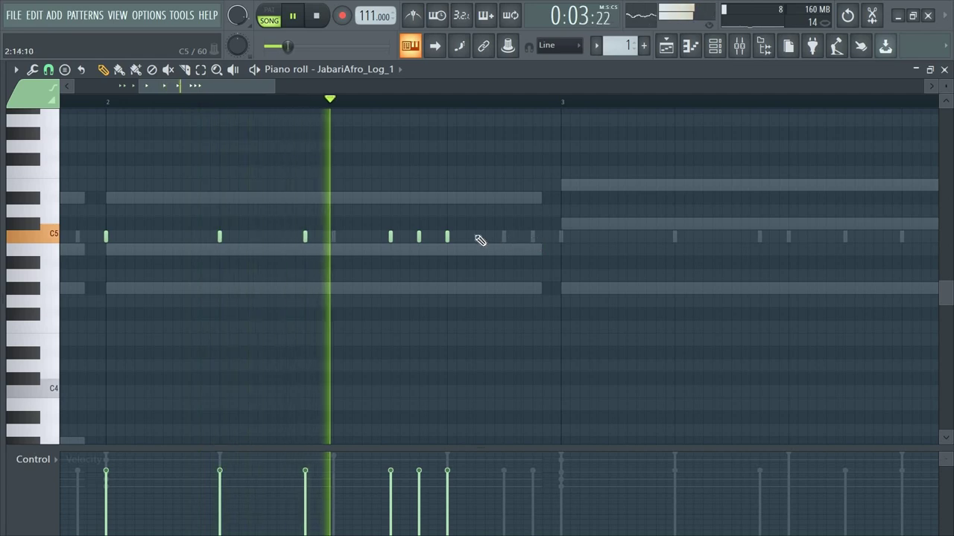
right_click(447, 237)
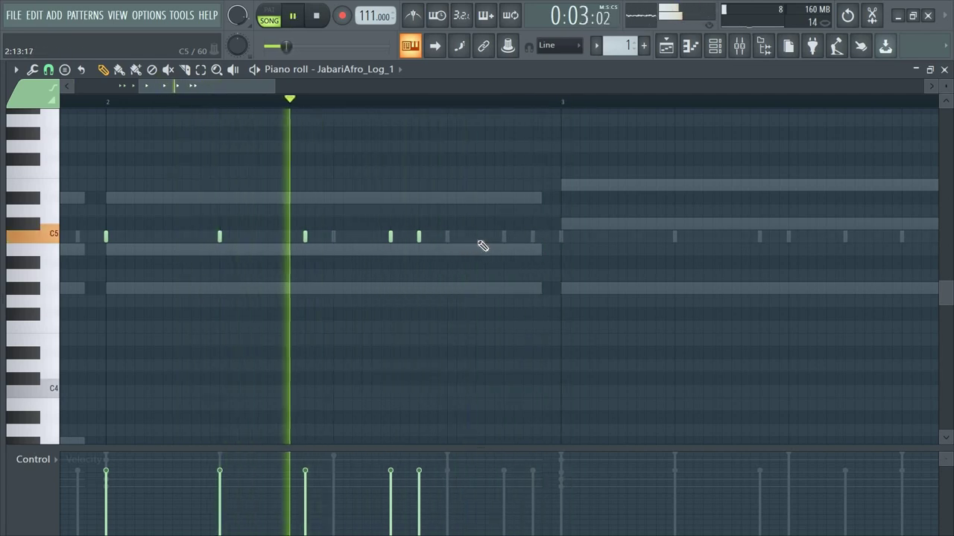
click(475, 238)
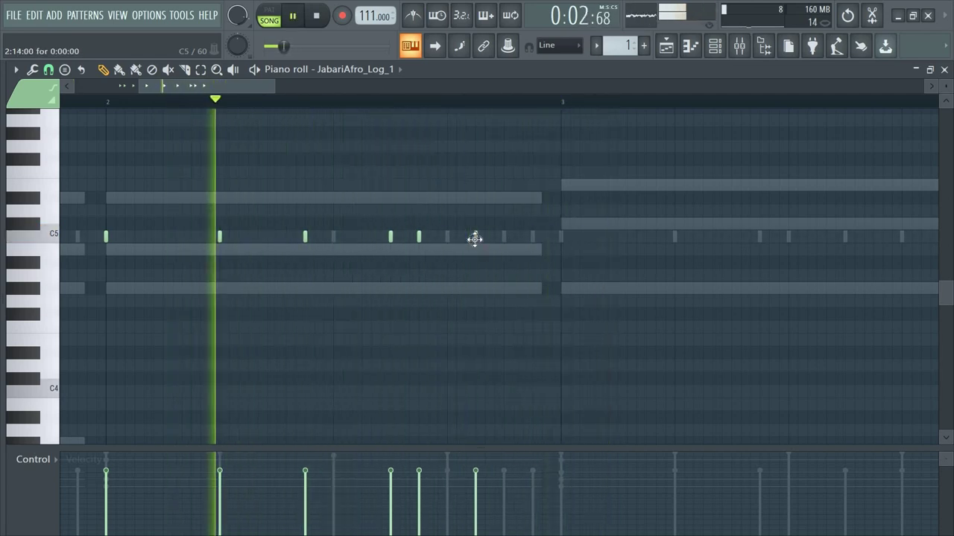
click(532, 237)
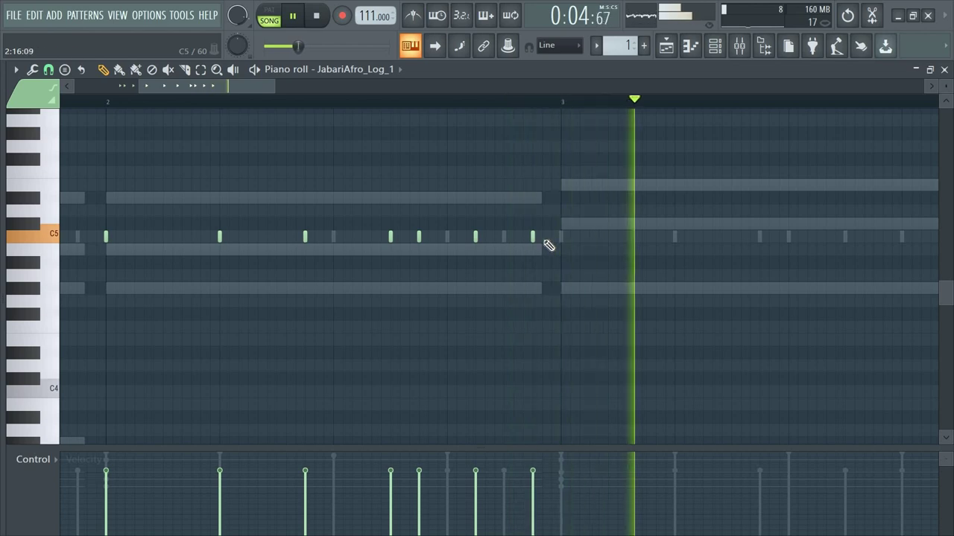
click(319, 16)
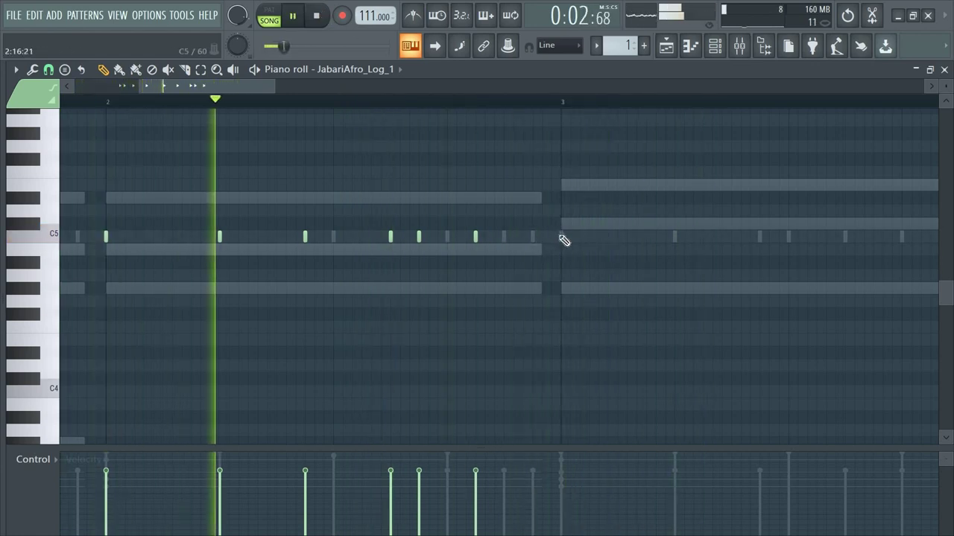
Step: Add a C5 note on the first step of bar three and play the beat from the start
click(561, 237)
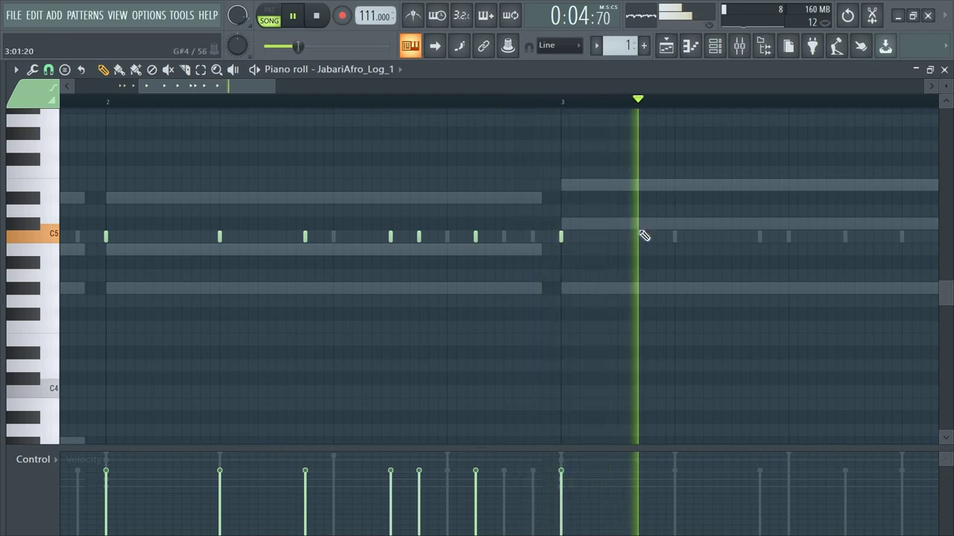
key(space)
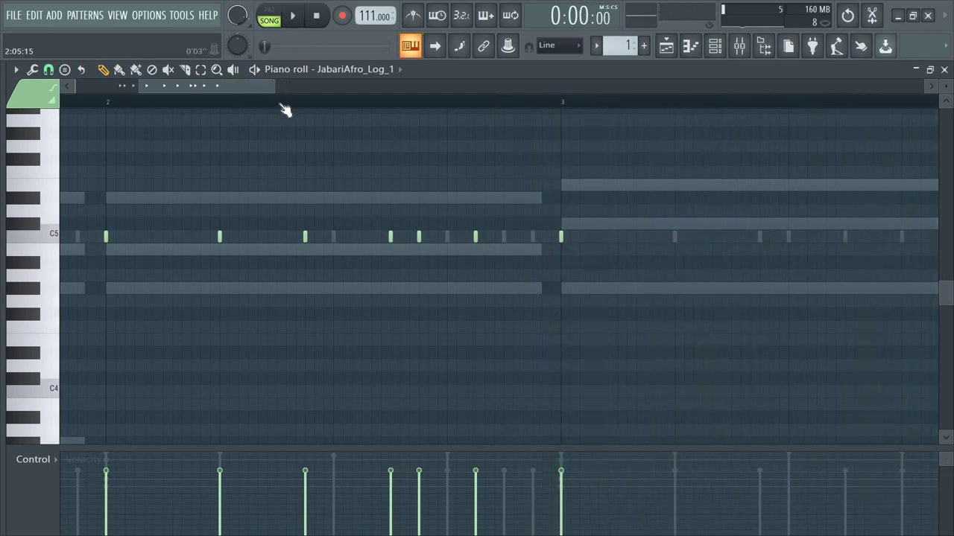
key(space)
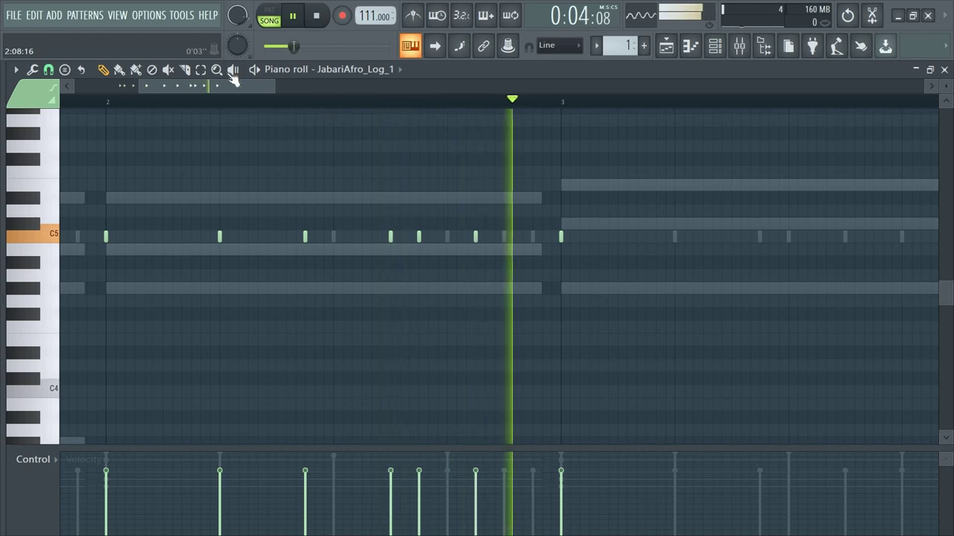
Step: Add C5 notes on steps 11 and 12 of bar three and replay the beat
drag(225, 83, 301, 103)
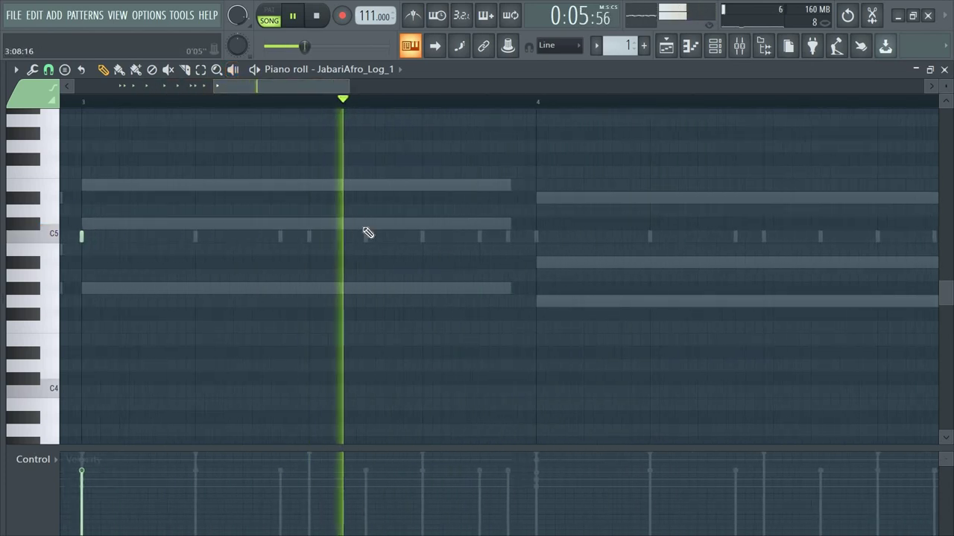
key(space)
key(space)
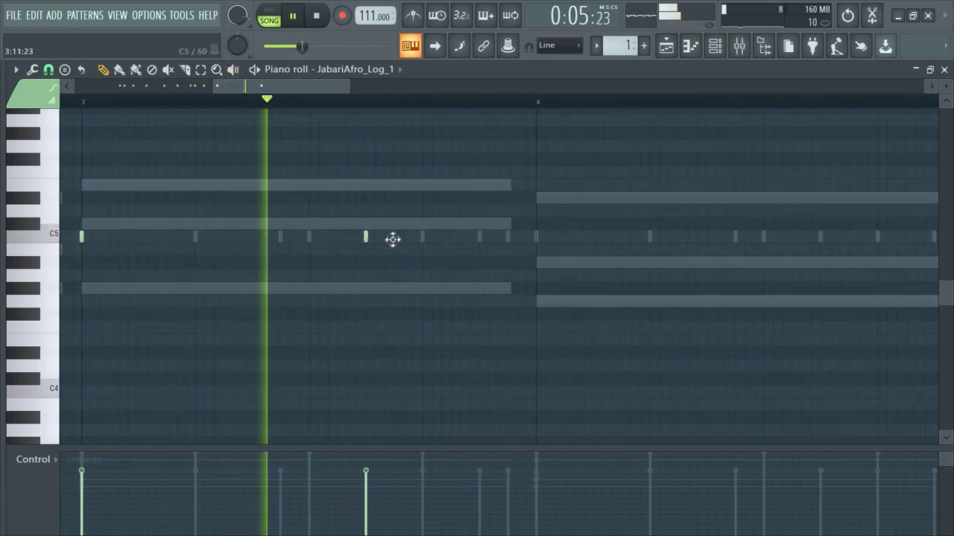
click(395, 237)
key(space)
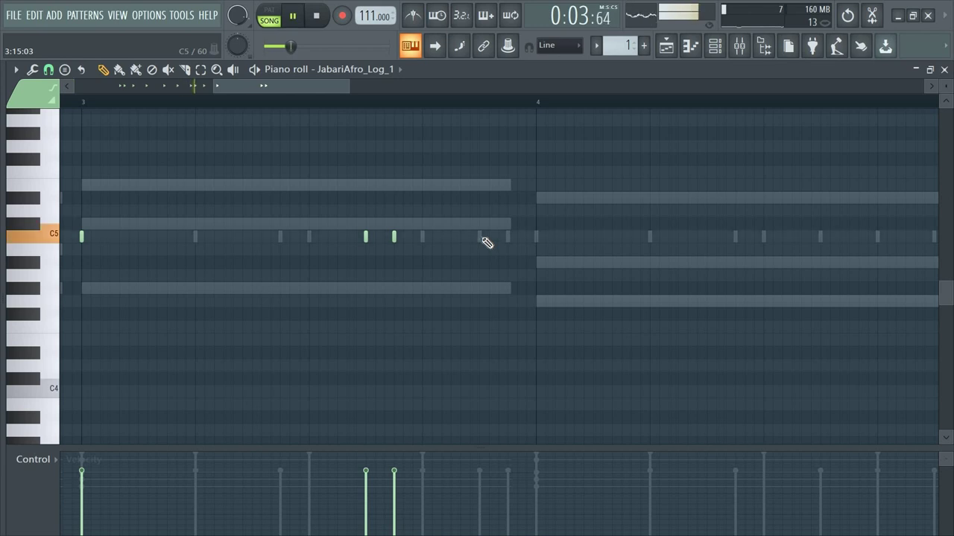
click(479, 237)
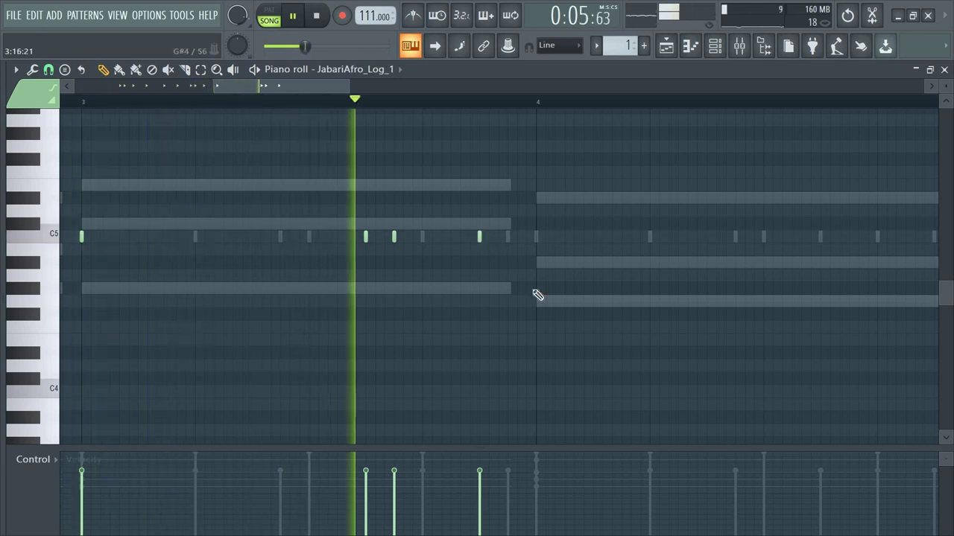
key(space)
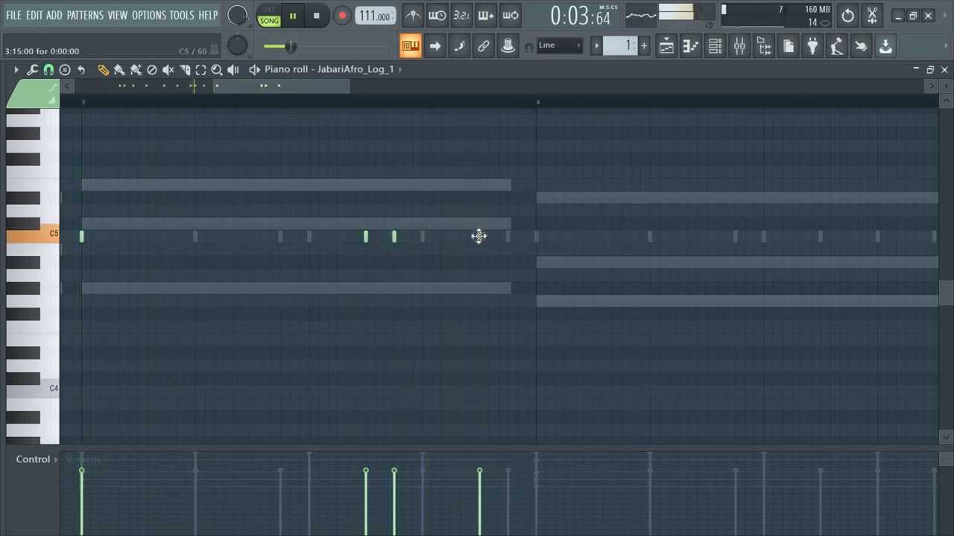
right_click(480, 236)
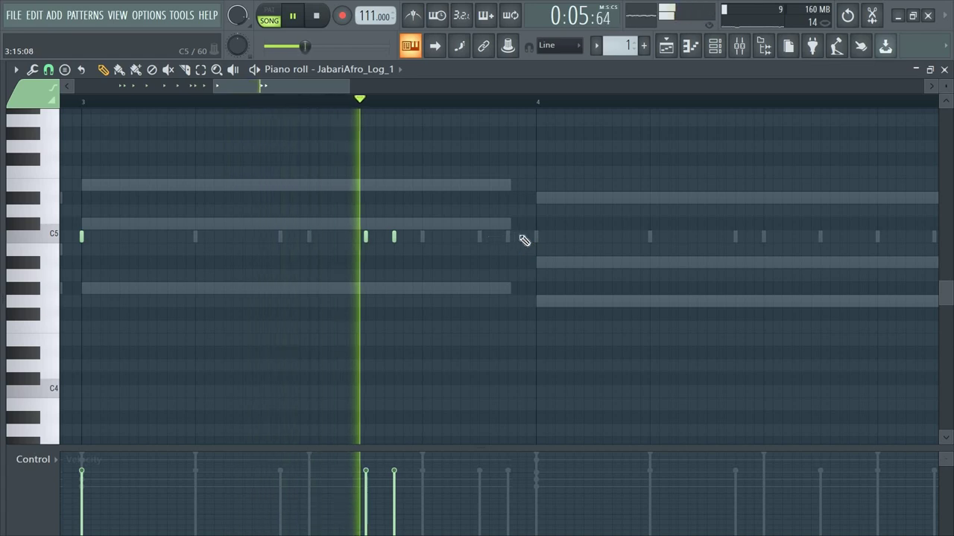
click(461, 237)
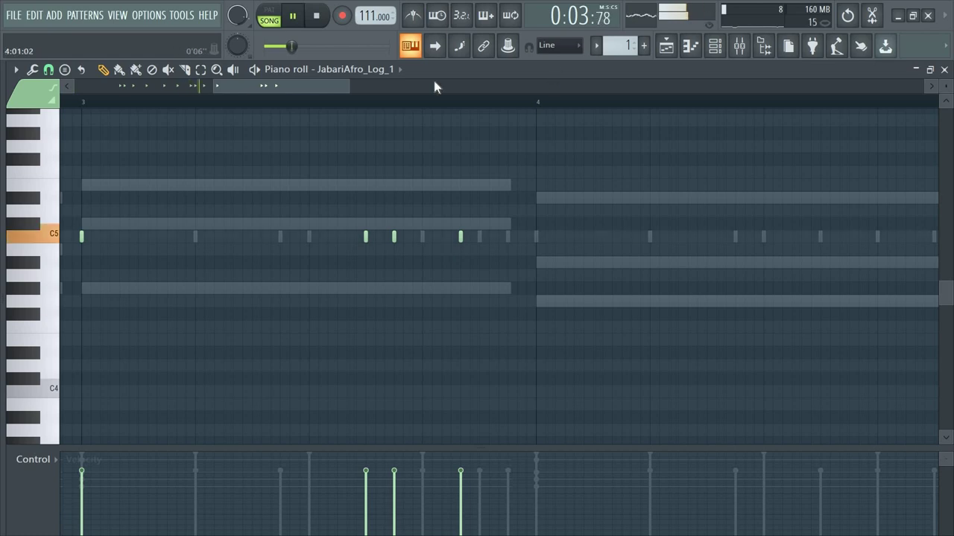
Step: Place a C5 note on step 14 of bar three and another on the first step of bar four
drag(348, 85, 309, 84)
key(space)
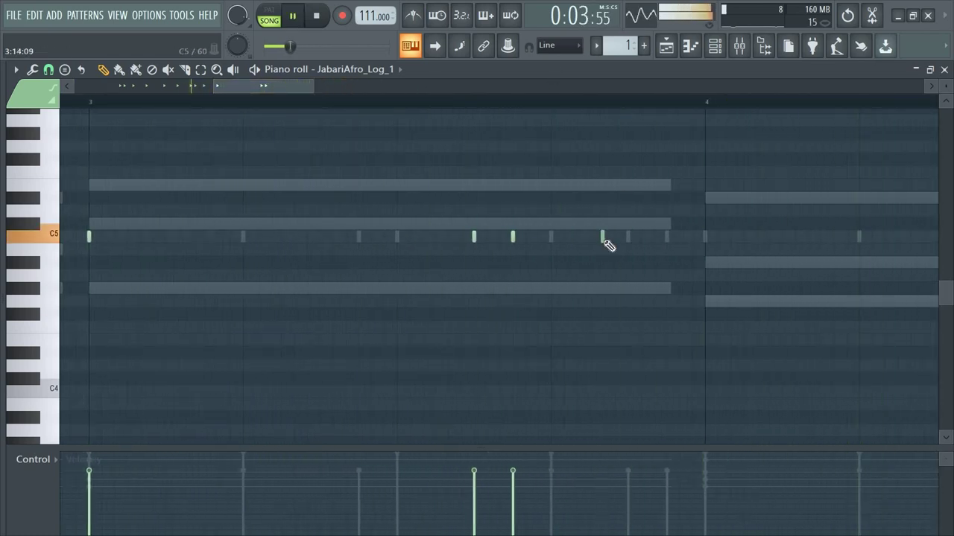
click(577, 237)
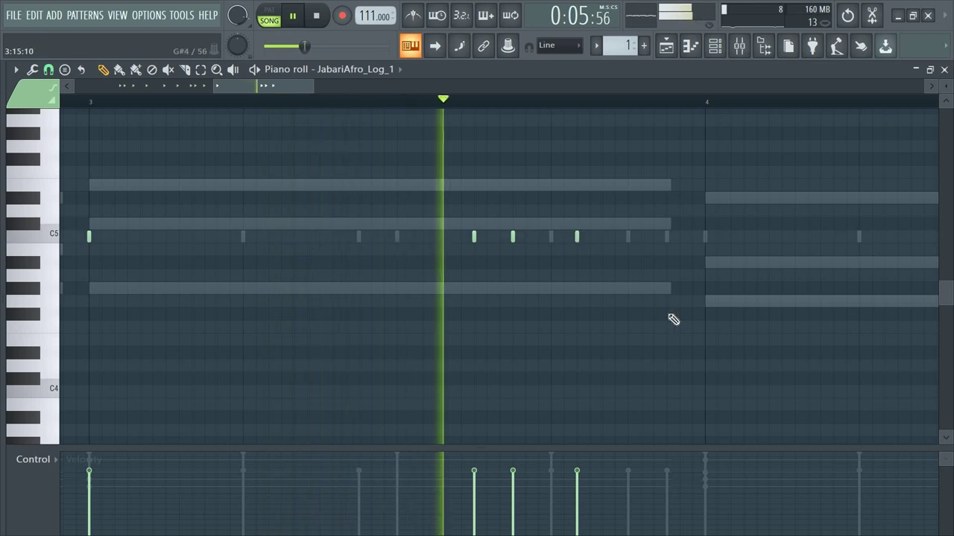
right_click(577, 237)
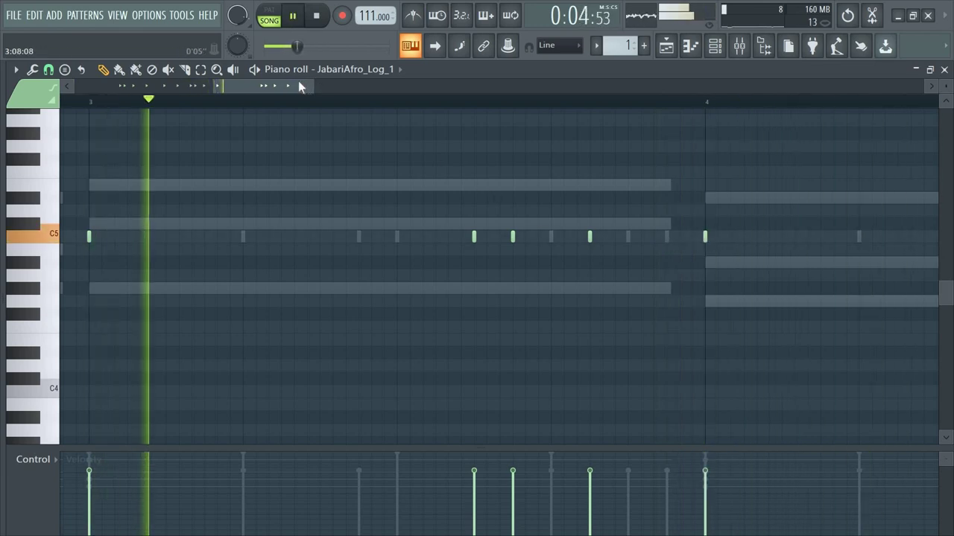
Step: Add C5 notes on steps 3, 11 and 13 of bar four, removing the trial note on step 5
drag(309, 83, 322, 84)
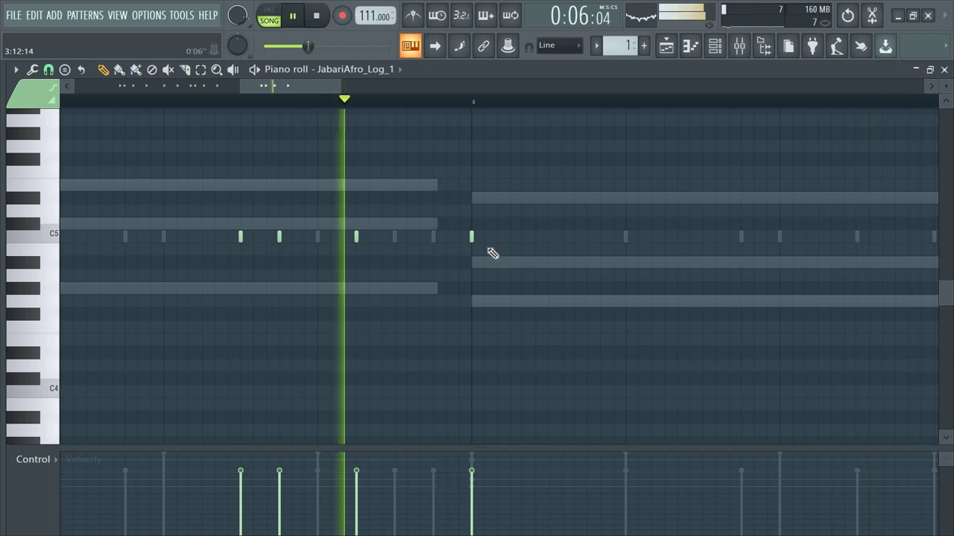
click(547, 237)
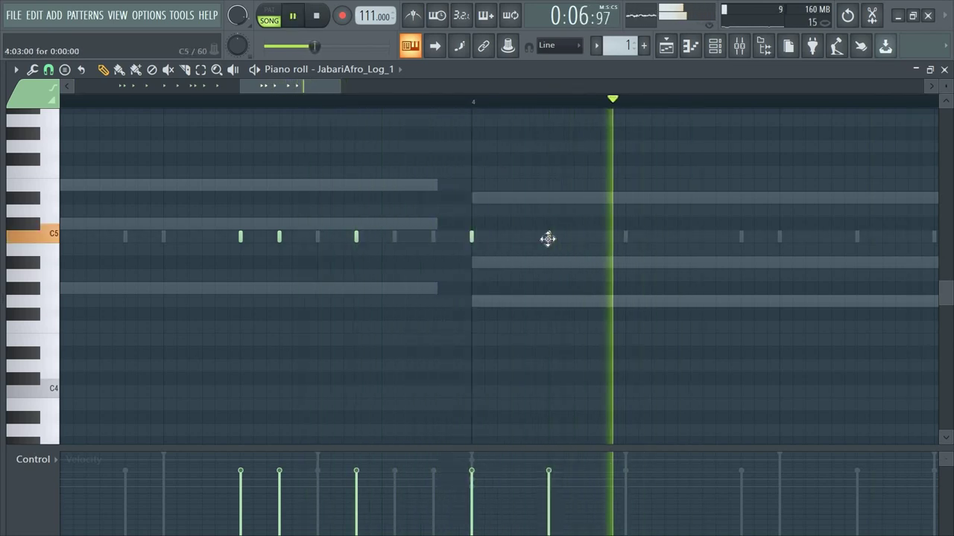
right_click(547, 239)
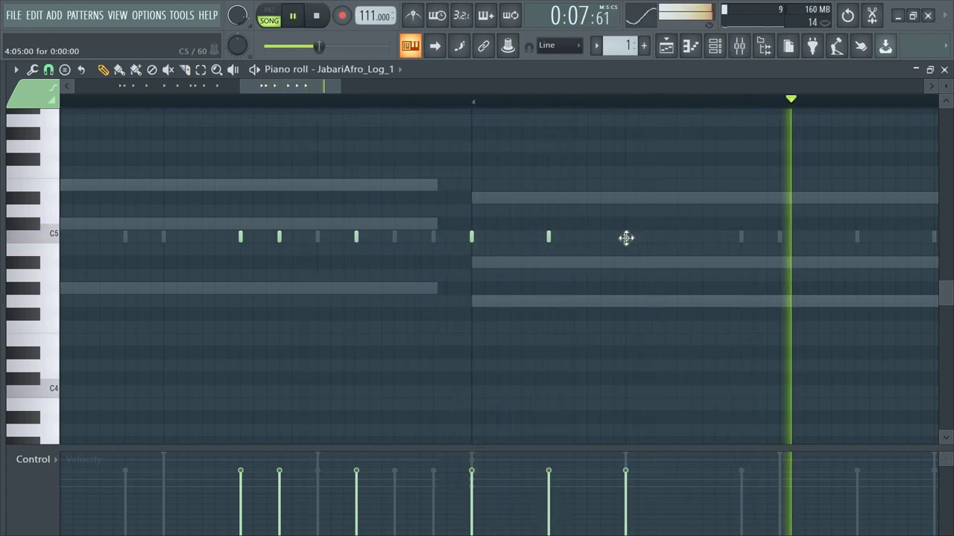
right_click(626, 237)
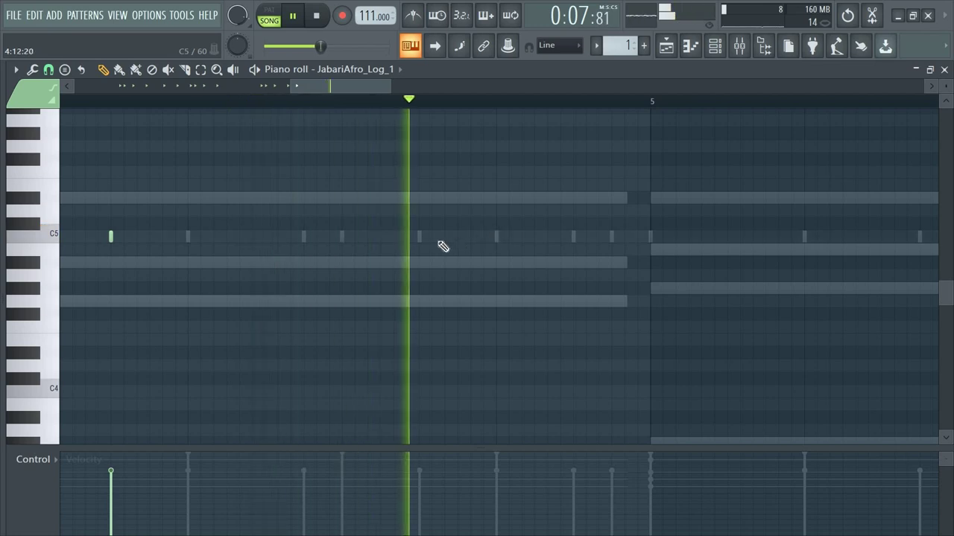
click(419, 235)
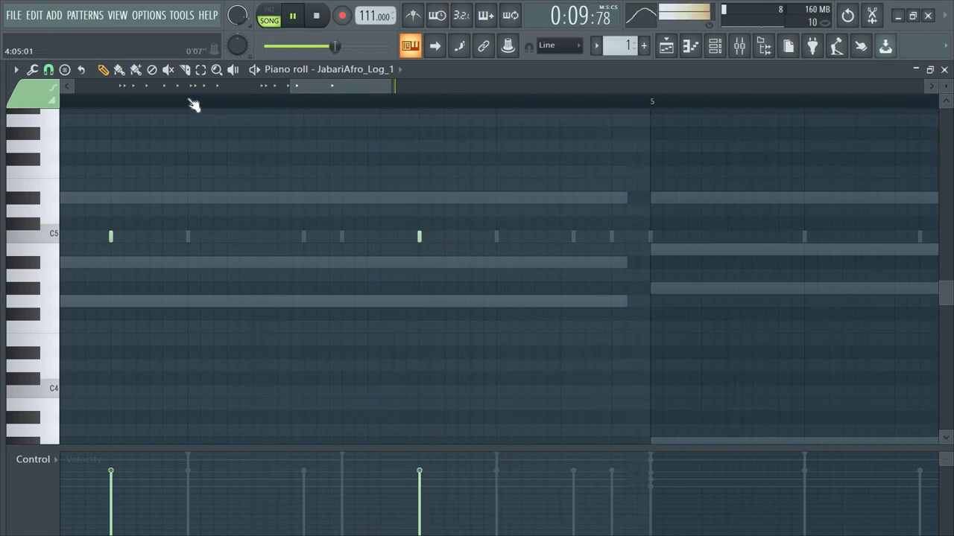
click(496, 235)
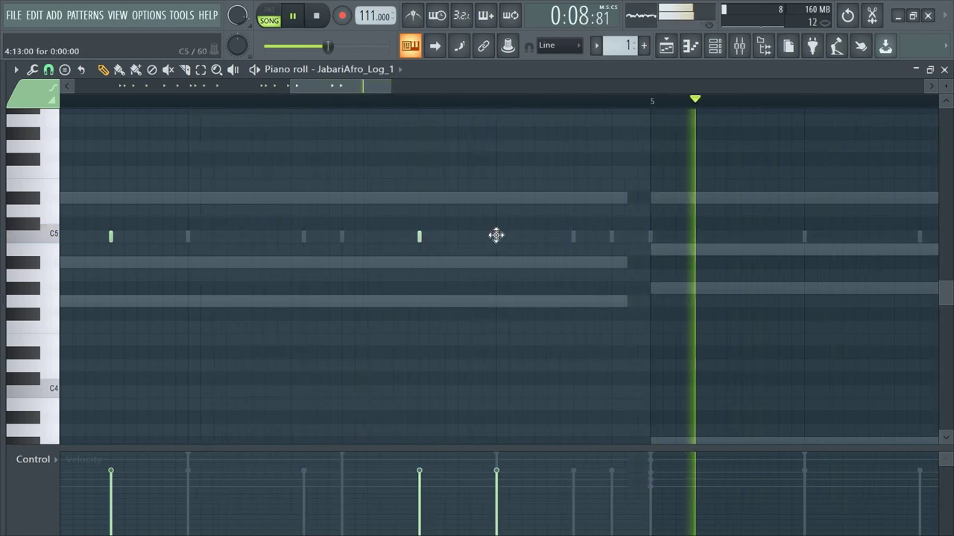
Step: Replace the C5 note on step 13 of bar four with one on step 12 and add another on step 14
right_click(497, 237)
click(458, 235)
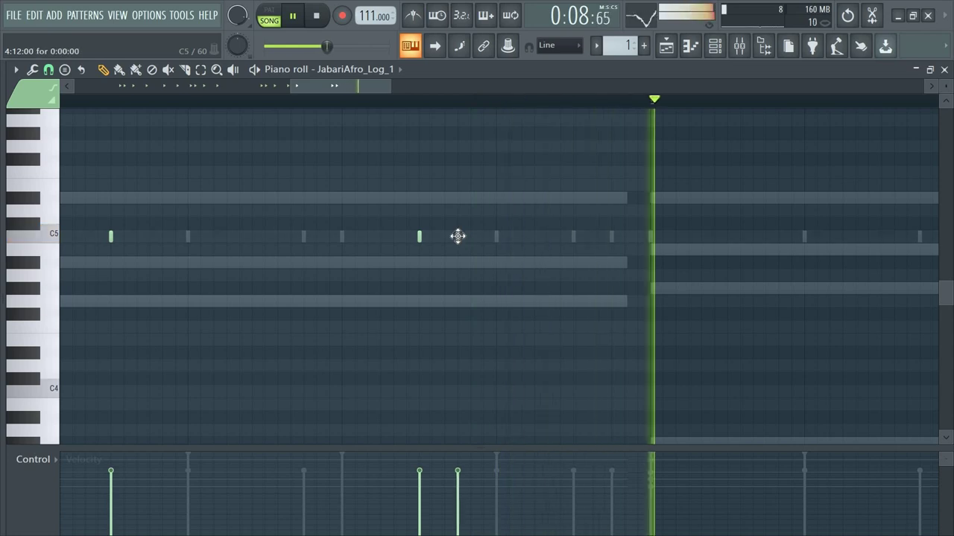
click(573, 236)
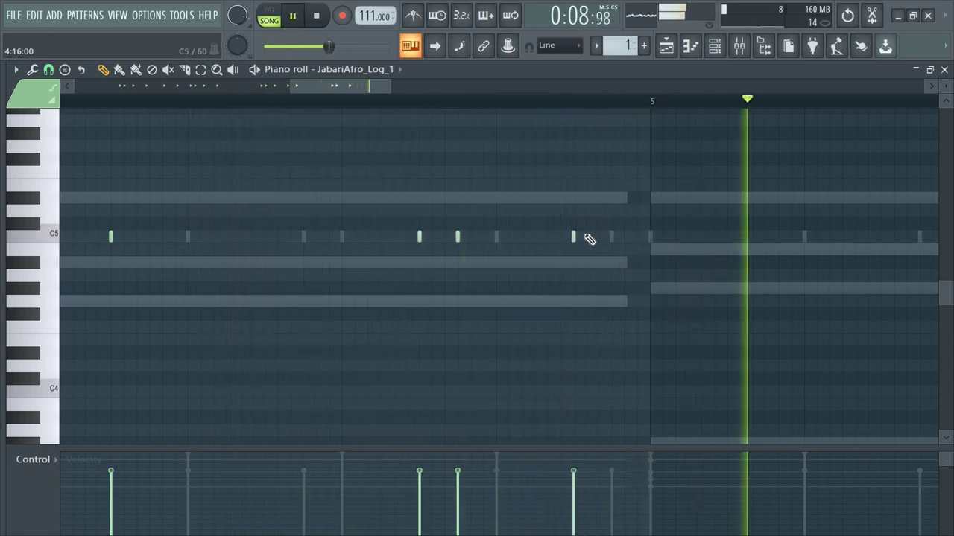
click(533, 236)
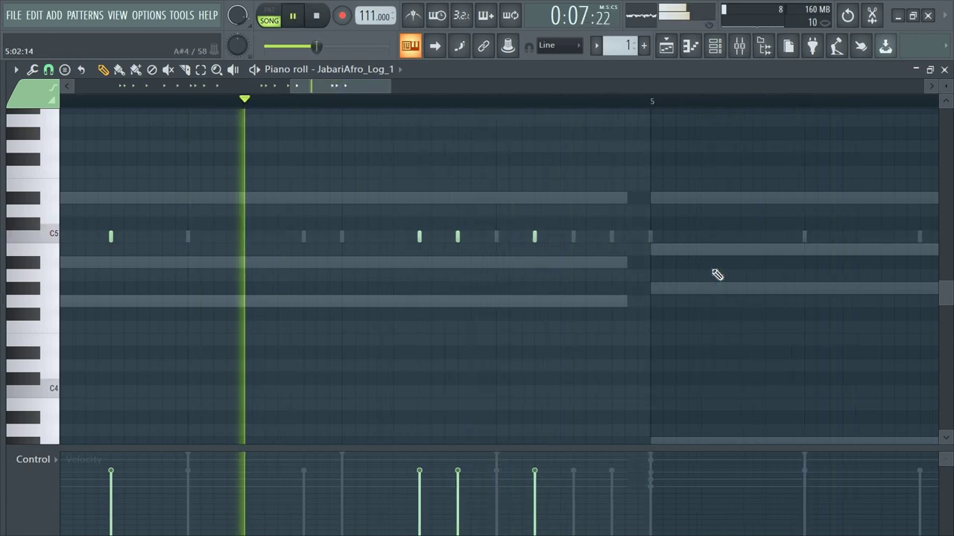
Step: Delete the C5 notes on steps 1 and 3 of bar four and replay the beat
drag(358, 85, 407, 90)
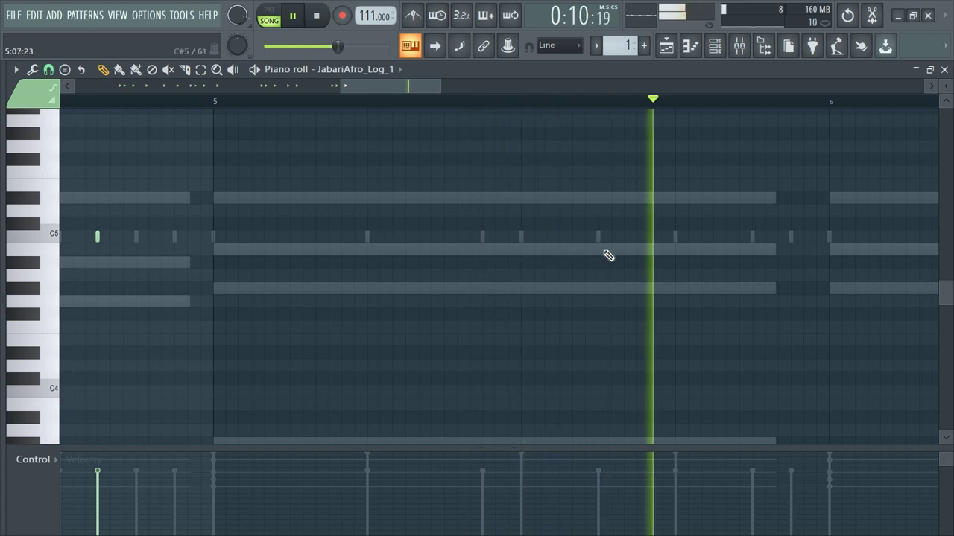
click(321, 19)
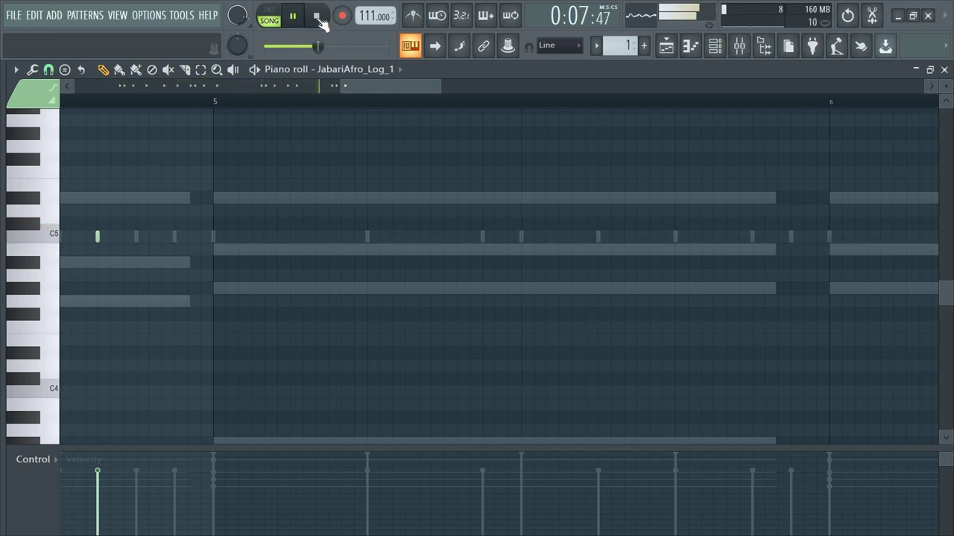
drag(412, 87, 317, 82)
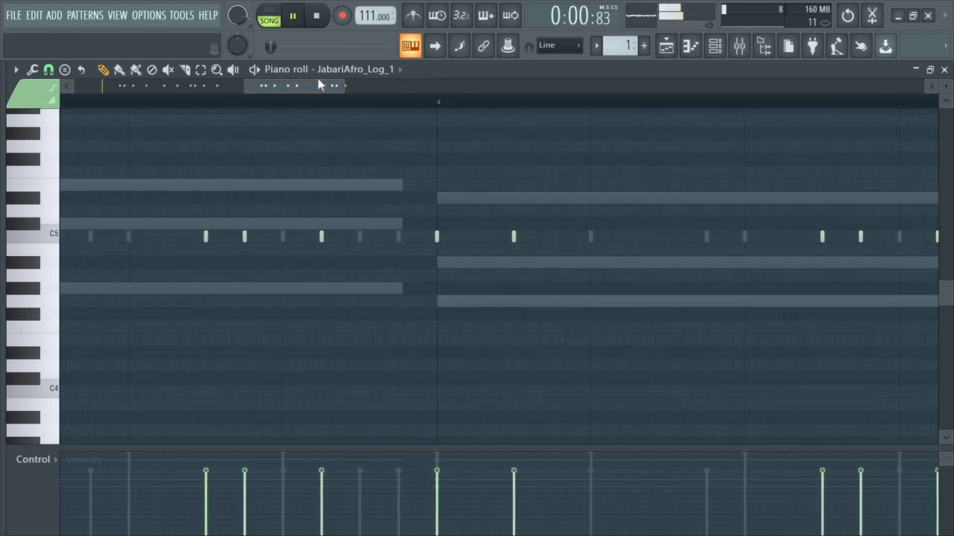
right_click(438, 237)
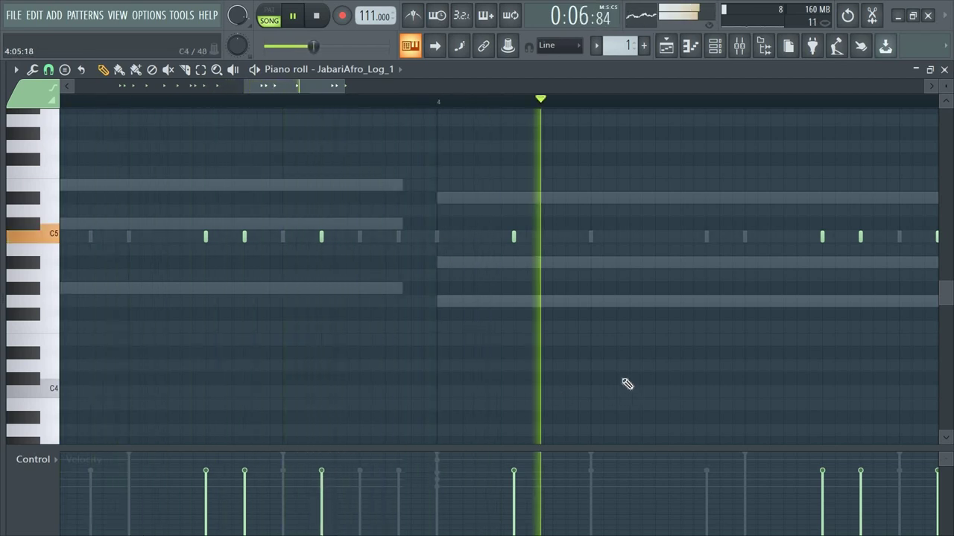
key(space)
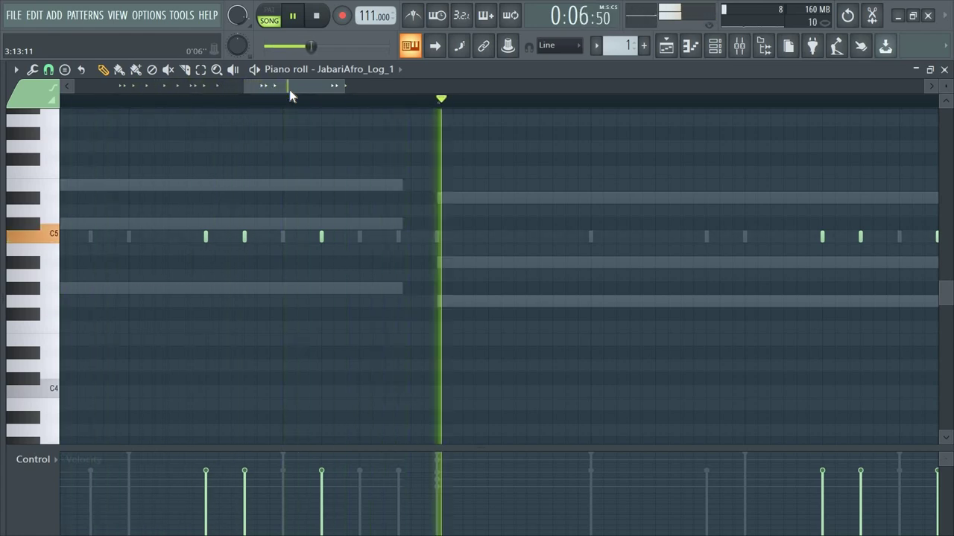
Step: Select the log drum notes in bars one to four, duplicate them into bars five to eight, and clear the selection
drag(296, 89, 191, 85)
drag(28, 119, 336, 128)
drag(442, 90, 726, 93)
click(200, 69)
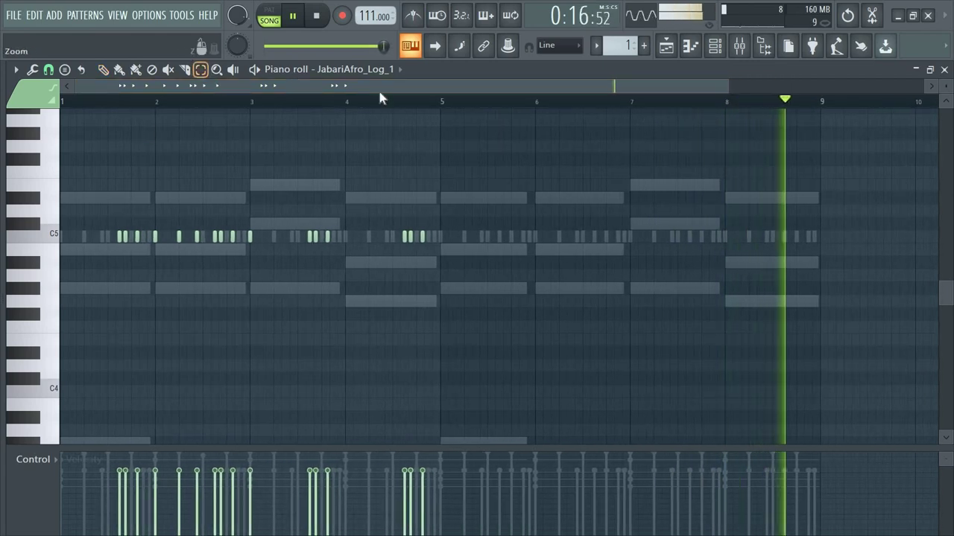
drag(443, 102, 58, 123)
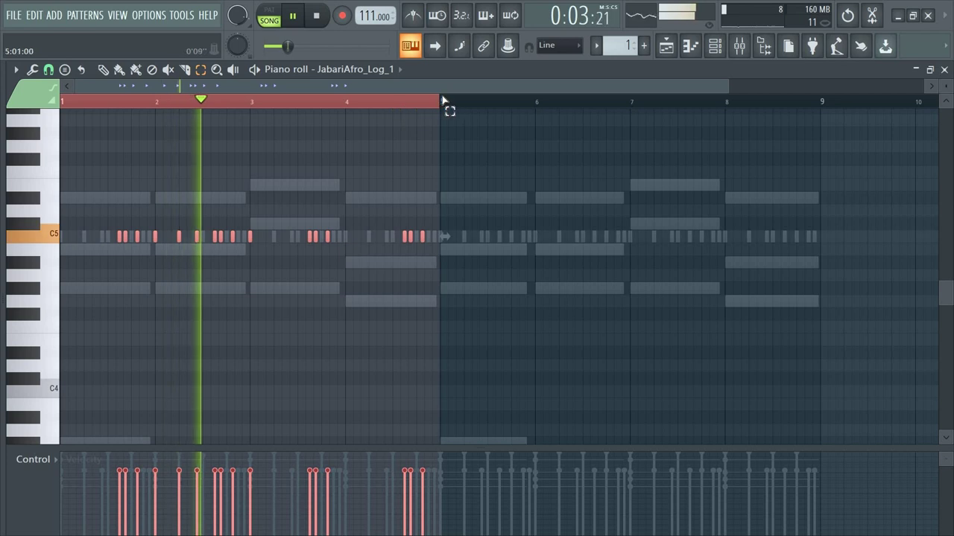
drag(443, 102, 230, 106)
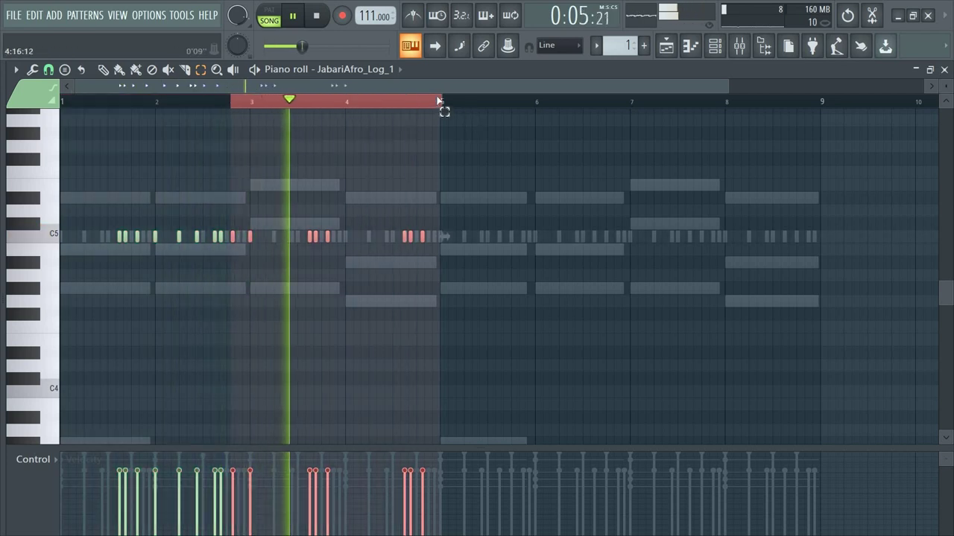
drag(443, 102, 6, 117)
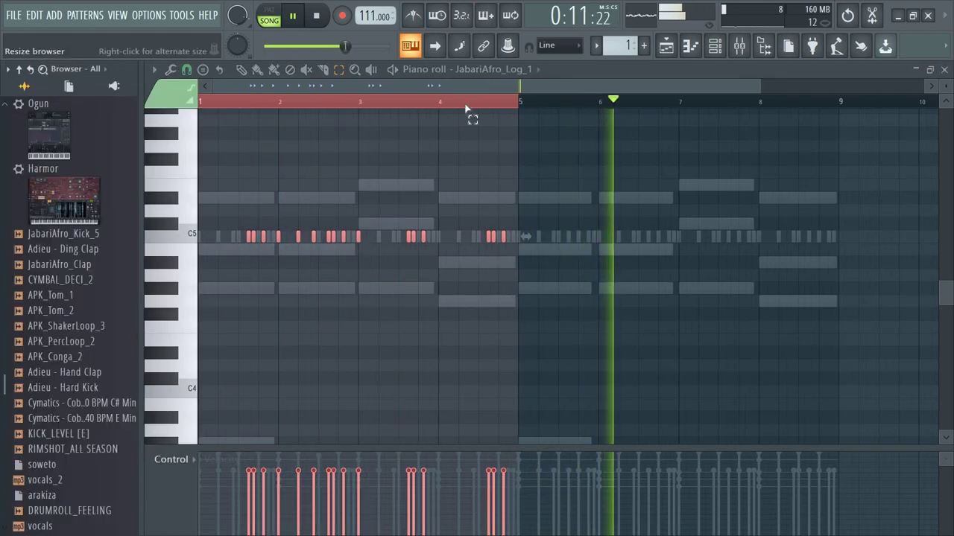
key(ctrl+Right)
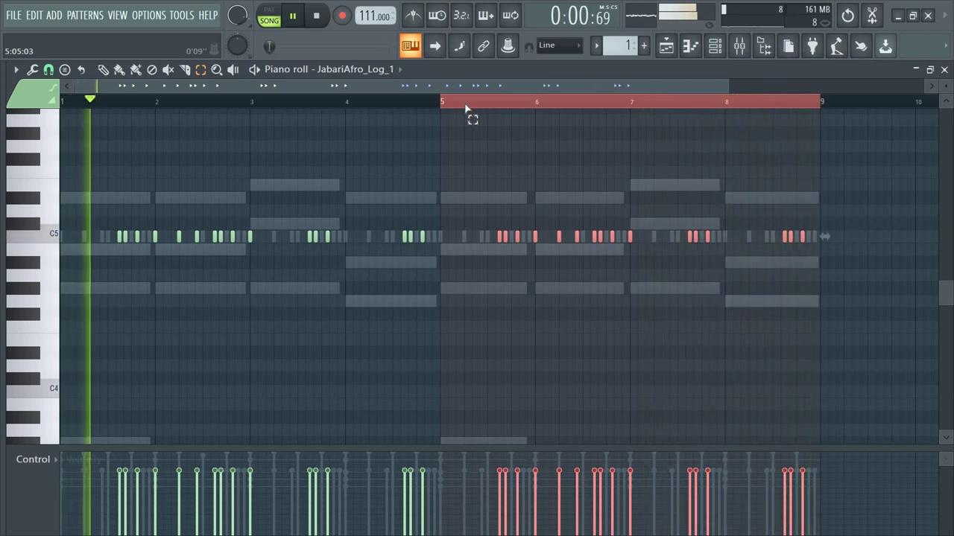
key(ctrl+d)
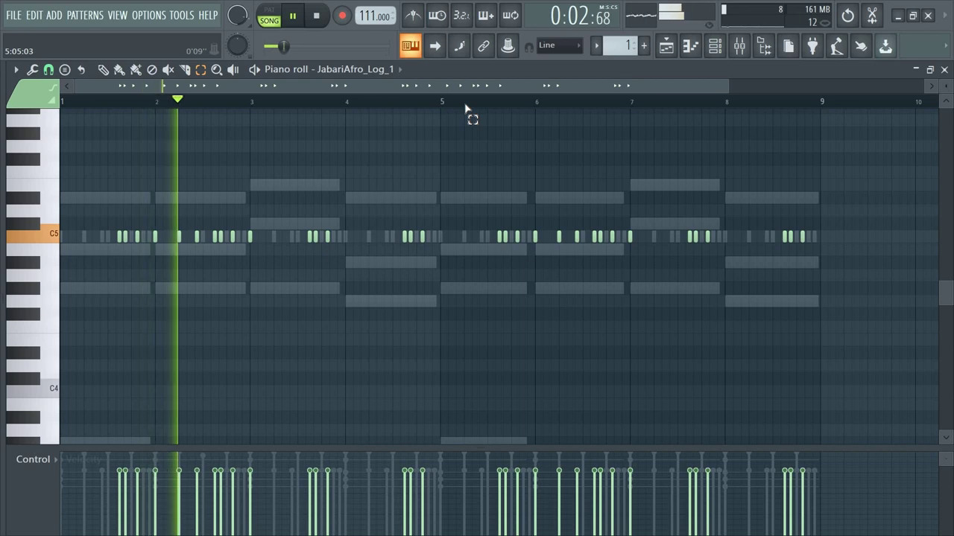
Step: Stop playback, show the channel rack and expand the Packs folder in the browser
click(714, 45)
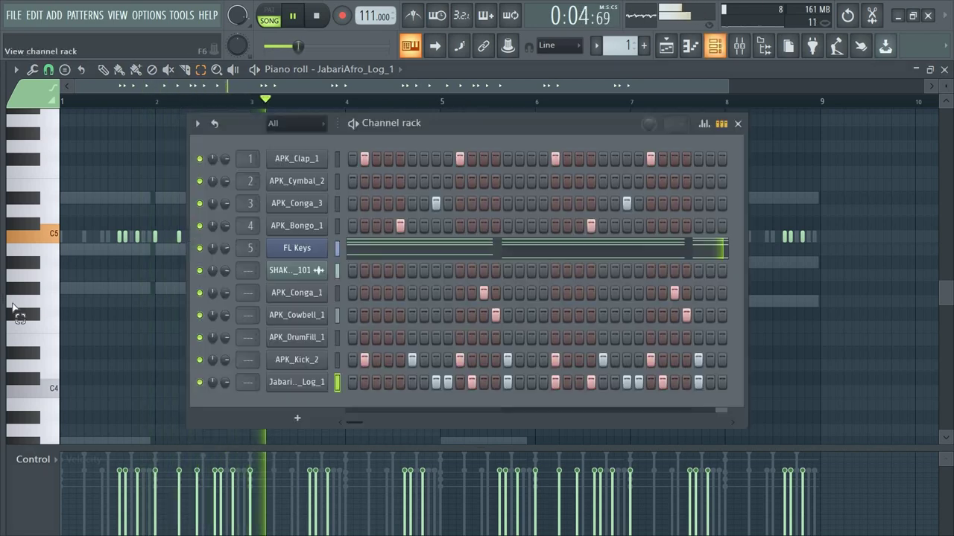
key(space)
key(alt+F8)
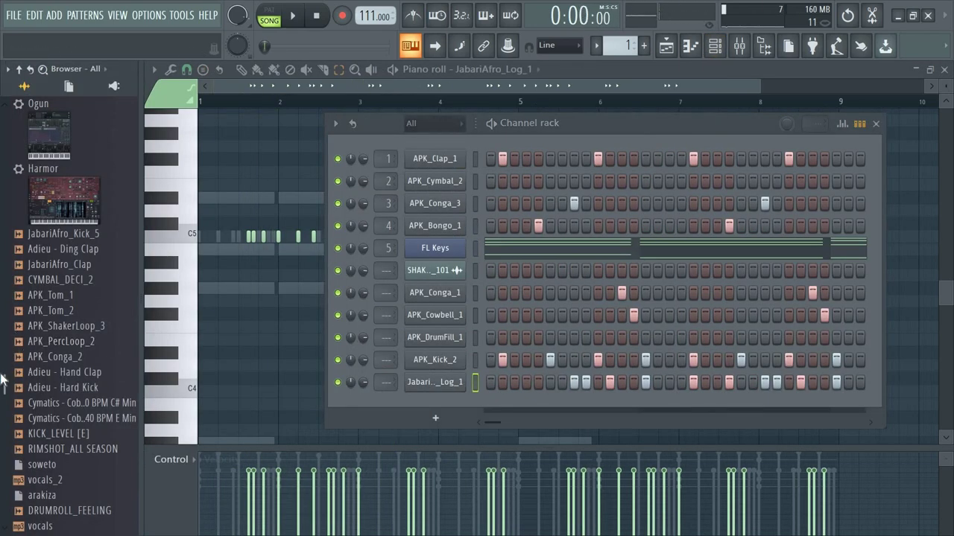
scroll(3, 380, down, 6)
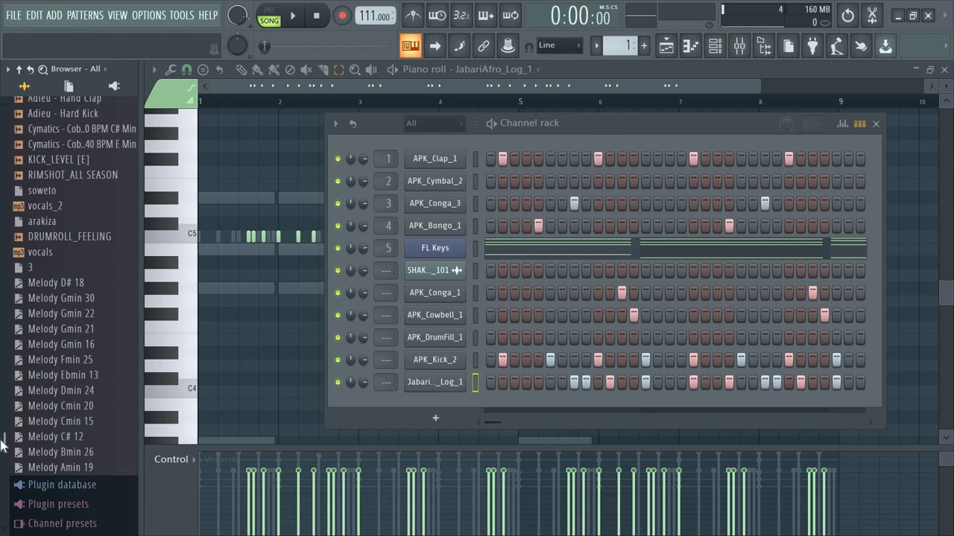
drag(3, 445, 4, 511)
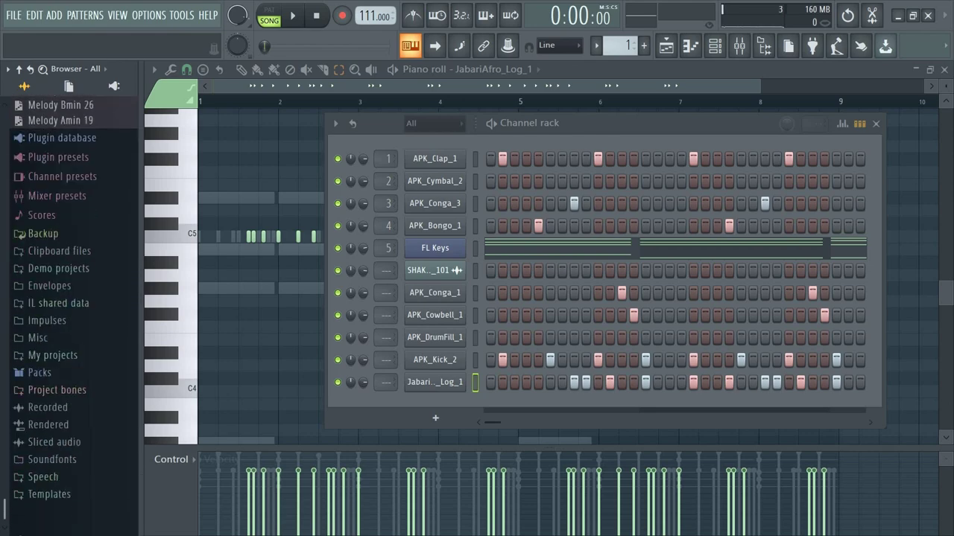
scroll(37, 443, up, 2)
click(31, 407)
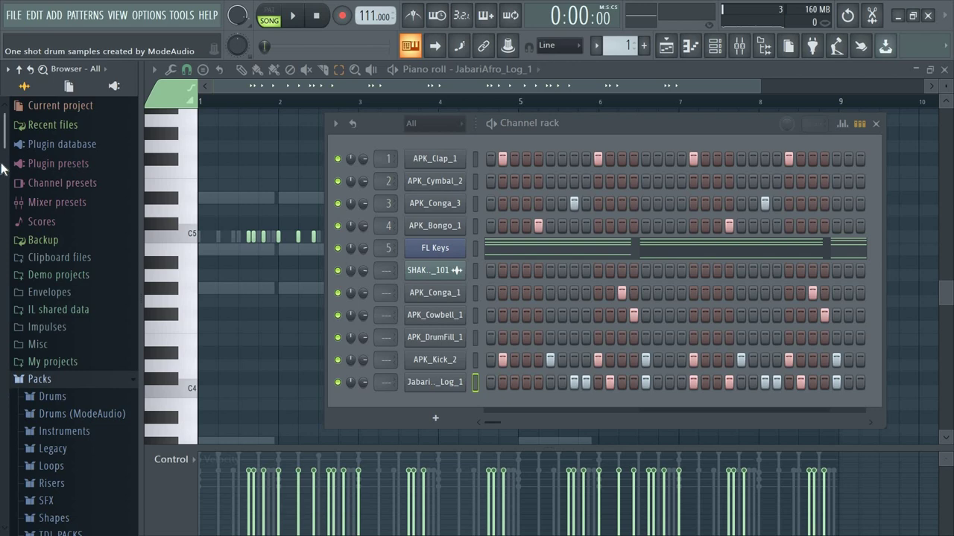
Step: Add the APK_Aaaiii sample from TDL PACKS as a new channel below the log drum
scroll(29, 447, down, 5)
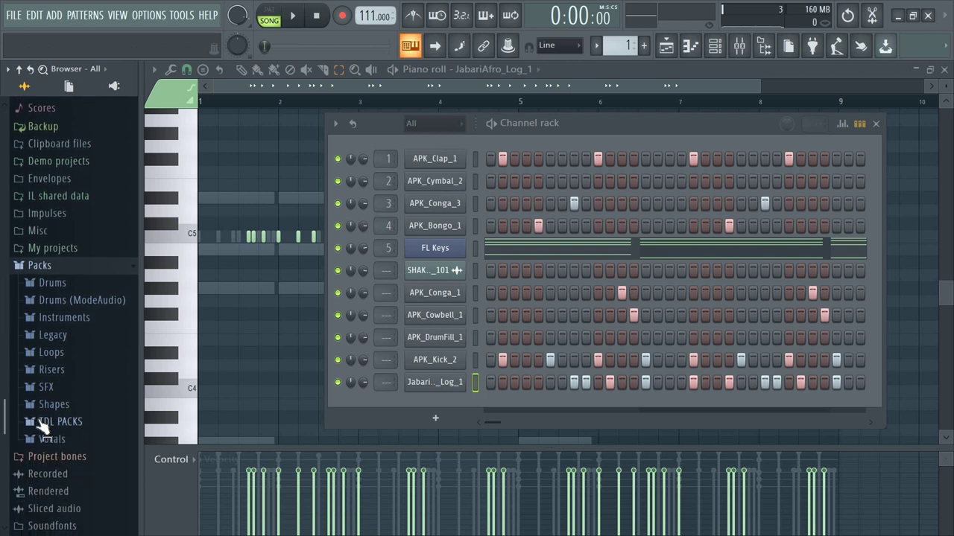
click(45, 480)
scroll(11, 335, up, 1)
drag(3, 167, 2, 256)
scroll(2, 253, up, 4)
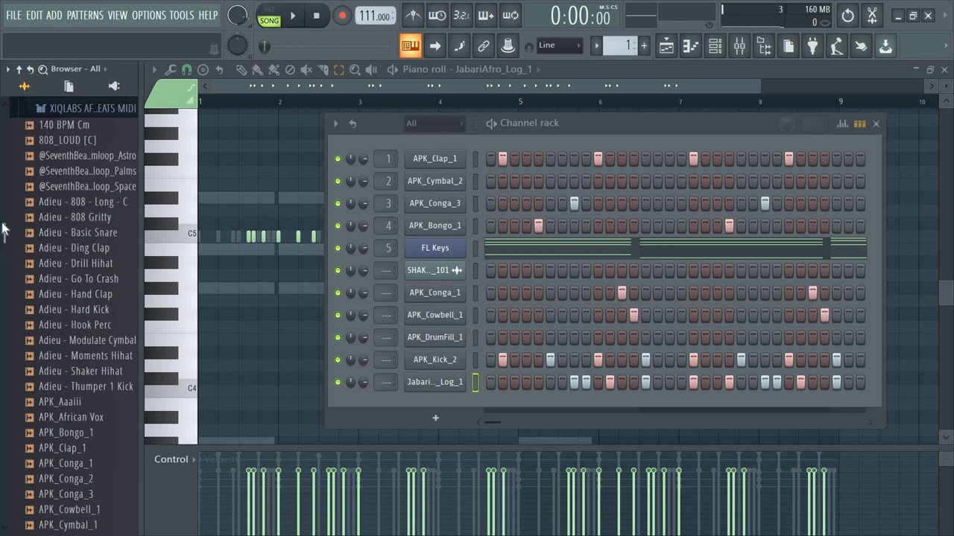
scroll(2, 253, down, 4)
scroll(3, 254, down, 2)
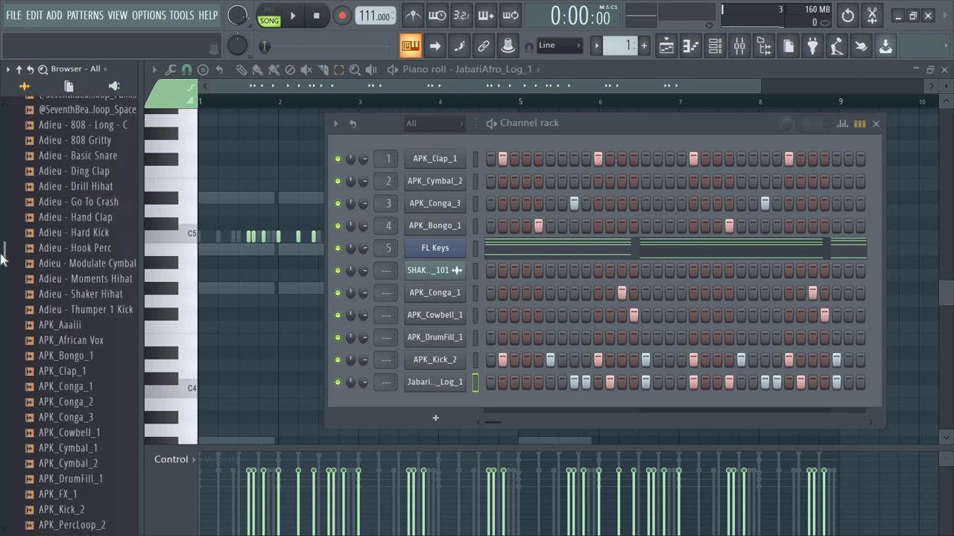
drag(324, 418, 303, 405)
Step: Enable Cut itself for the APK_Aaaiii channel and check its sample settings
right_click(303, 405)
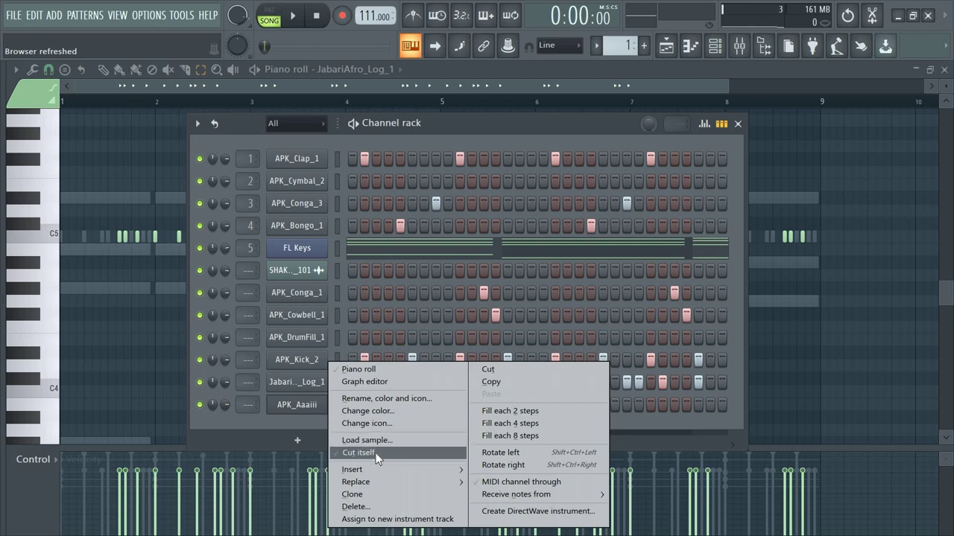
click(376, 453)
click(292, 403)
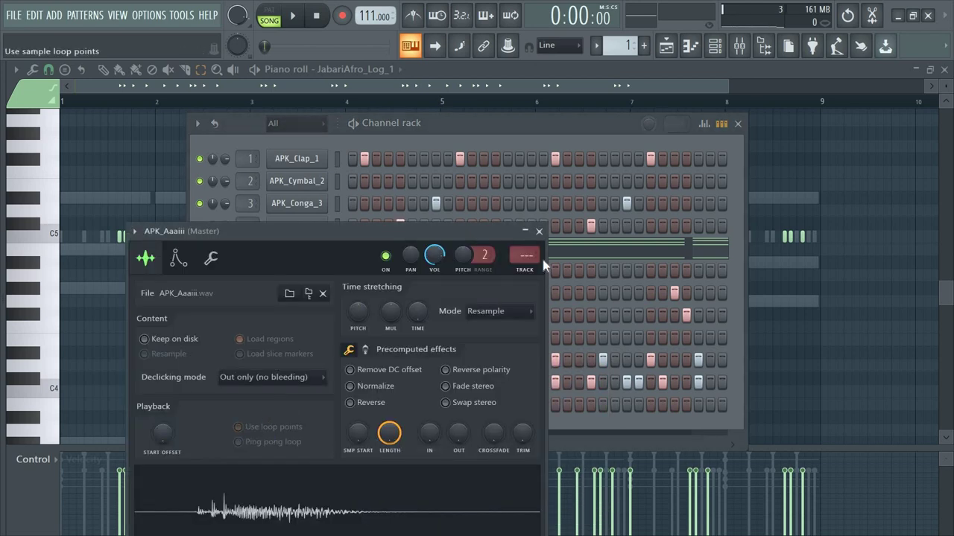
click(539, 232)
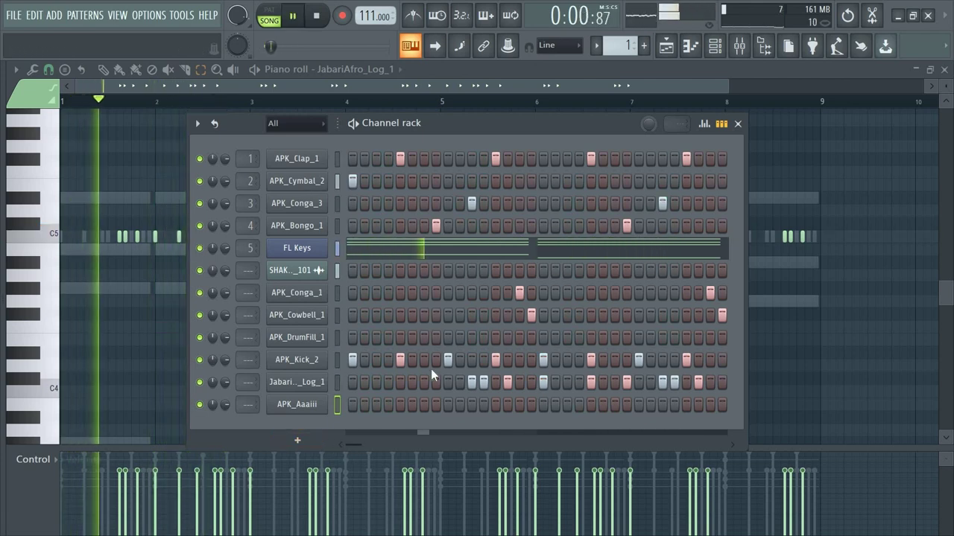
Step: Place an APK_Aaaiii hit on step 3, removing the trial hit on step 5, and replay the beat
click(399, 409)
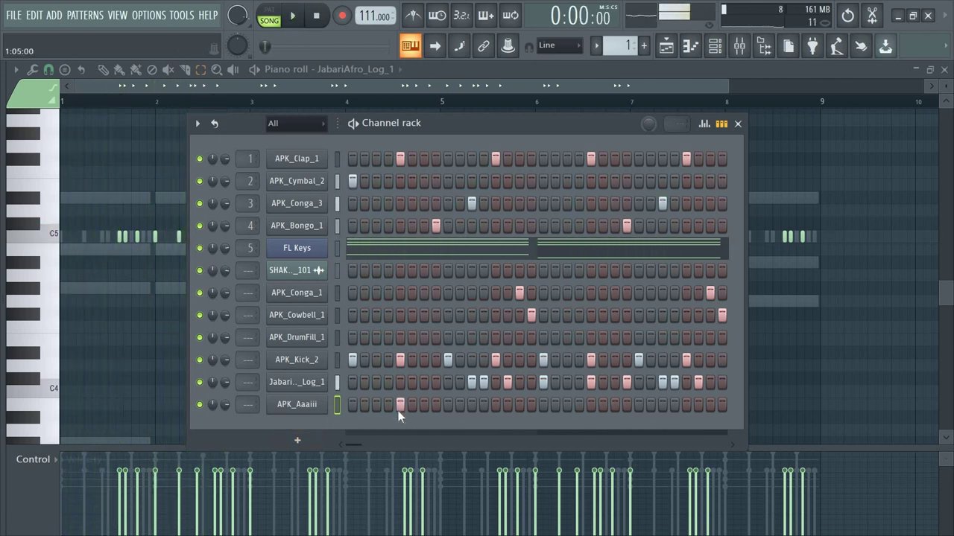
key(space)
key(space)
click(401, 407)
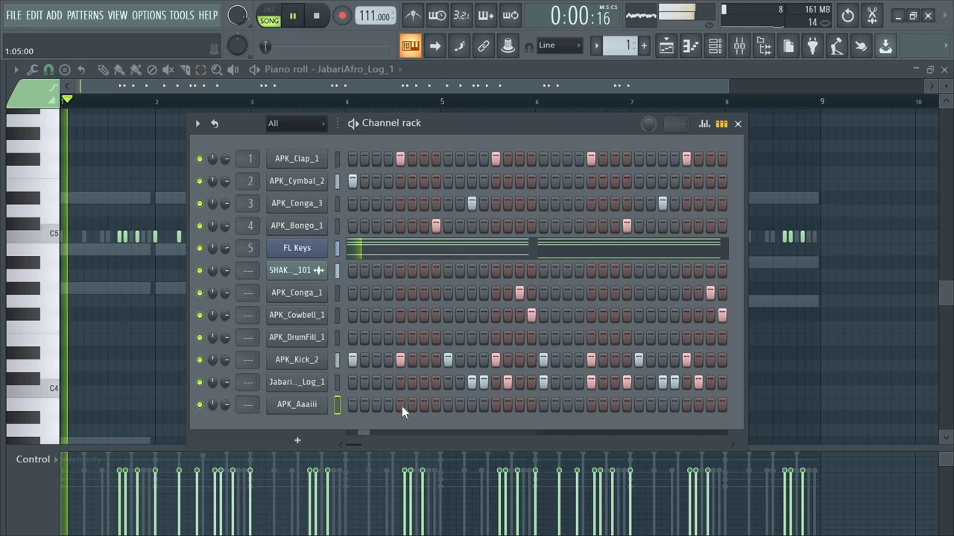
click(376, 405)
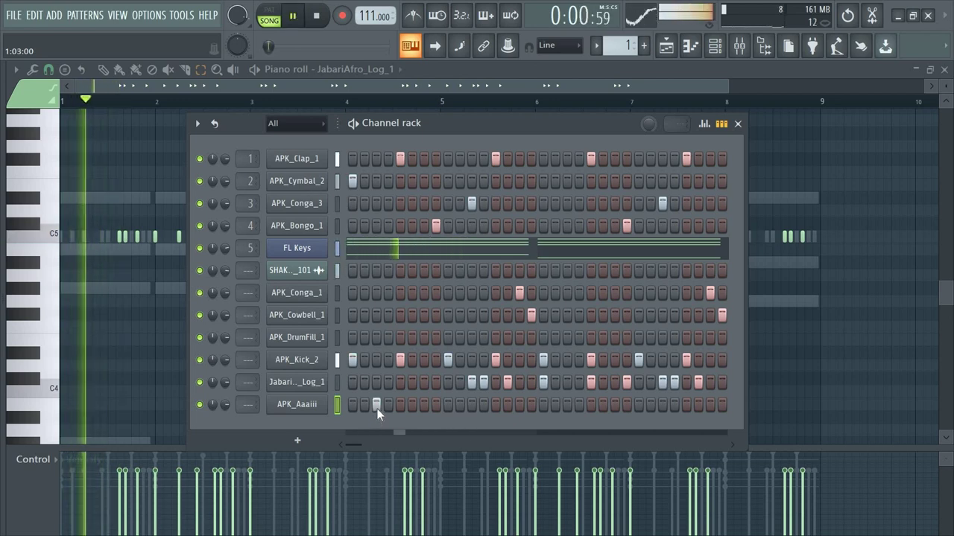
key(space)
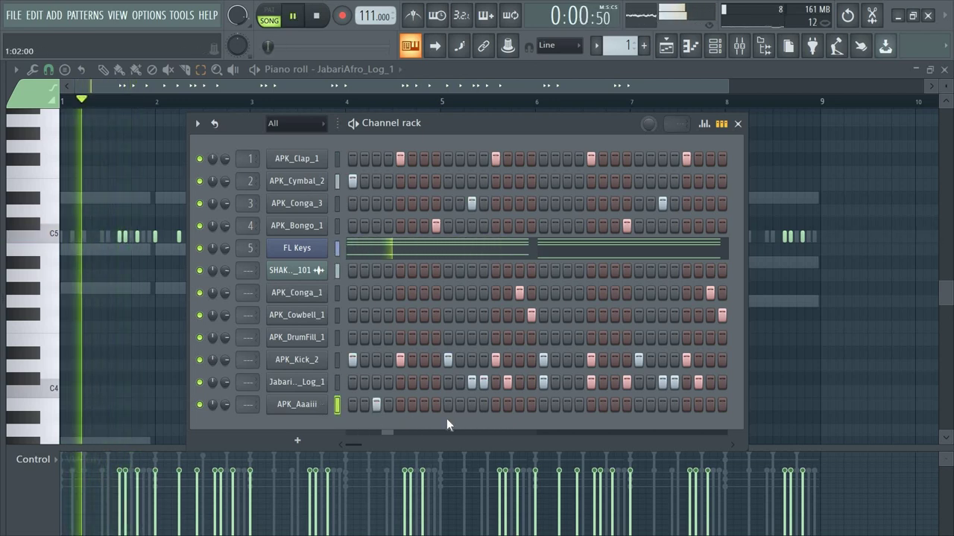
Step: Try an APK_Aaaiii hit on step 10, remove it and replay the beat from the start
click(459, 406)
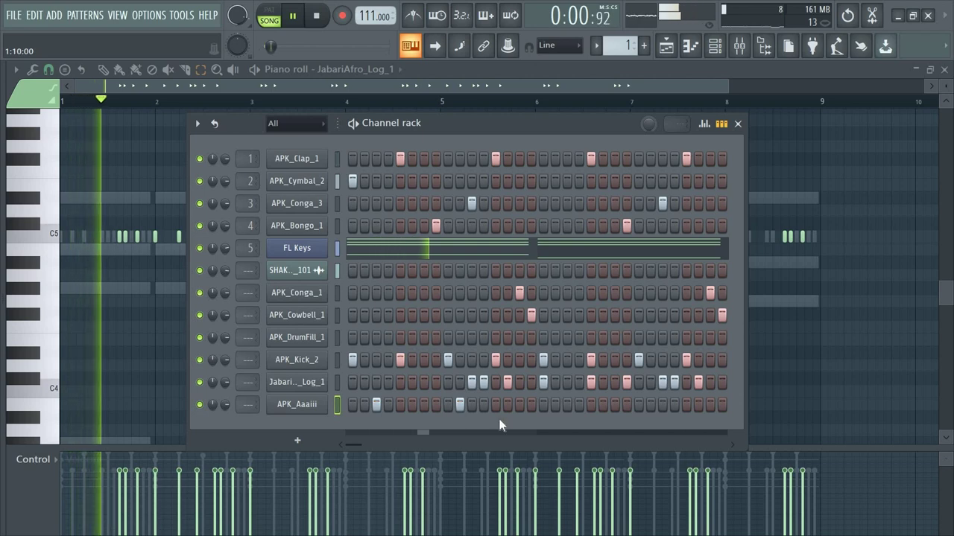
click(455, 404)
key(space)
key(space)
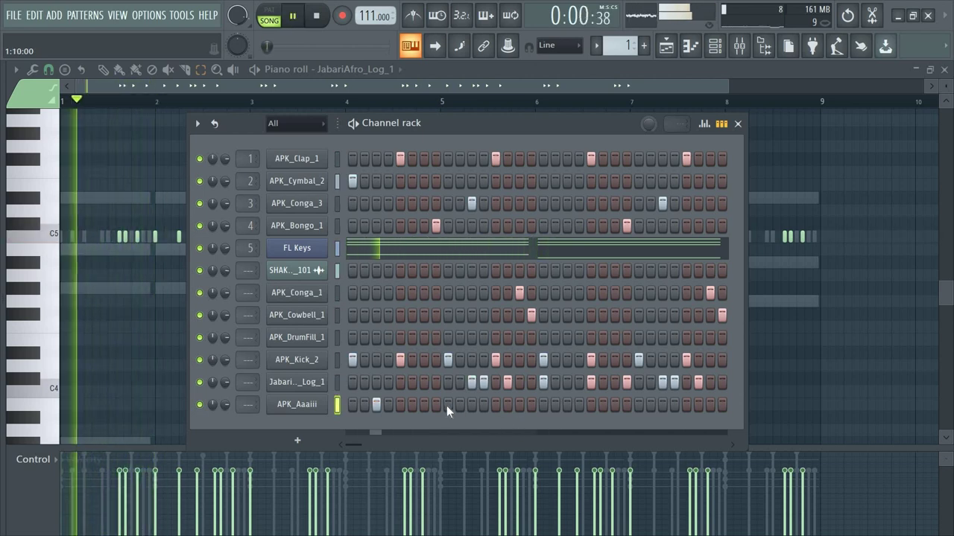
key(space)
key(space)
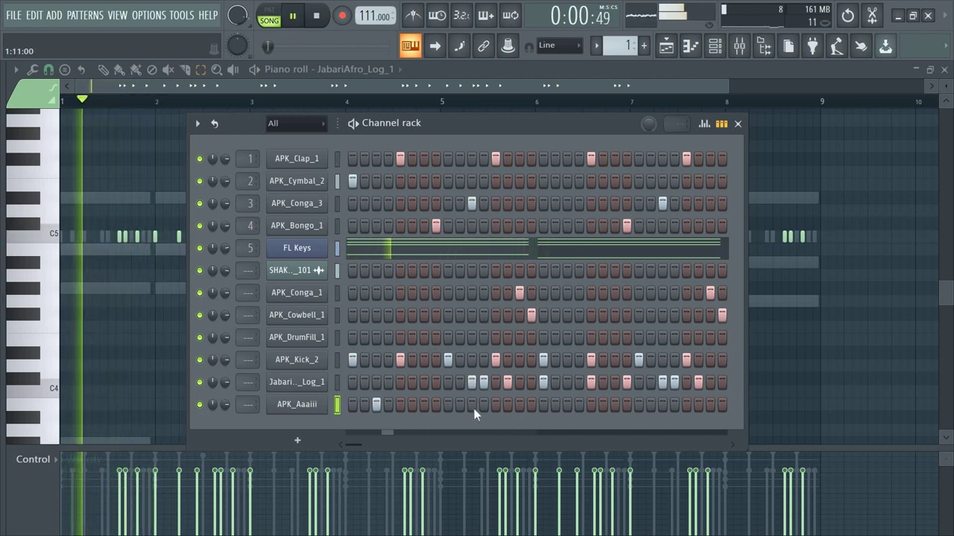
Step: Place APK_Aaaiii hits on steps 12 and 19, removing the trial hit on step 11
click(473, 406)
key(space)
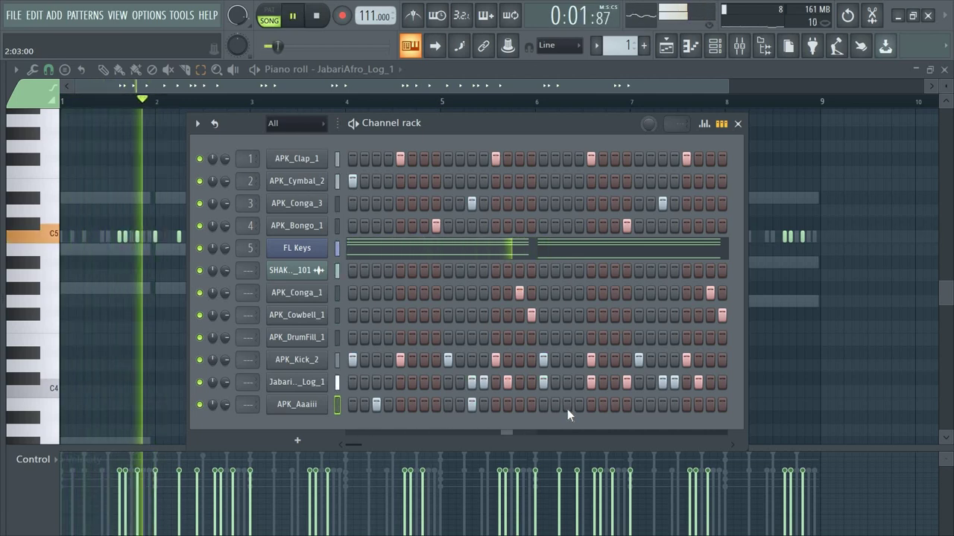
click(567, 406)
key(space)
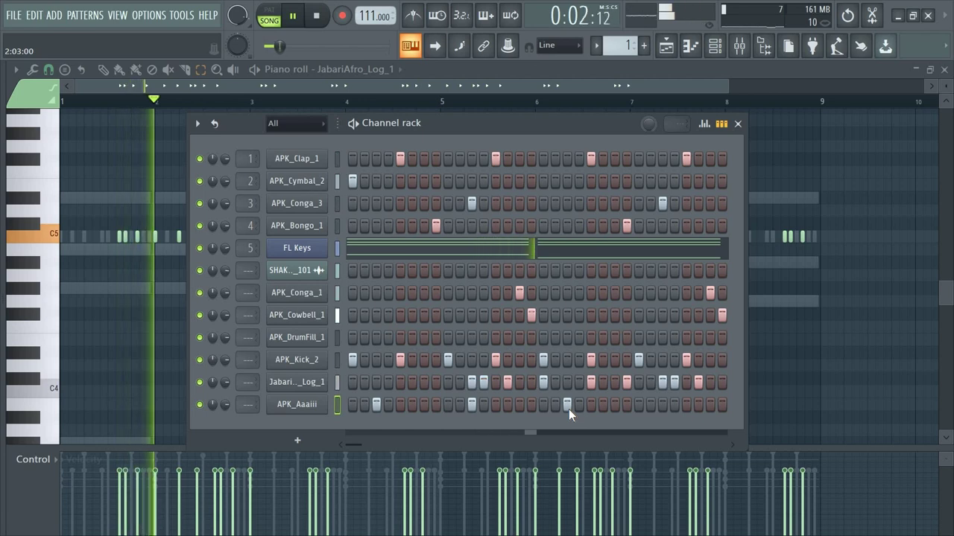
click(484, 405)
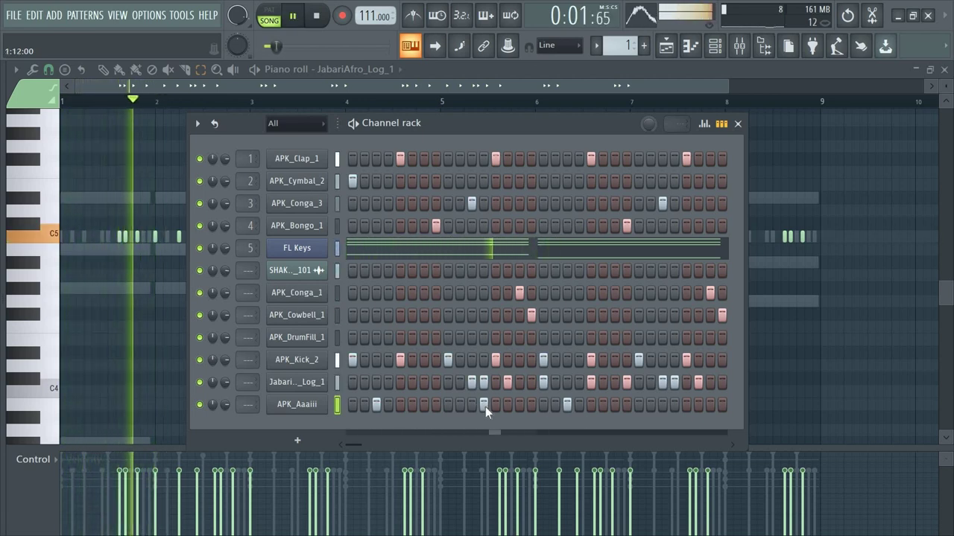
Step: Remove the APK_Aaaiii hit on step 12, then replay the beat while trying hits on steps 18 and 20
click(483, 406)
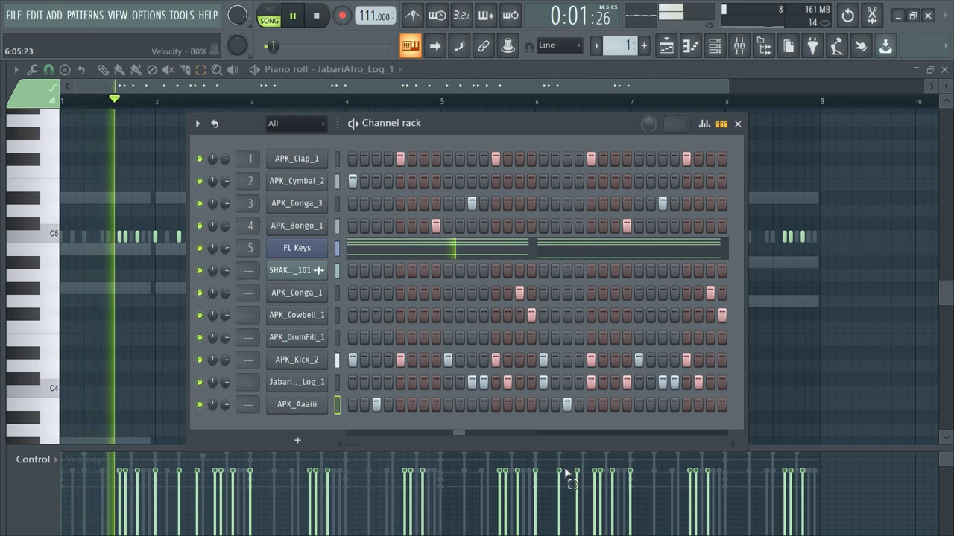
click(555, 405)
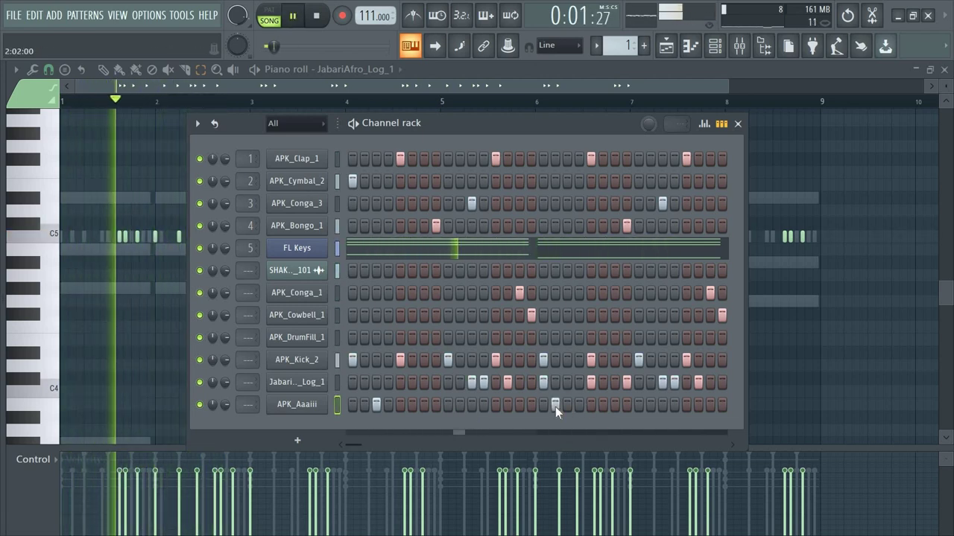
click(555, 406)
key(space)
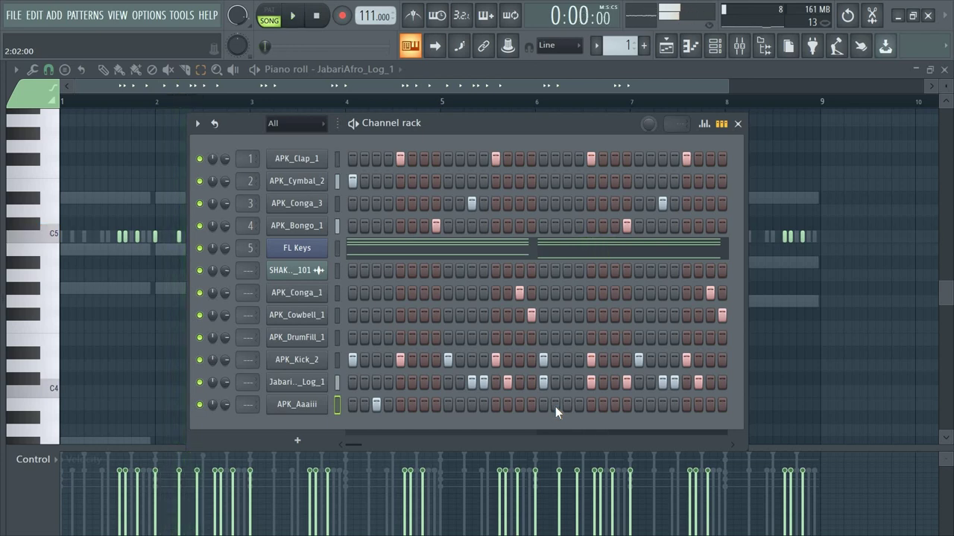
key(space)
click(578, 405)
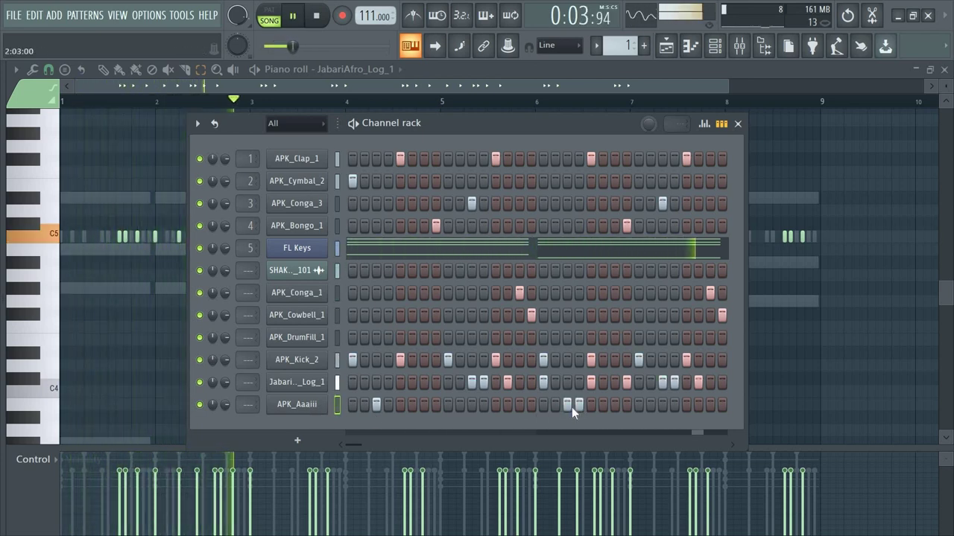
Step: Check the APK_Aaaiii channel's sample settings and try an APK_Kick_2 hit on step 3
click(296, 406)
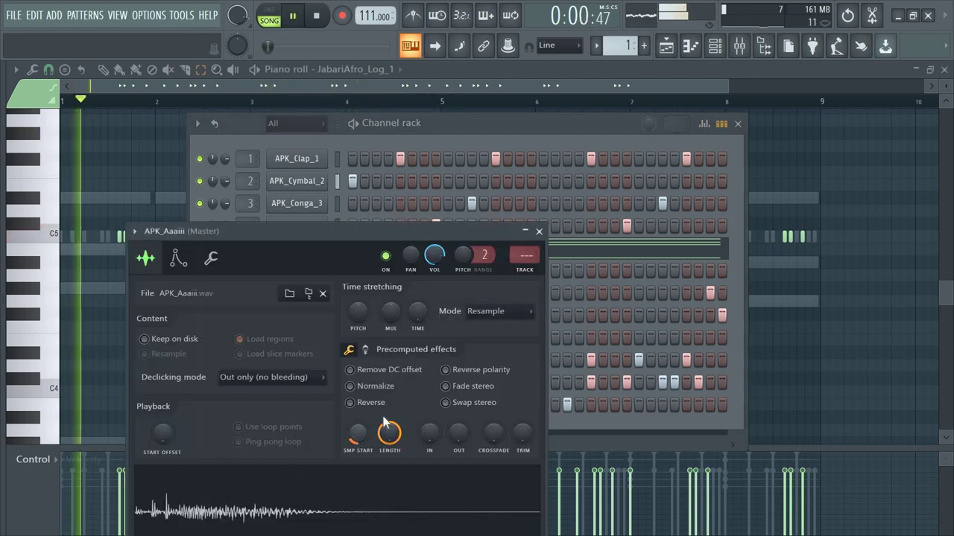
click(539, 232)
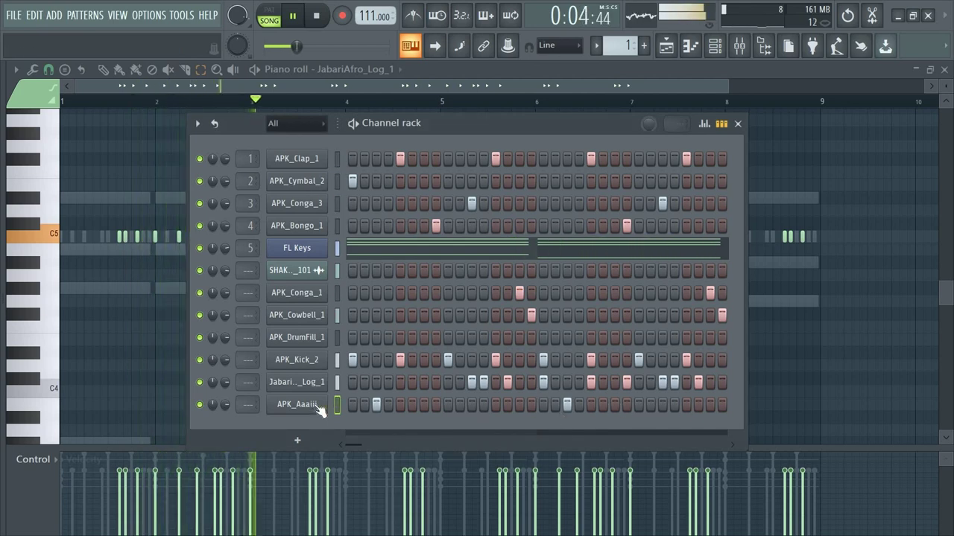
right_click(320, 360)
click(376, 361)
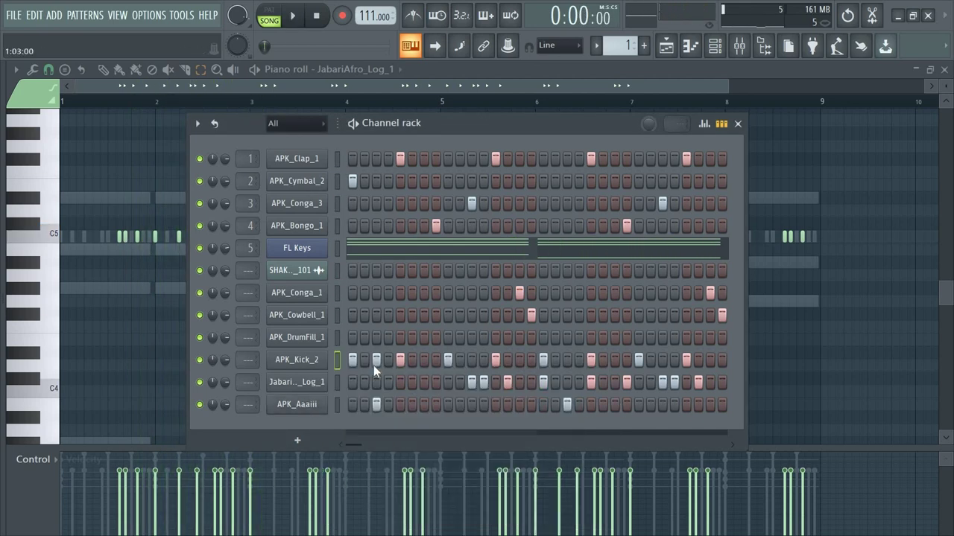
Step: Duplicate the bar 1 APK_Aaaiii hit into each of the eight bars in its piano roll and play the beat
right_click(316, 405)
click(361, 367)
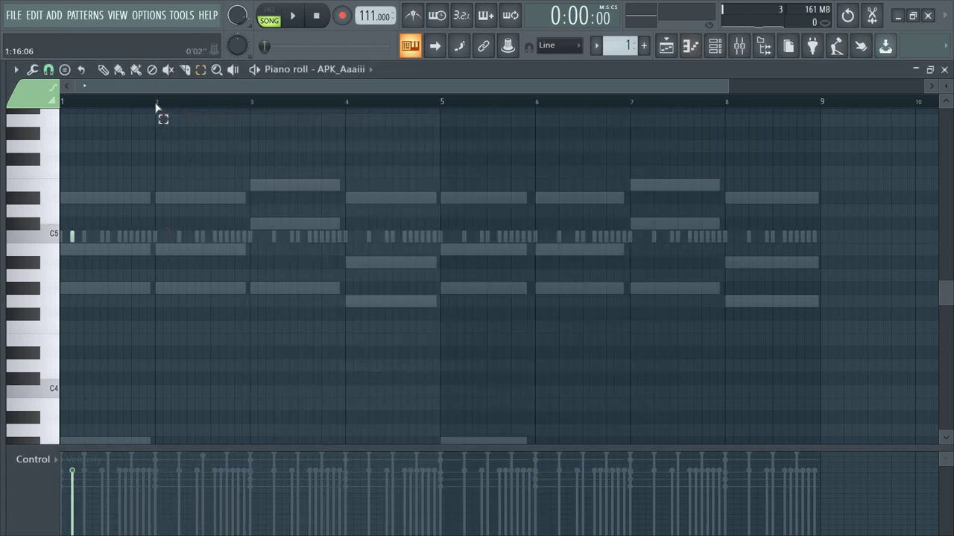
drag(124, 99, 61, 98)
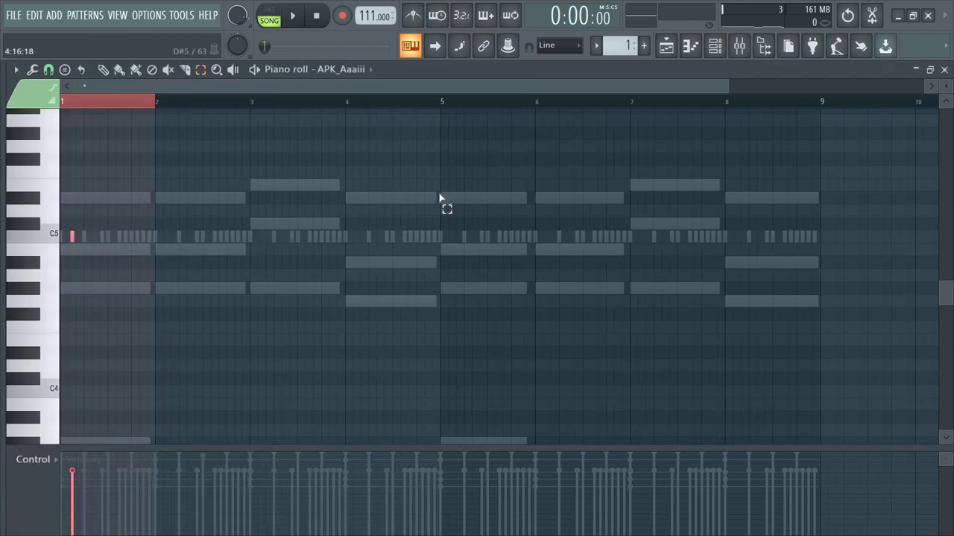
key(space)
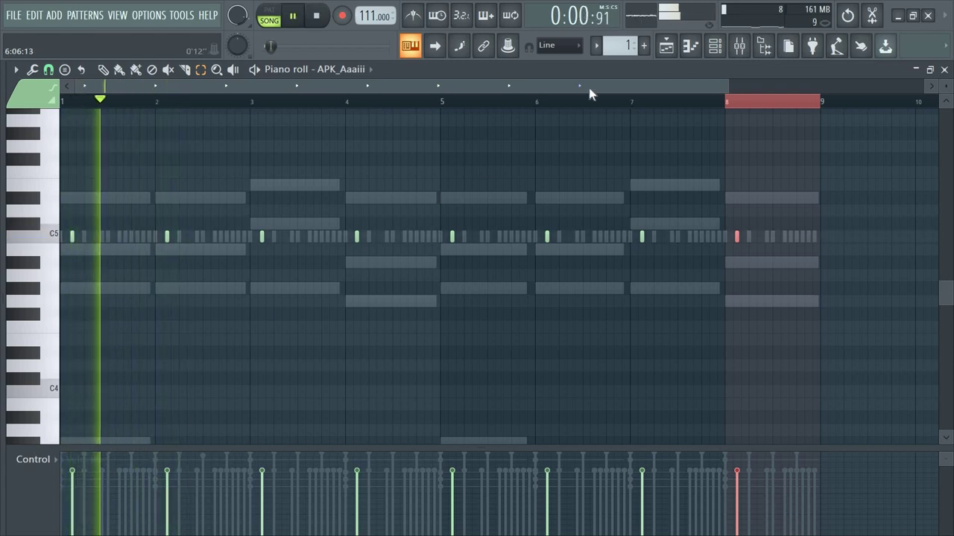
Step: Show the APK_Kick_2 notes in the piano roll and clear the time selection over bar 8
click(364, 70)
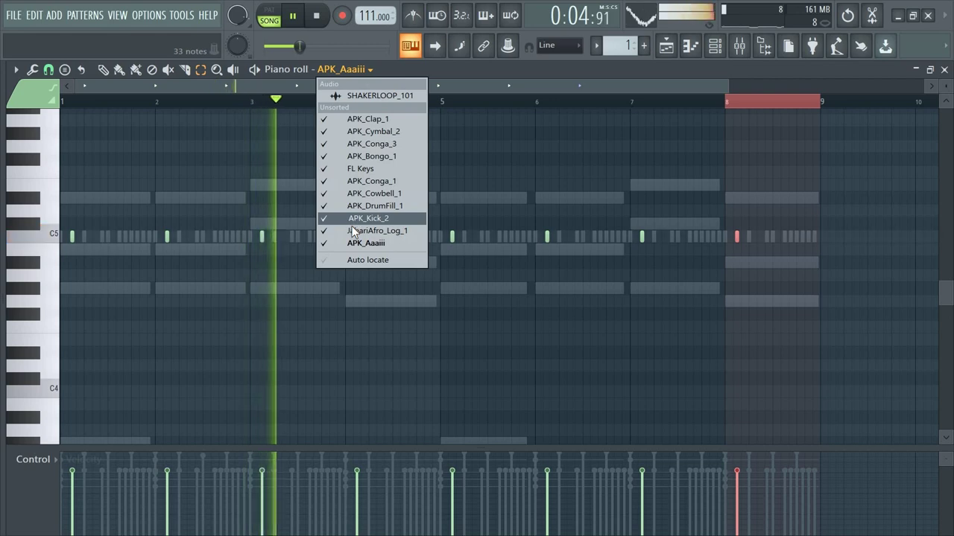
click(368, 217)
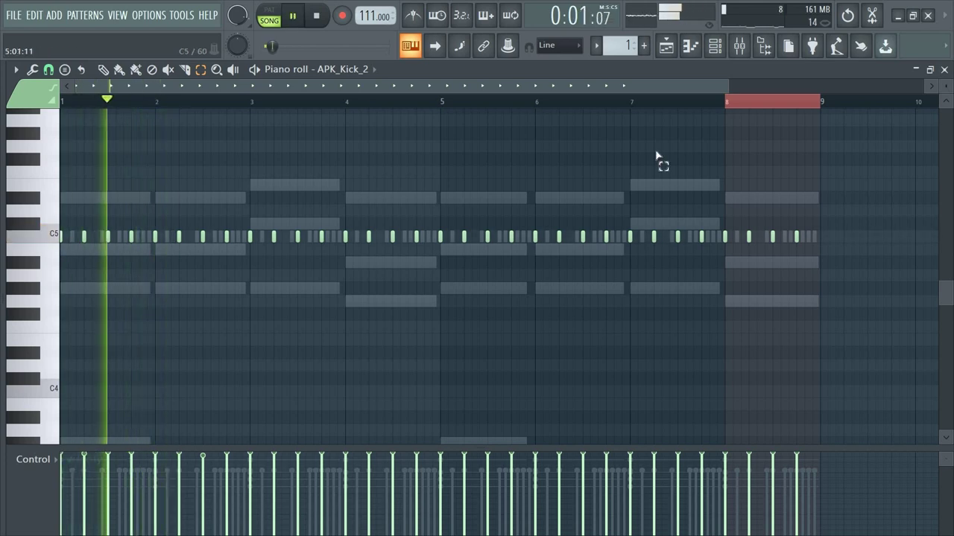
double_click(757, 108)
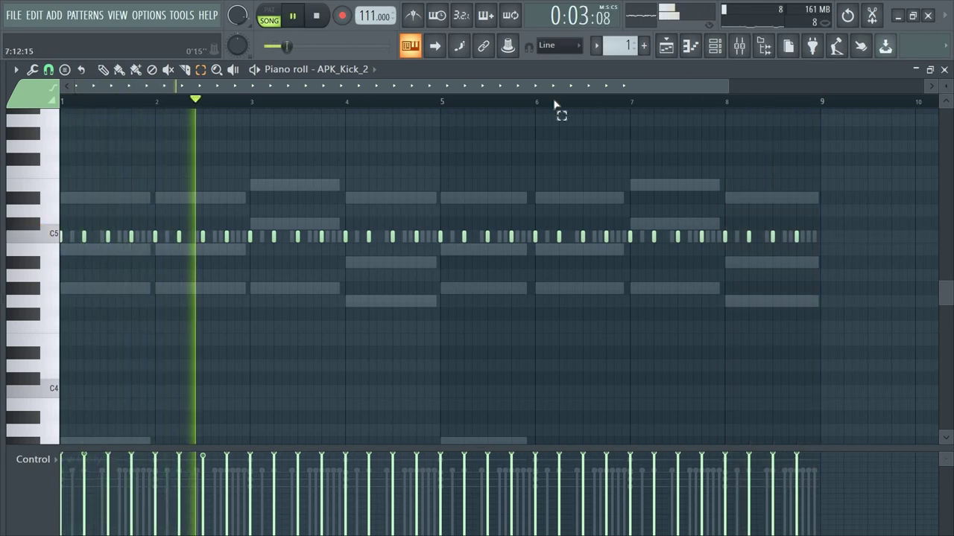
Step: Add the APK_African Vox sample as a new channel below APK_Aaaiii and enable Cut itself for it
click(714, 46)
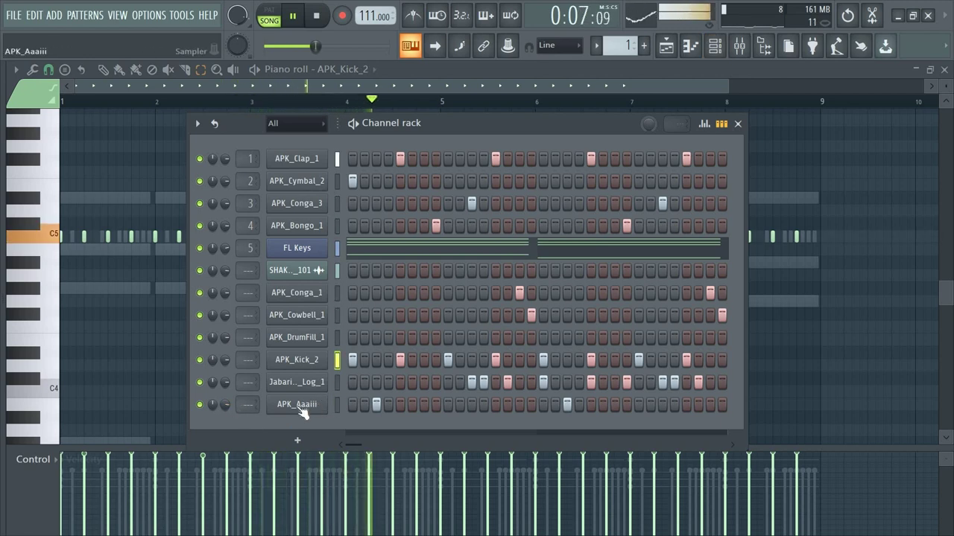
mouse_move(36, 422)
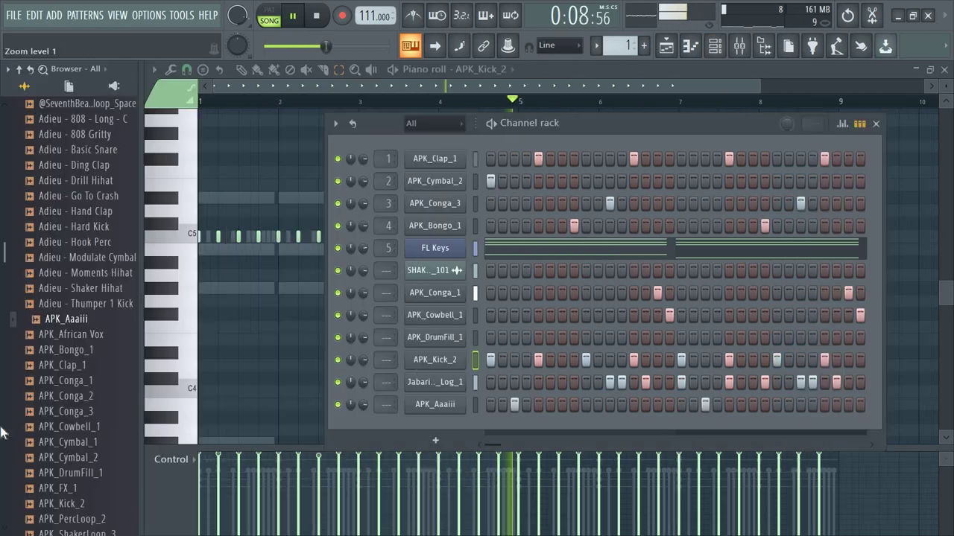
key(space)
click(84, 335)
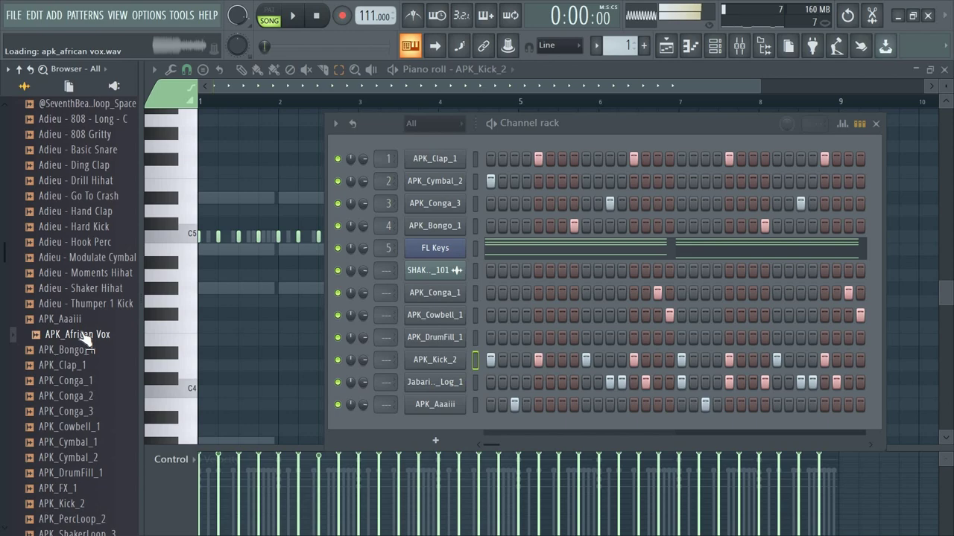
drag(84, 335, 299, 422)
right_click(299, 423)
click(335, 454)
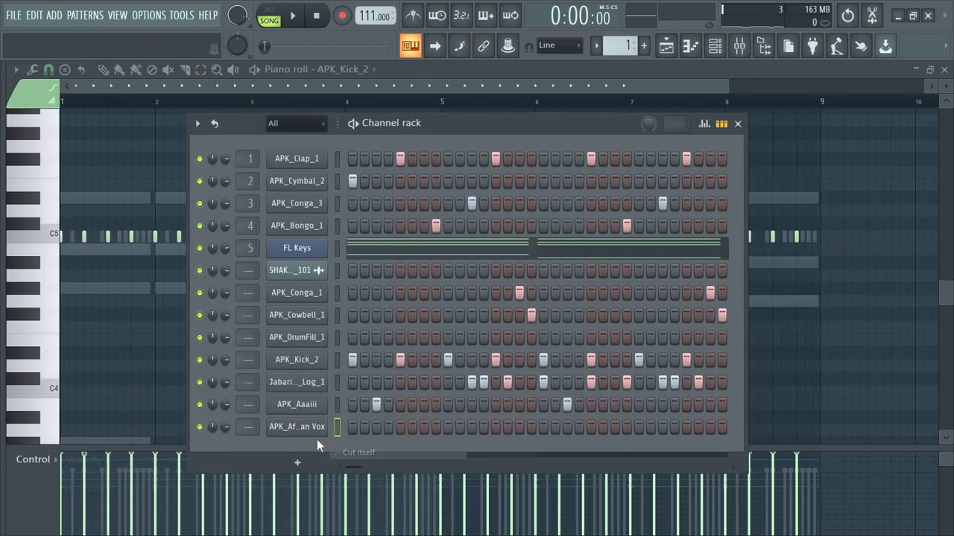
Step: Add a short quick fade in to the APK_African Vox sample and start playing the beat
click(313, 431)
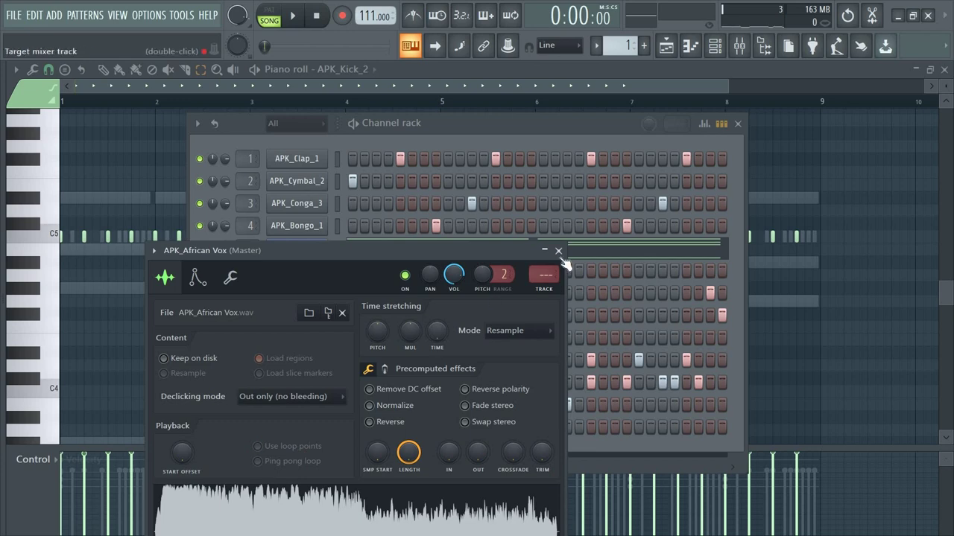
drag(449, 454, 449, 440)
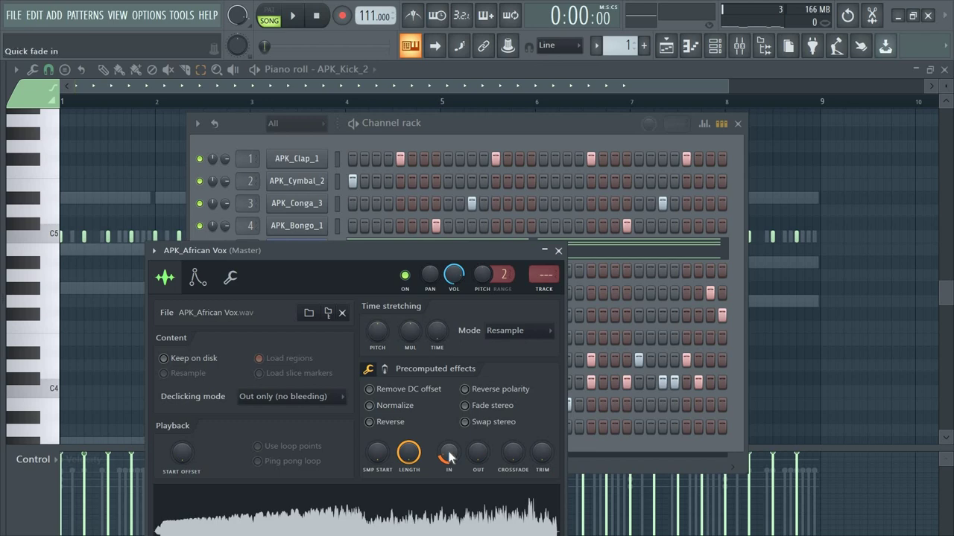
key(space)
click(558, 250)
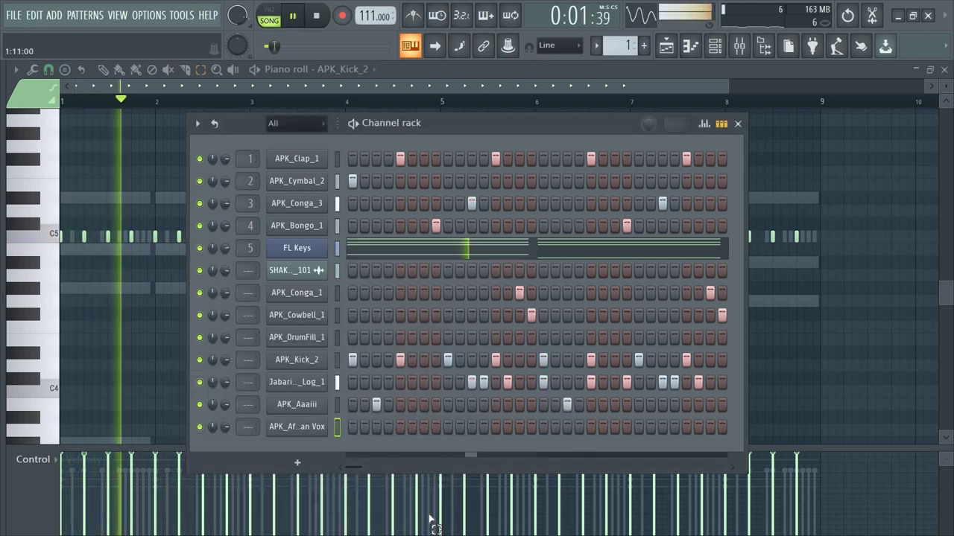
Step: Place an APK_African Vox hit on step 3, removing the trial hit on step 1
click(352, 427)
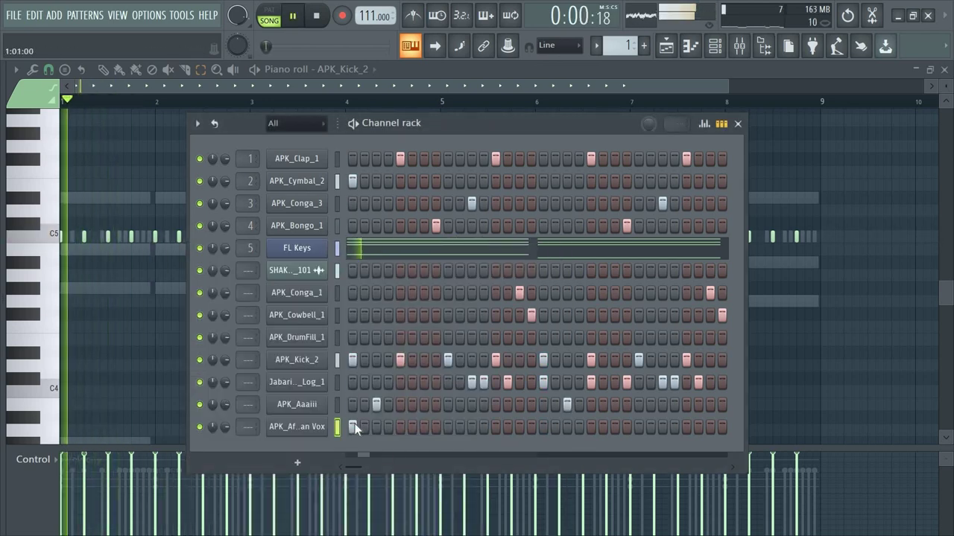
click(353, 427)
click(376, 427)
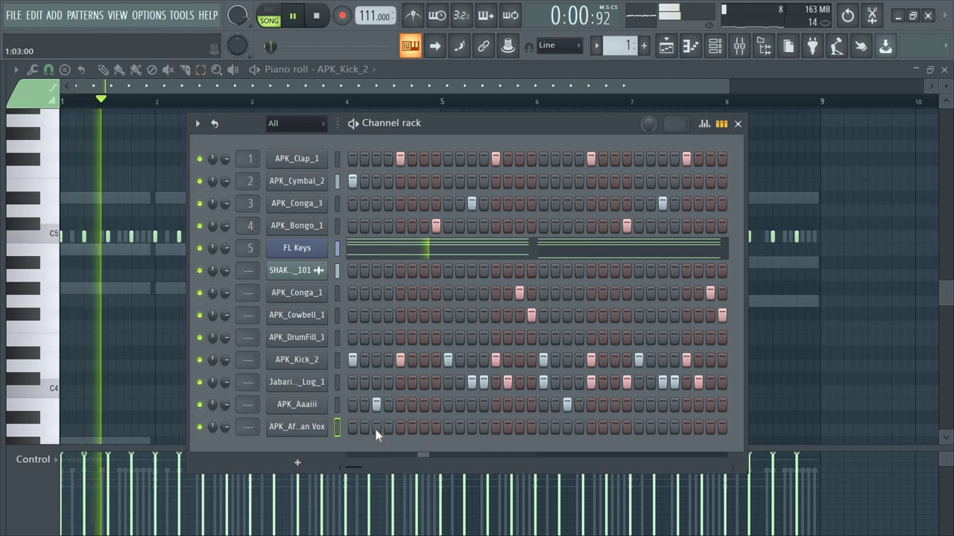
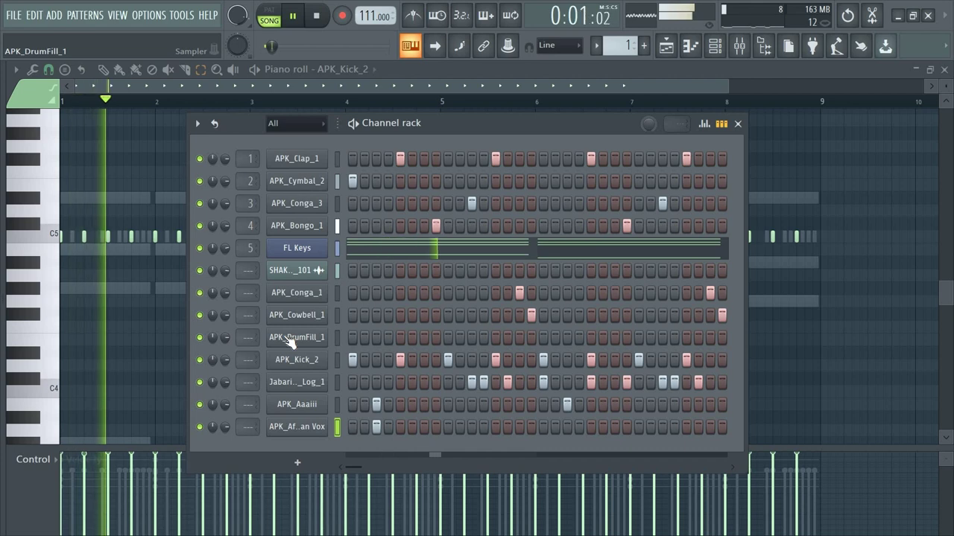
Step: Delete the three JabariAfro_Log_1 notes in bar 8 in the log drum's piano roll
right_click(286, 337)
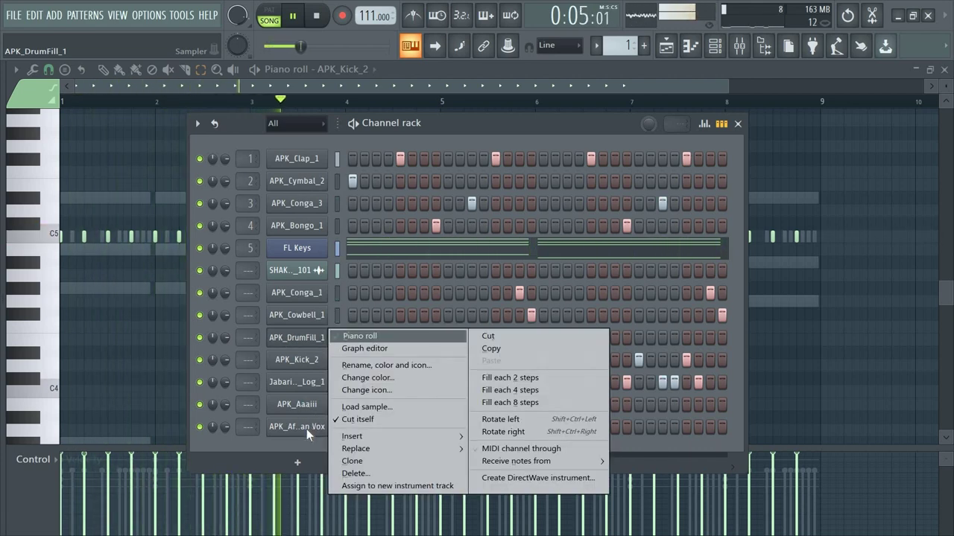
right_click(295, 380)
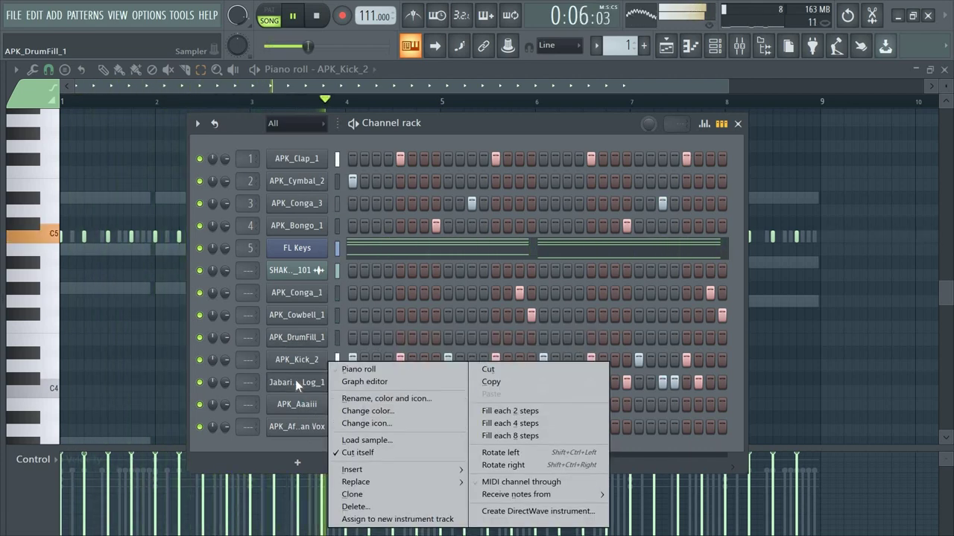
click(362, 370)
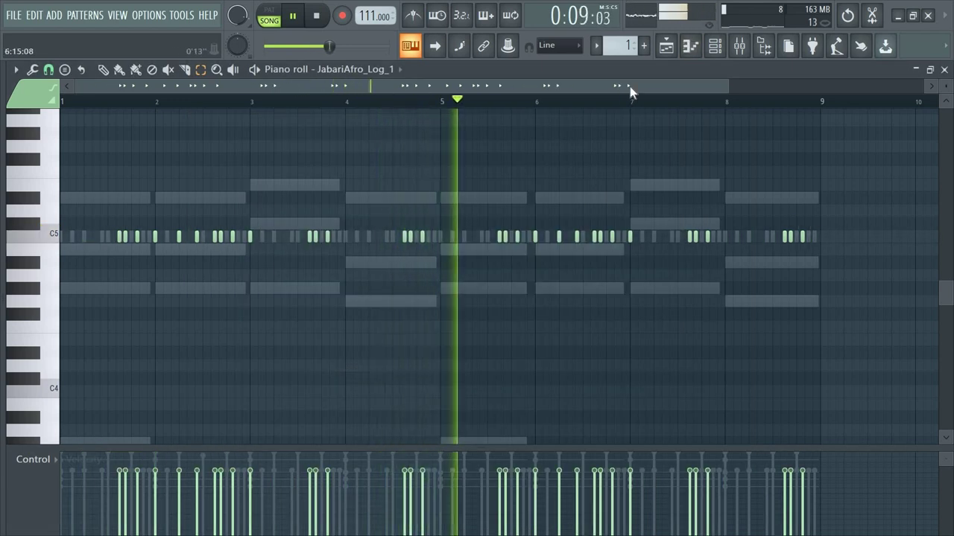
drag(630, 90, 573, 86)
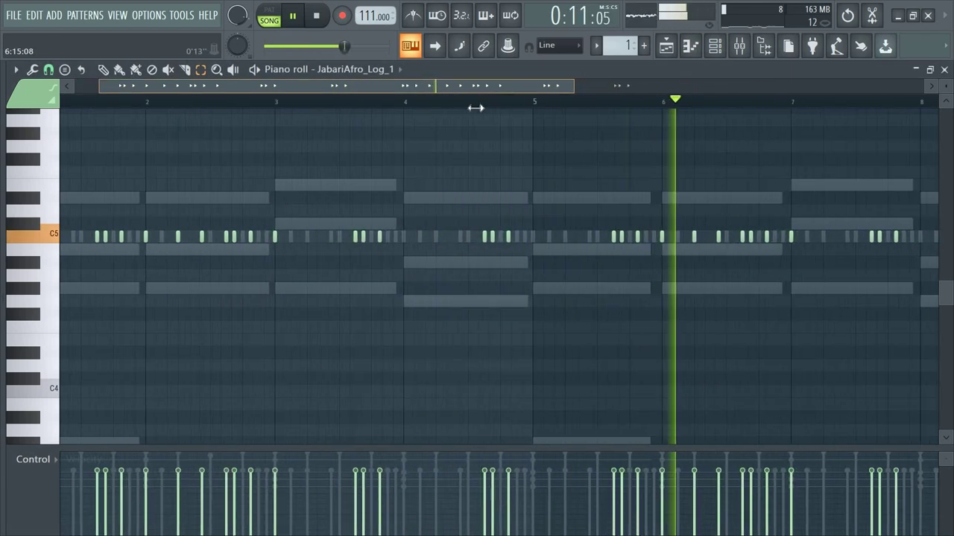
drag(476, 108, 683, 89)
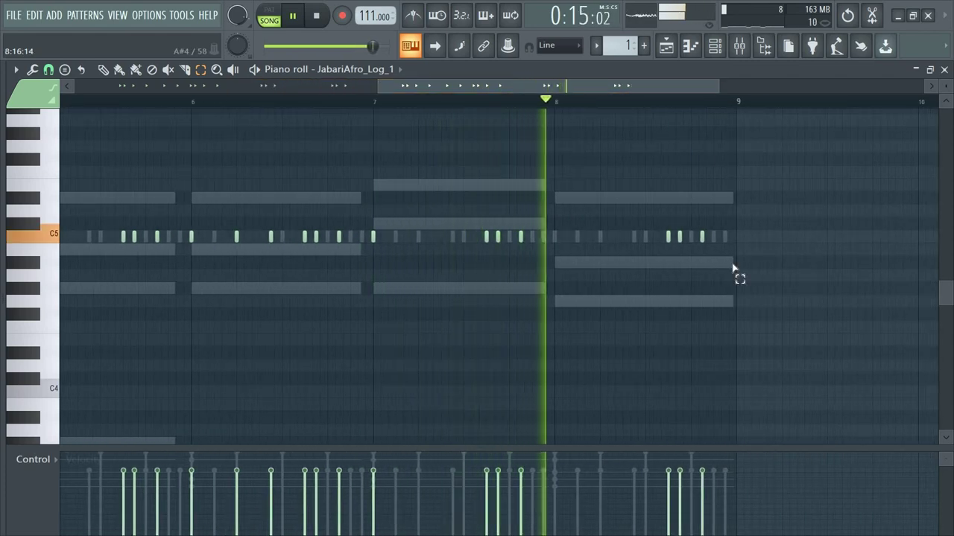
drag(732, 269, 641, 238)
key(space)
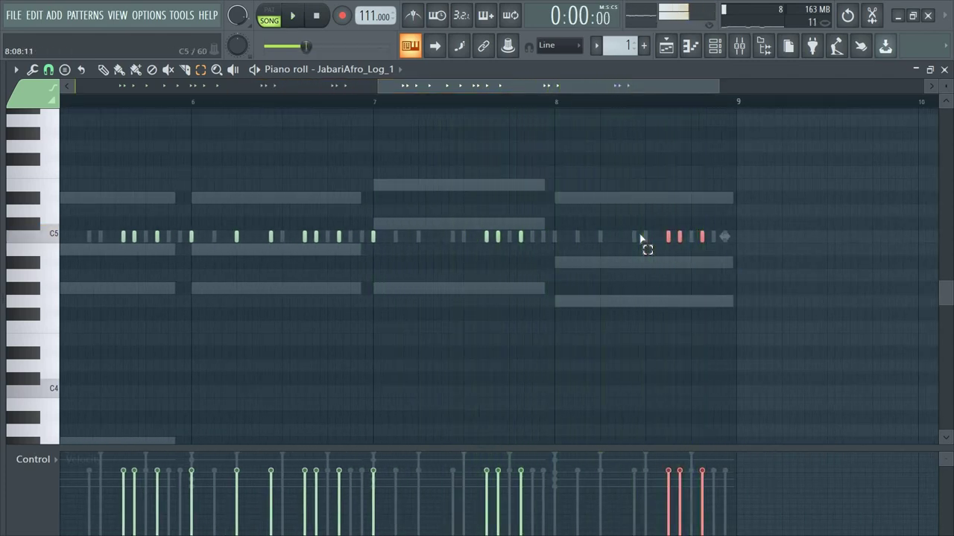
key(Delete)
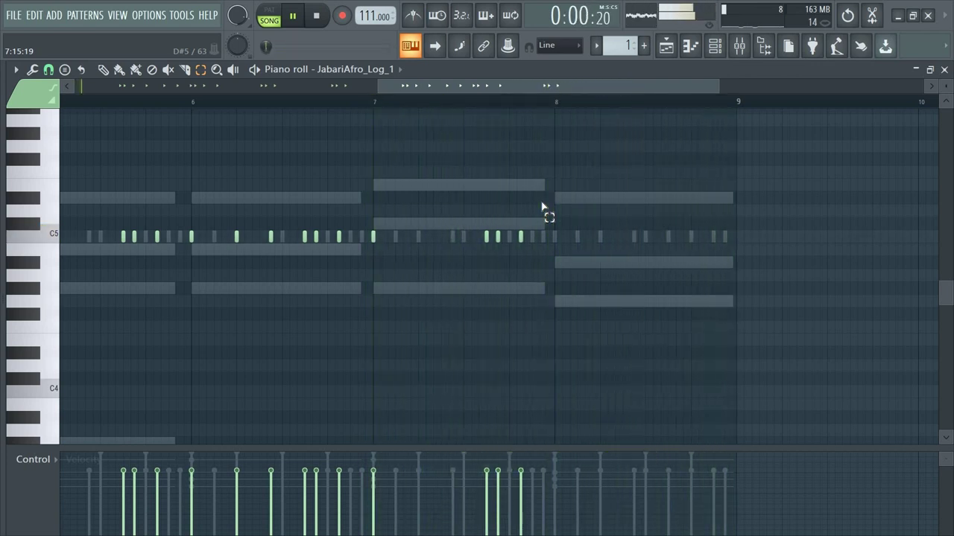
Step: Stop the playback and switch from the piano roll to the playlist with the channel rack shown over it
click(670, 60)
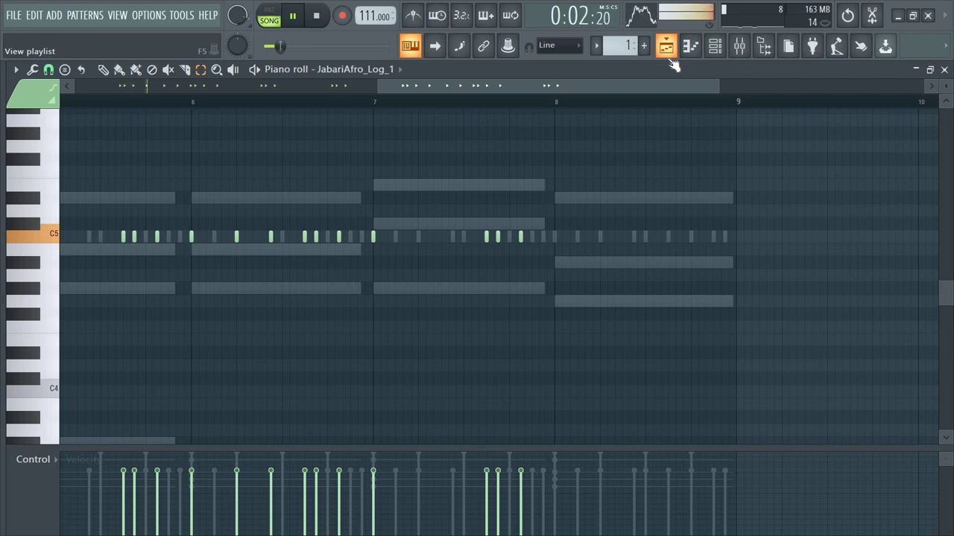
key(space)
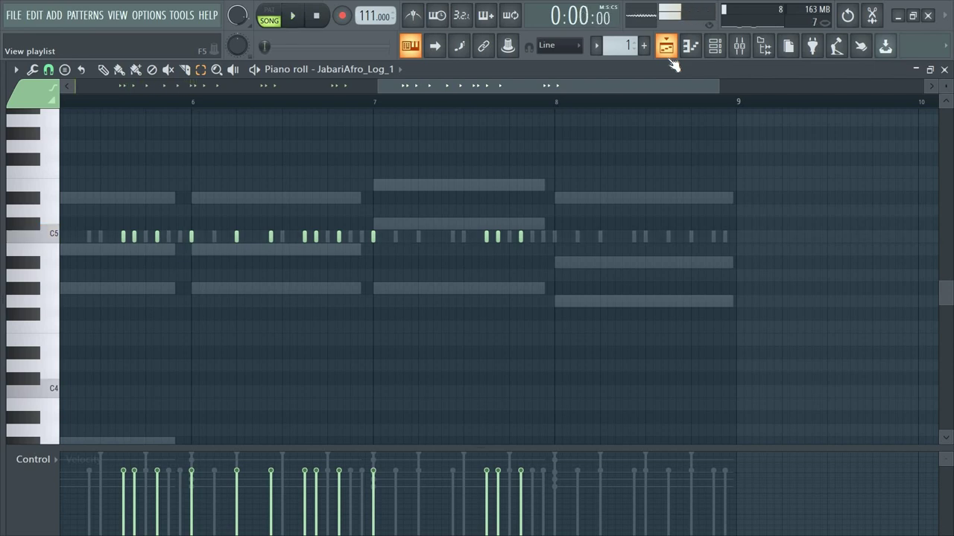
click(670, 63)
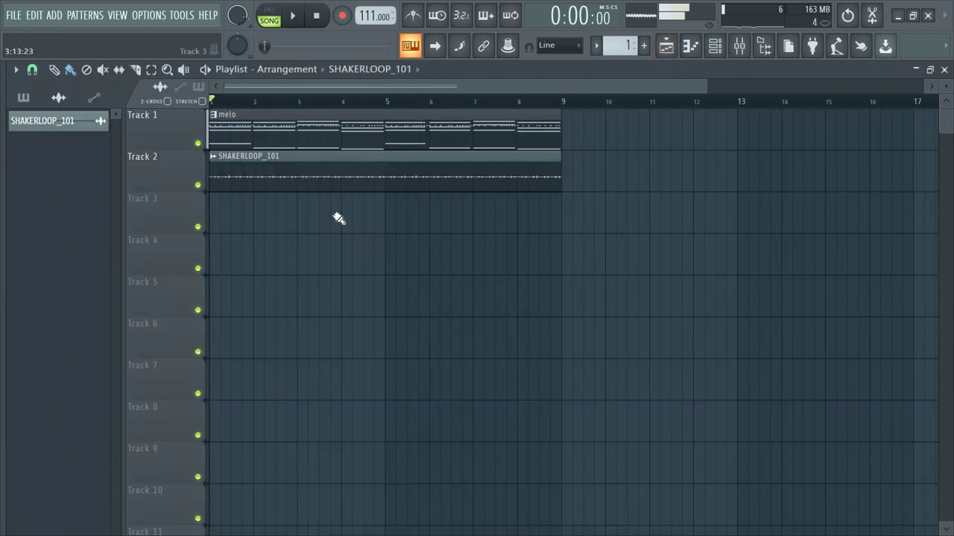
click(715, 47)
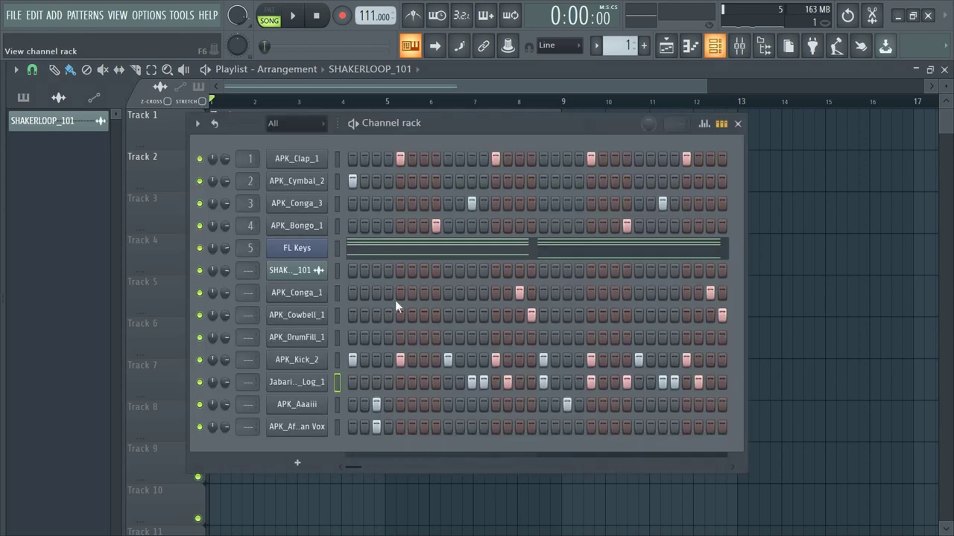
Step: Add a short fade out to the APK_African Vox sample in its channel settings and play the beat briefly to check it
right_click(311, 430)
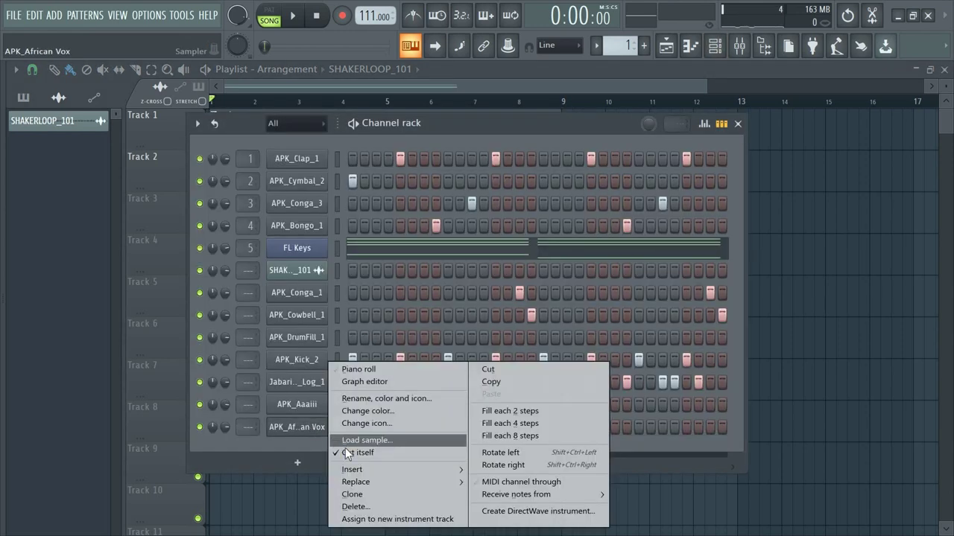
key(Escape)
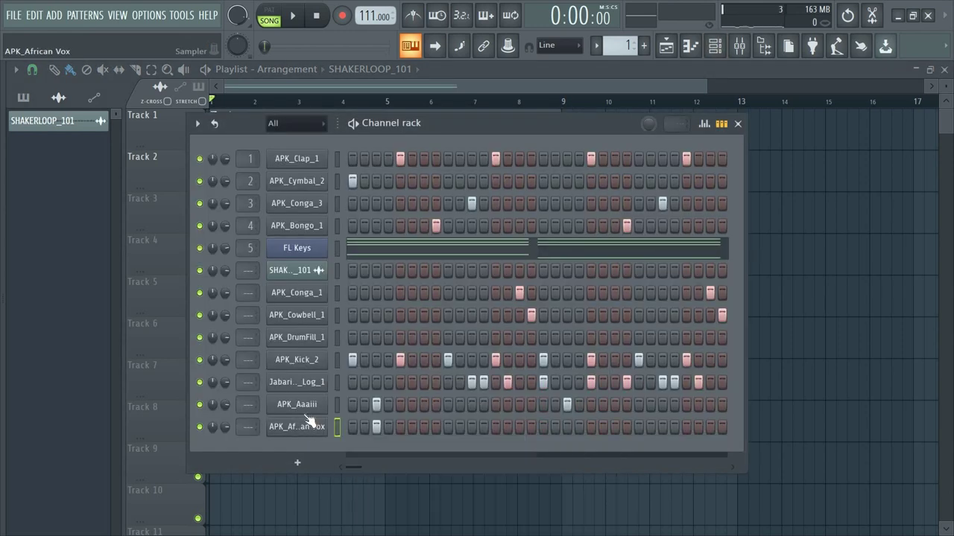
click(296, 436)
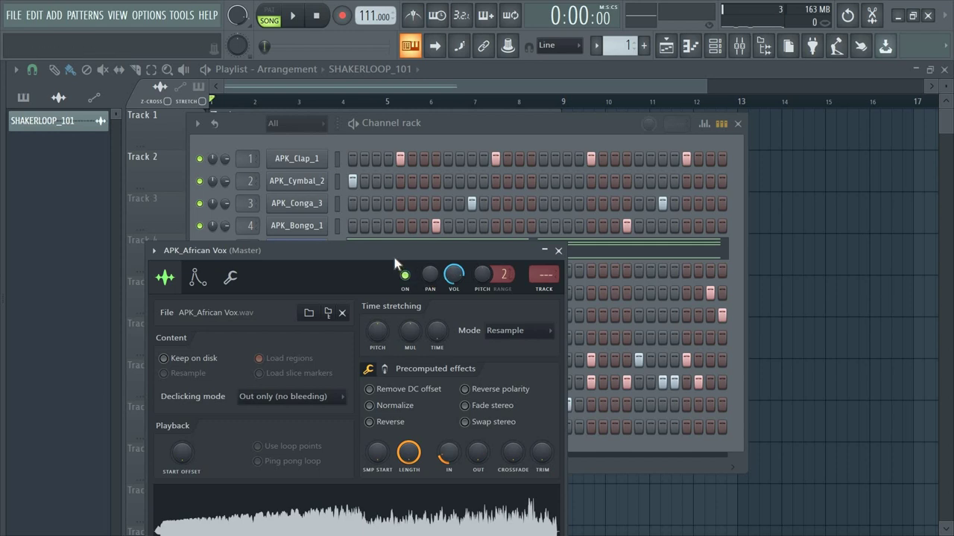
drag(395, 260, 383, 151)
drag(466, 340, 465, 331)
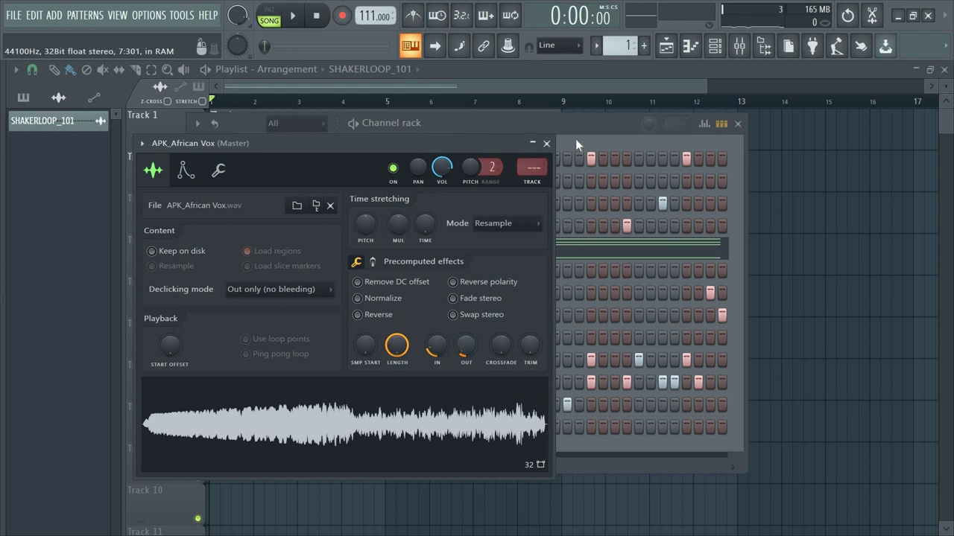
key(space)
click(546, 143)
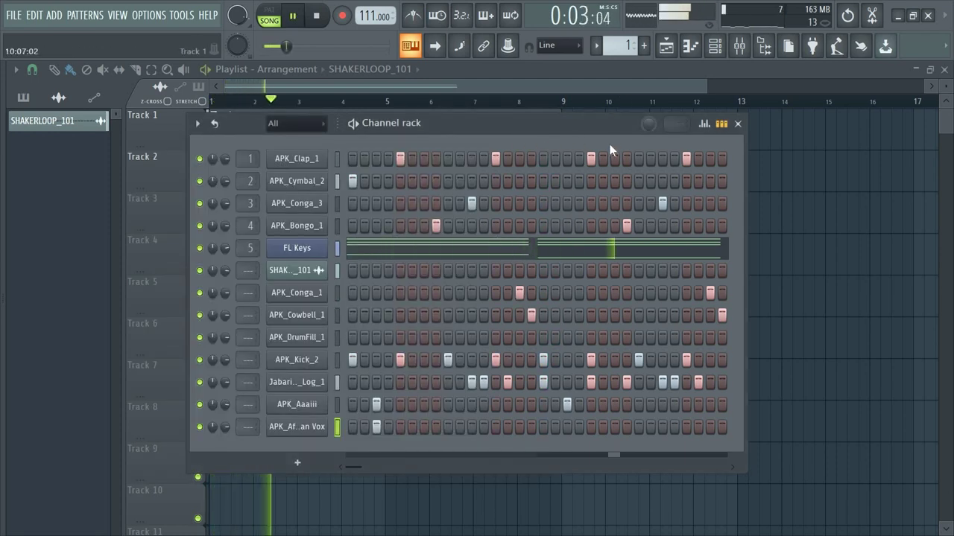
key(space)
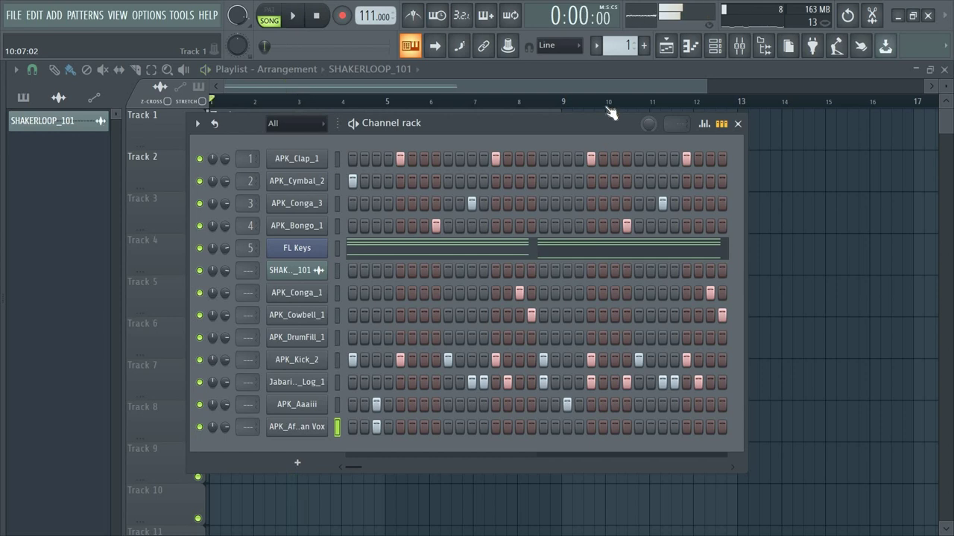
Step: Play the finished beat from the start, stop it, and minimise the program to the desktop
right_click(305, 252)
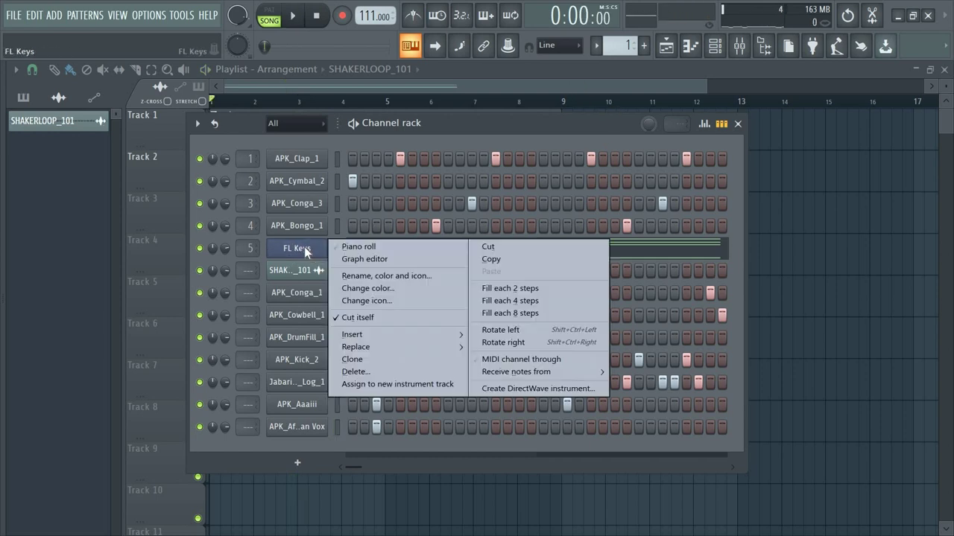
click(253, 122)
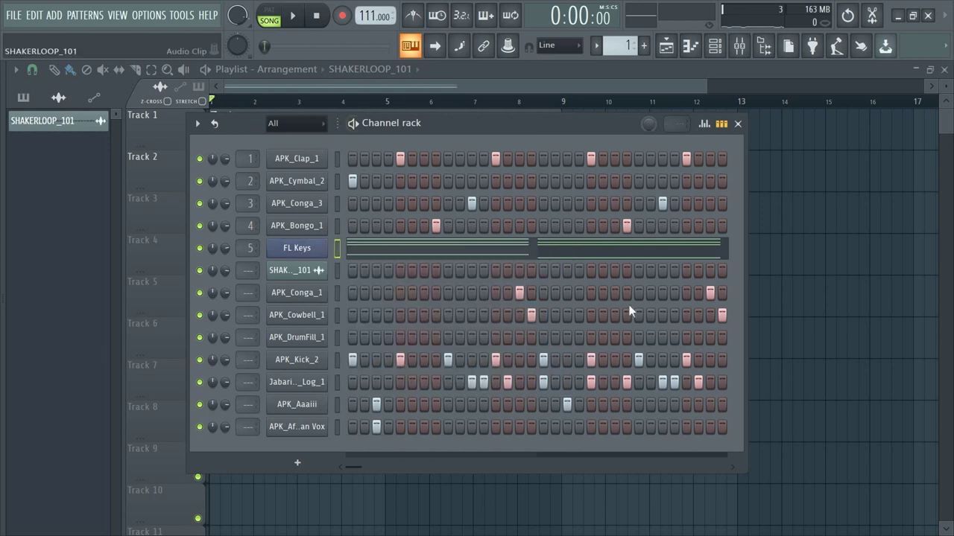
key(space)
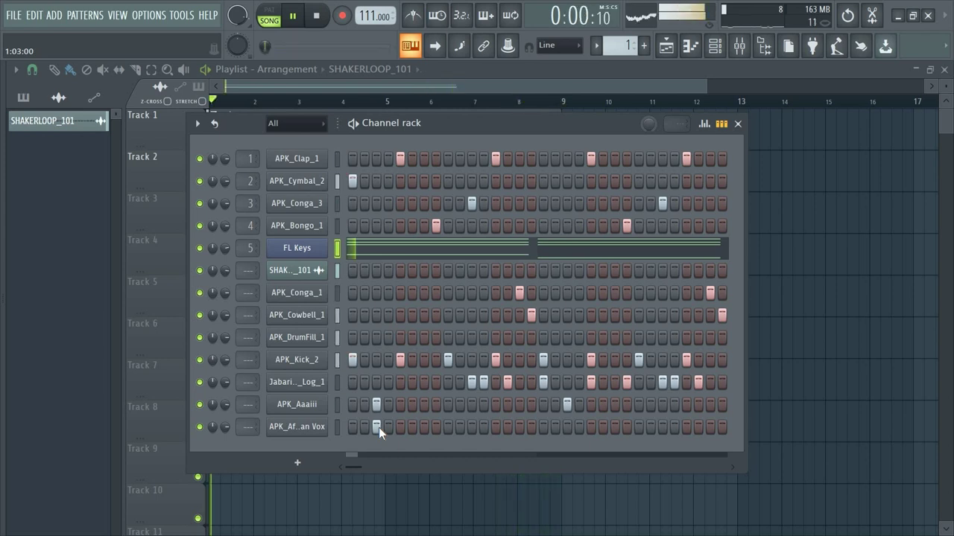
key(space)
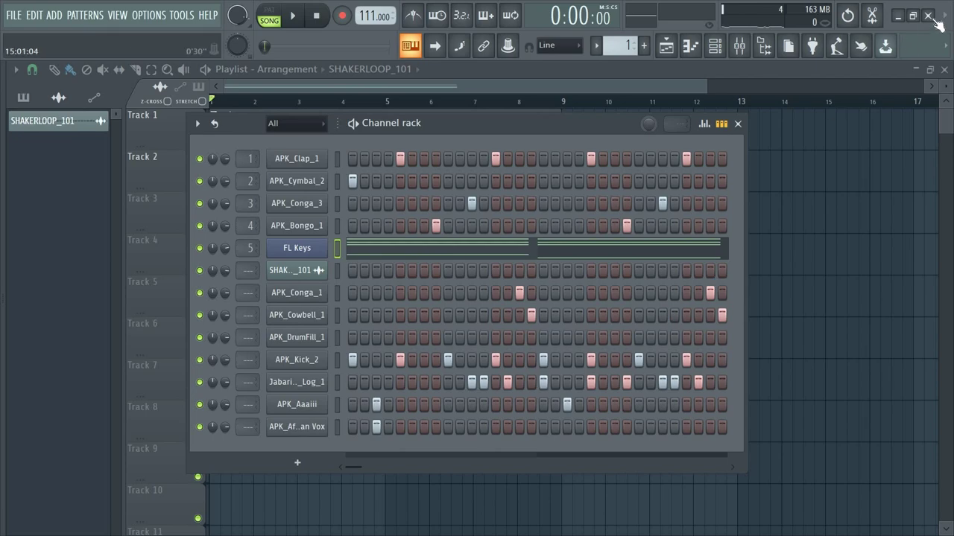
click(897, 16)
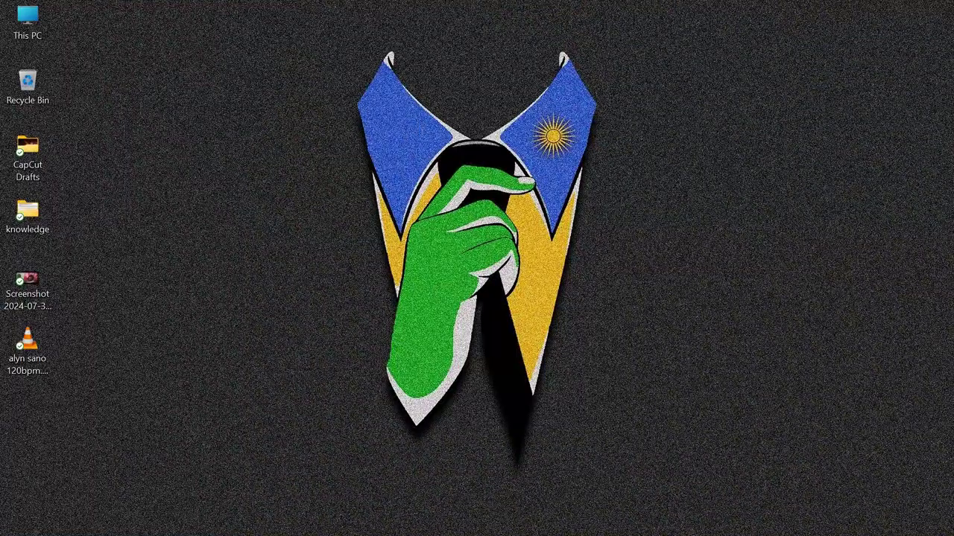